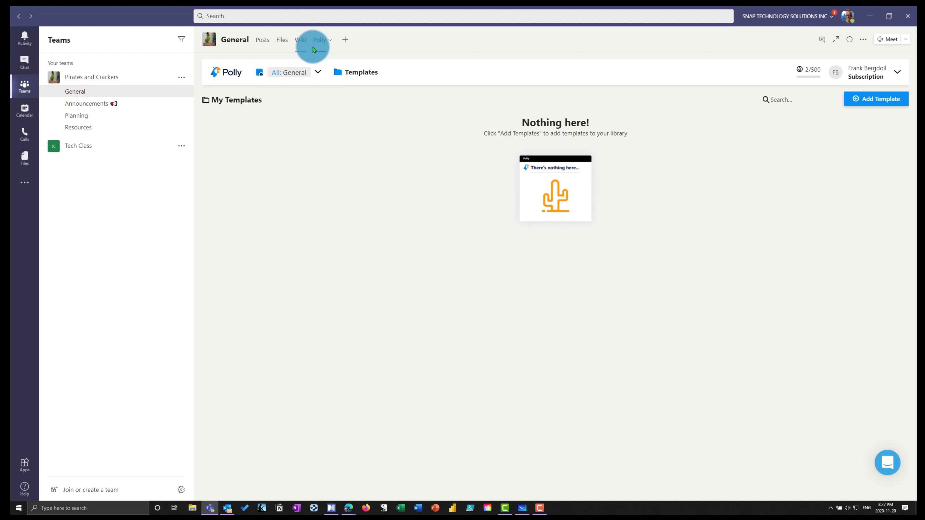
Step: Browse the global templates and add the All-hands Meeting Feedback template to My Templates
left_click(879, 98)
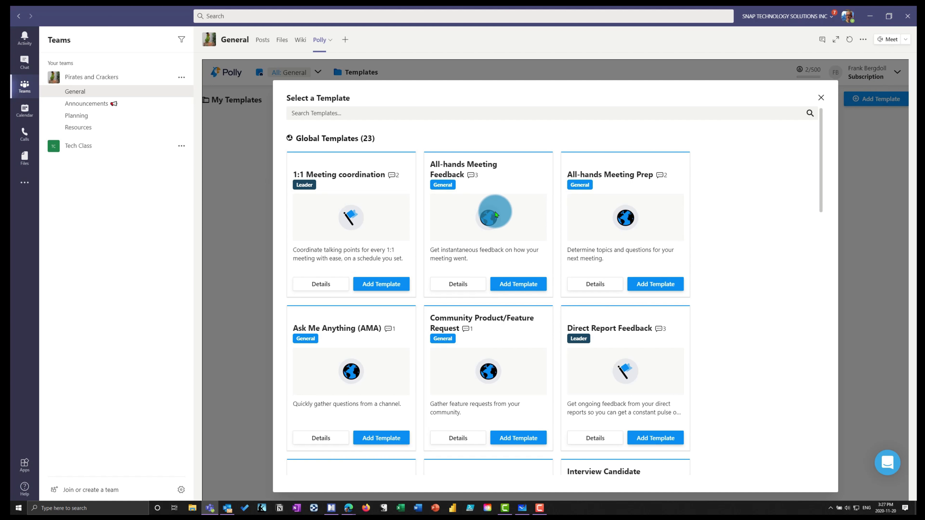
scroll(412, 201, "down", 5)
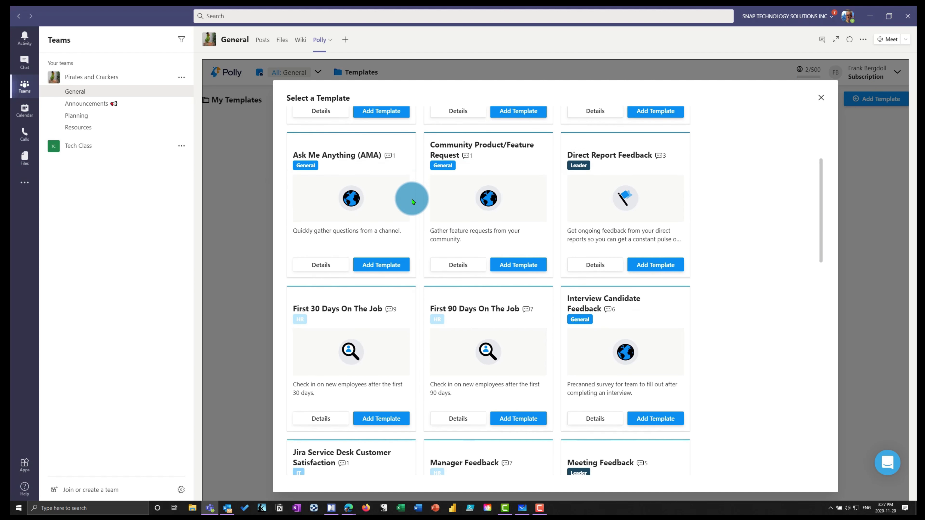
scroll(411, 200, "down", 7)
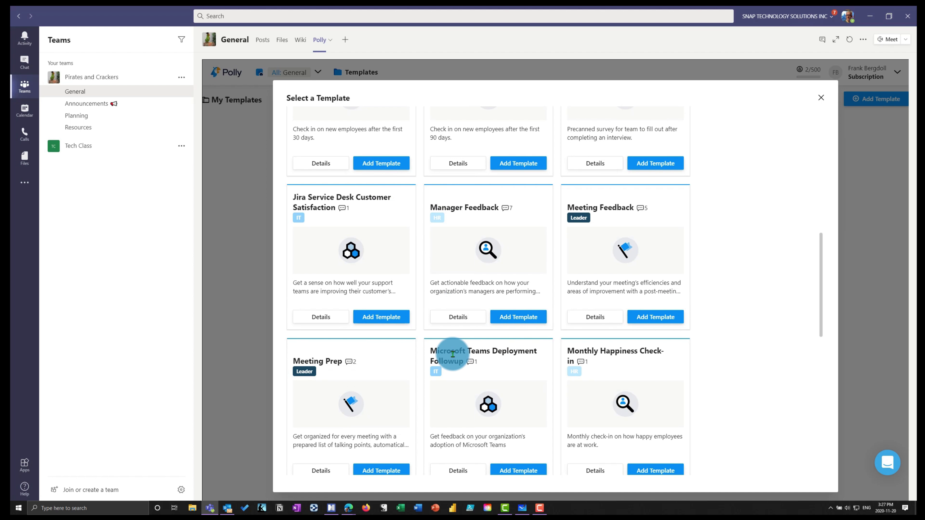
scroll(701, 387, "up", 8)
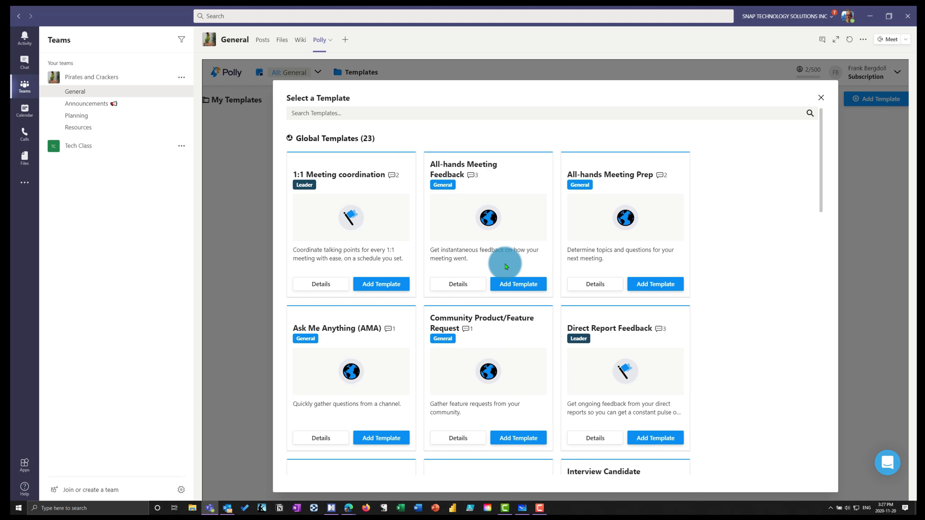
left_click(514, 285)
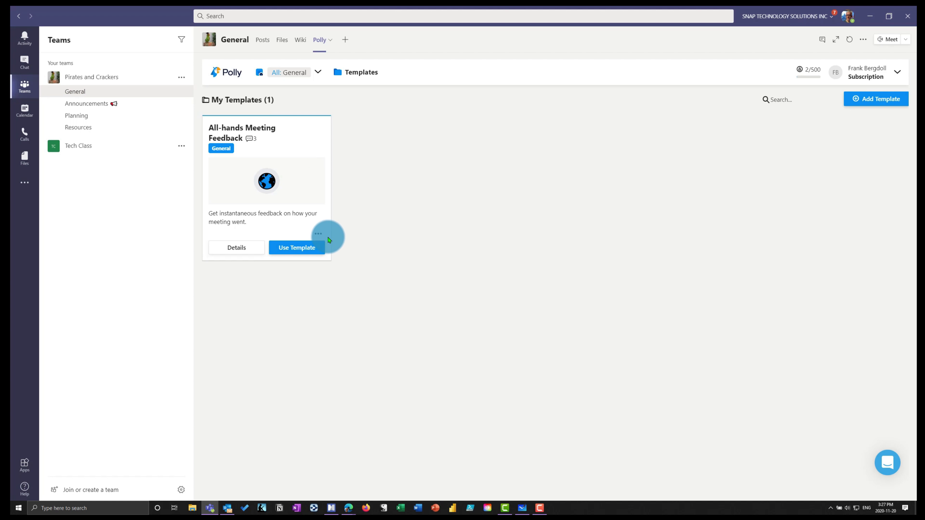
Step: Review the All-hands Meeting Feedback template's details and start a new polly from it
left_click(318, 233)
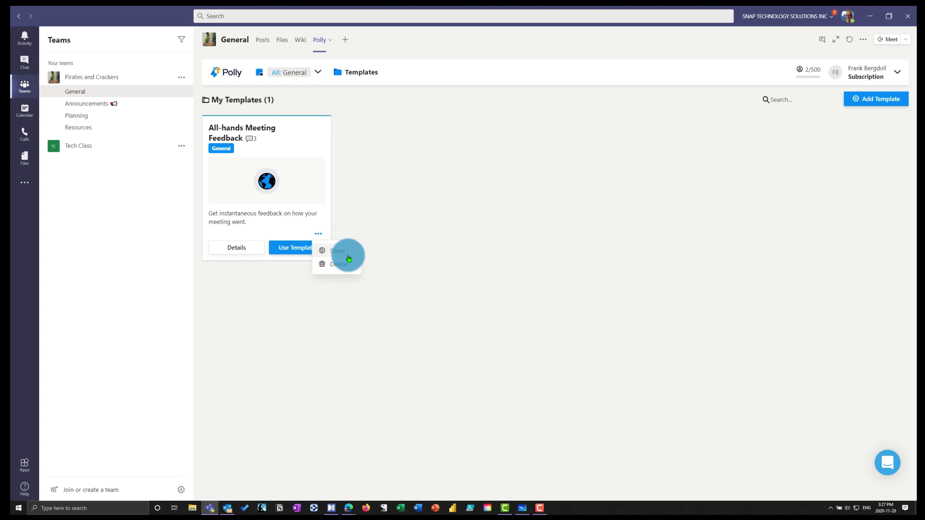
left_click(414, 250)
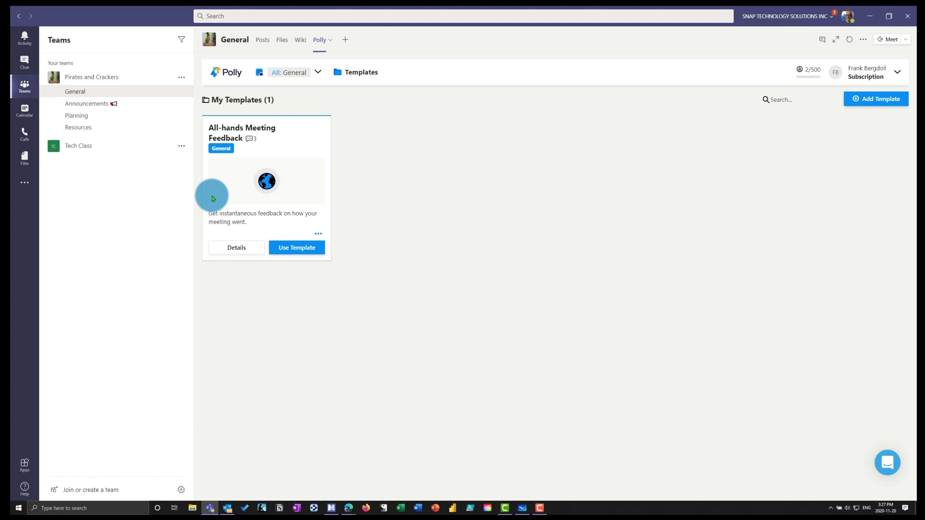
left_click(236, 251)
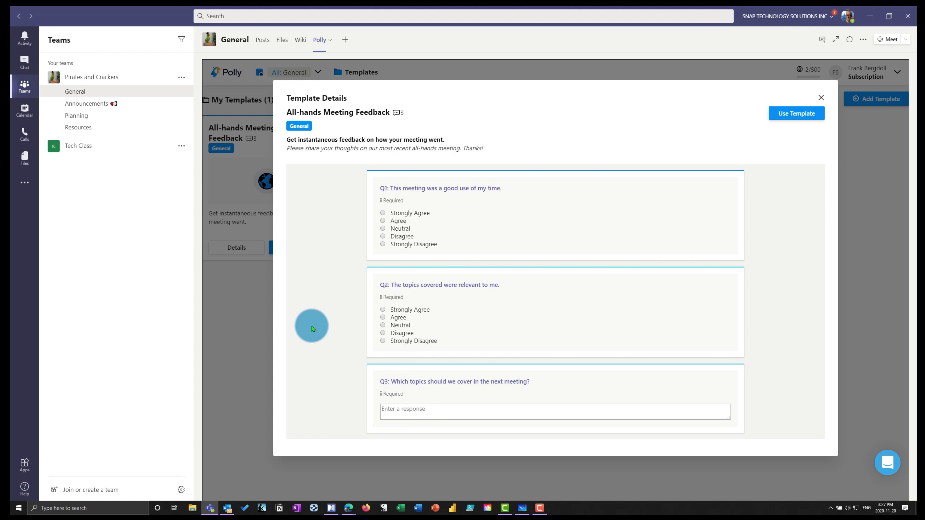
left_click(804, 114)
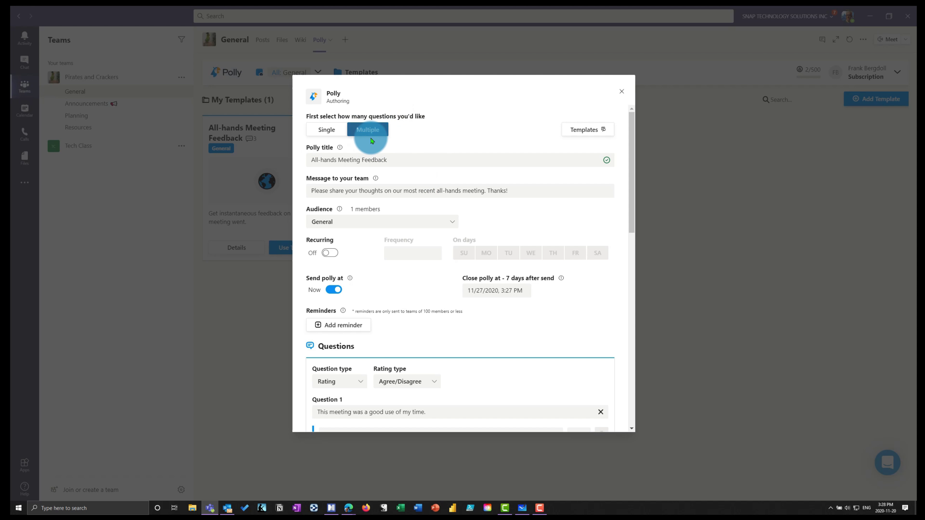
Step: Change the polly title to "Lecture Feedback" and the message to the team to "How was the lecture?"
double_click(379, 161)
left_click_drag(379, 160, 307, 171)
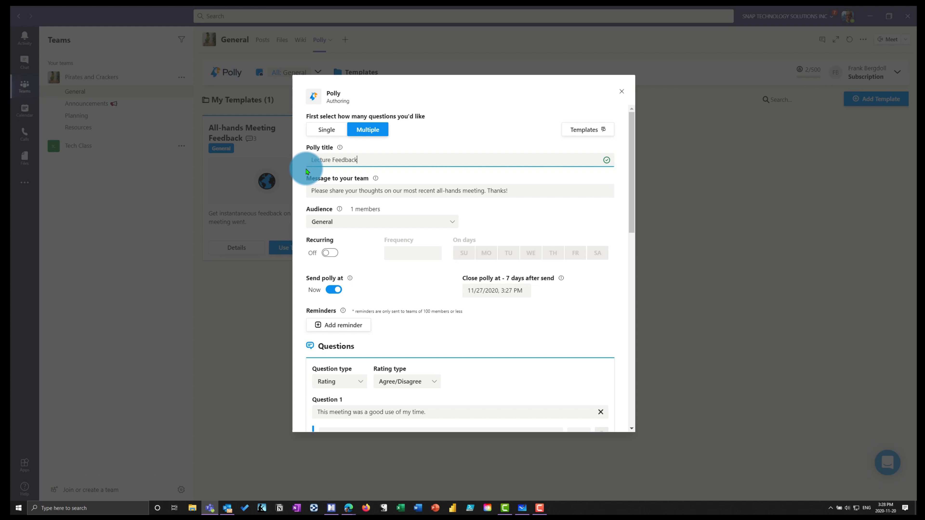
left_click(324, 191)
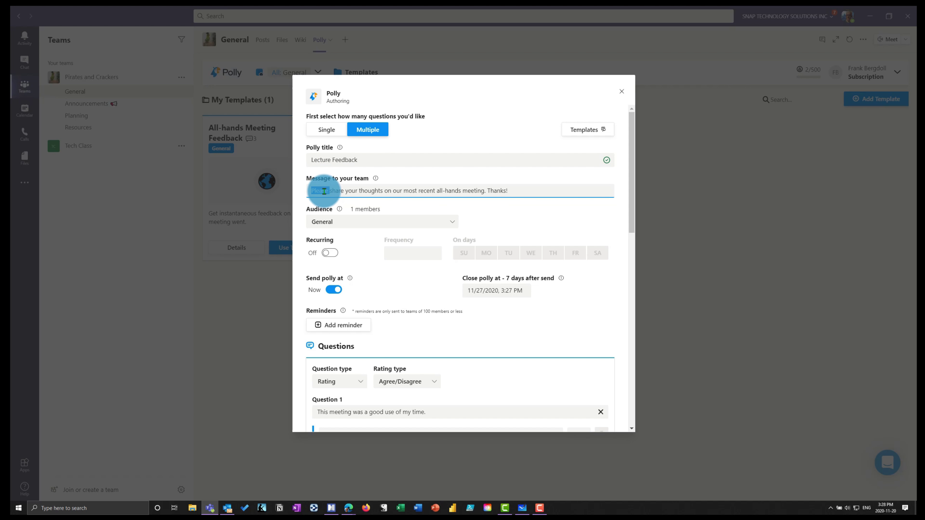
left_click_drag(517, 192, 250, 201)
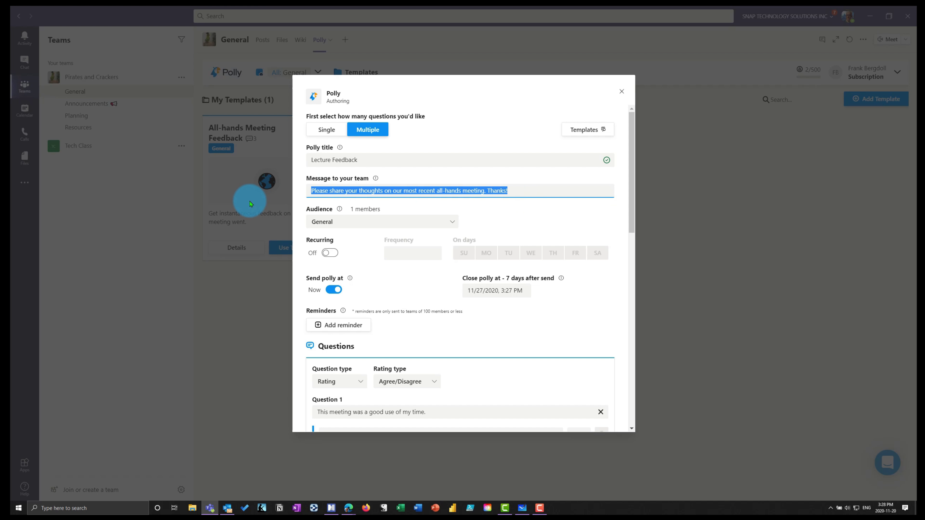
type("How was the lecture?")
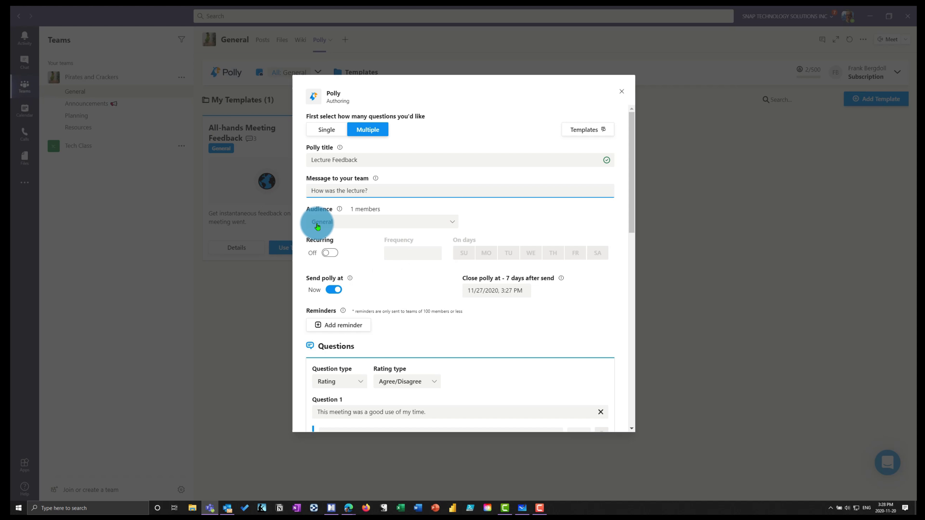
Step: Set the audience to the Planning channel and make the polly recur daily on Monday, Wednesday and Friday only
left_click(350, 223)
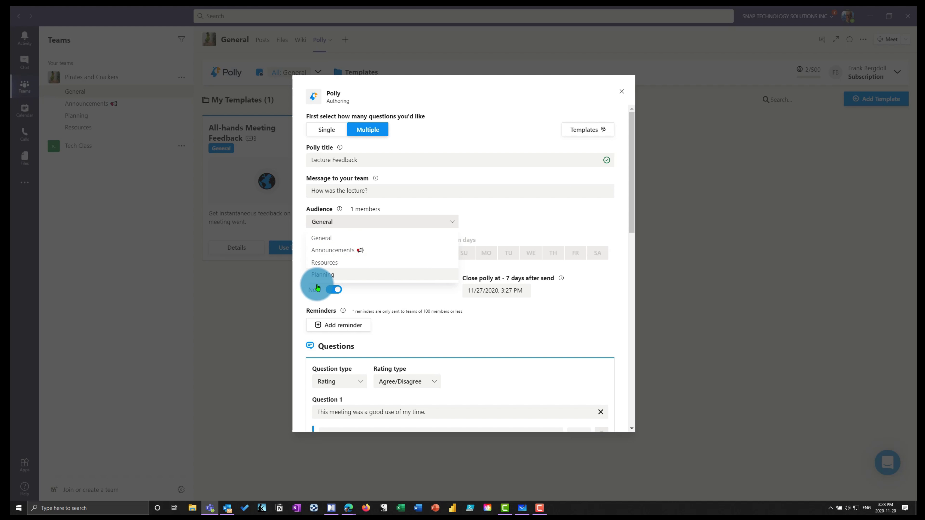
left_click(363, 274)
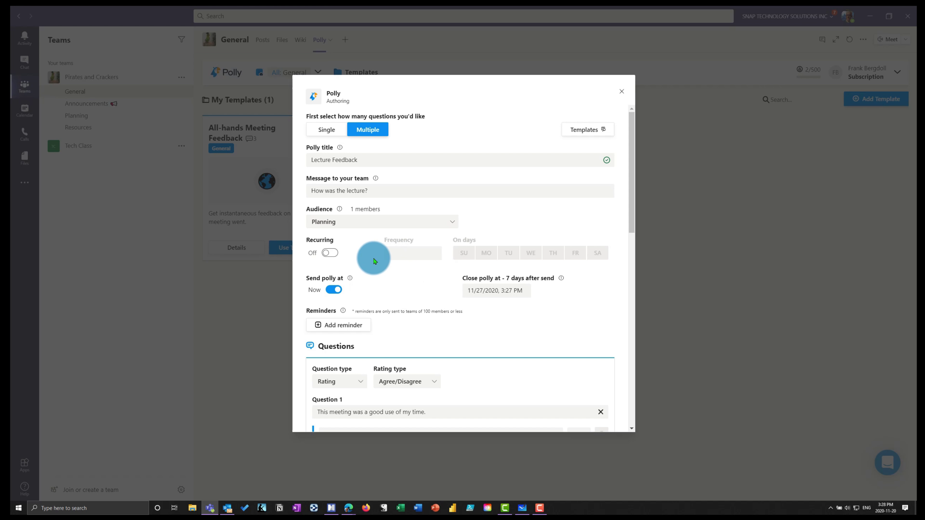
left_click(334, 253)
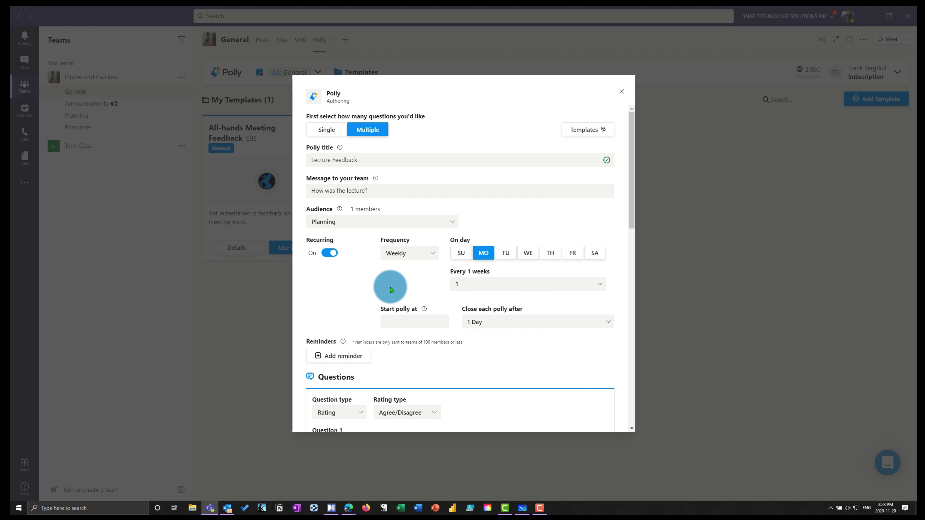
left_click(430, 253)
left_click(400, 270)
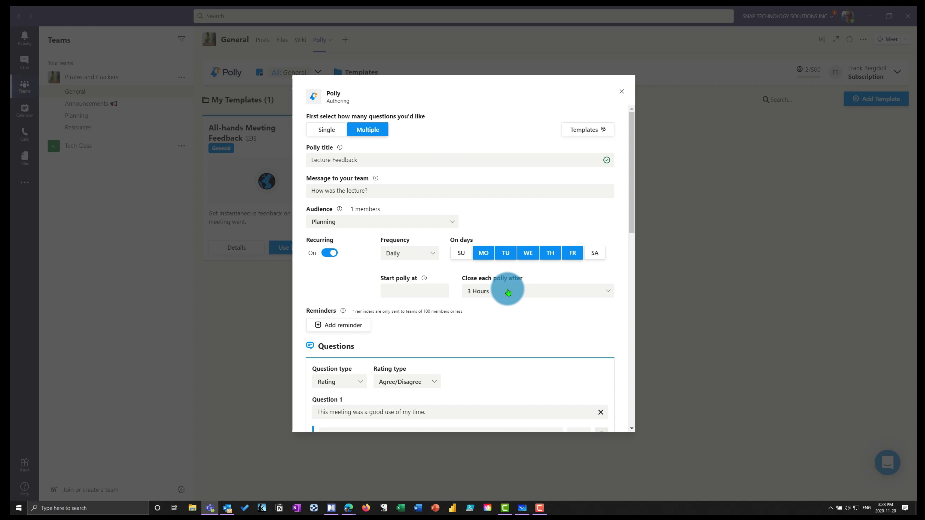
left_click(506, 256)
left_click(555, 262)
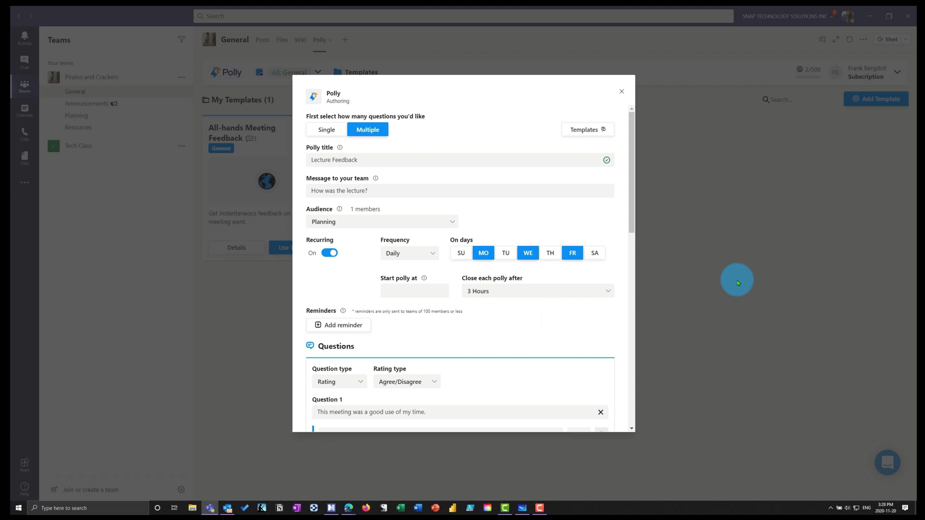
Step: Schedule the polly to start on 11/23/2020 at 10:15 AM and close each one after 12 Hours
left_click(445, 288)
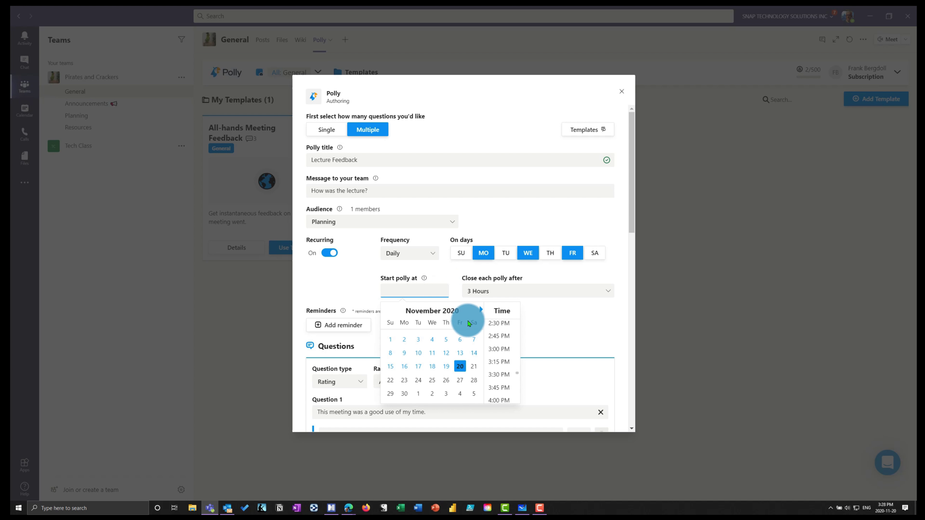
left_click(404, 381)
scroll(510, 371, "down", 3)
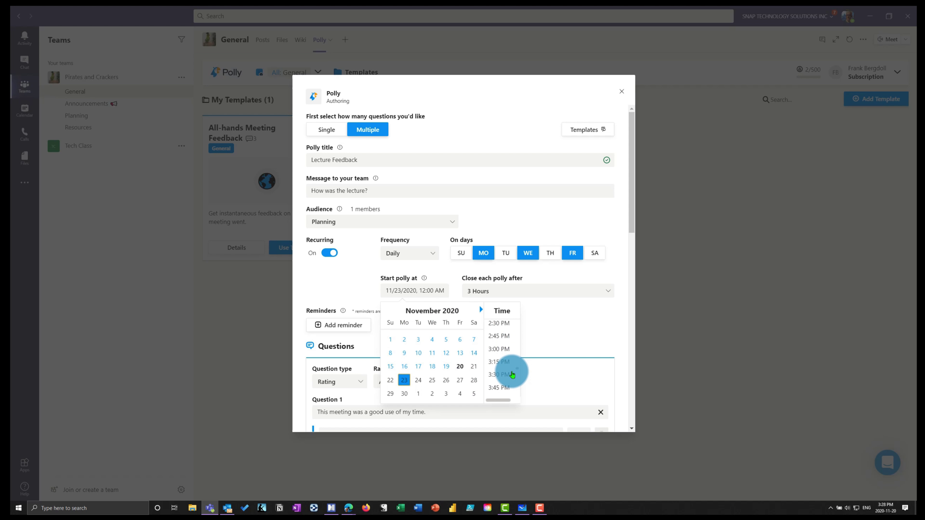
scroll(510, 371, "down", 10)
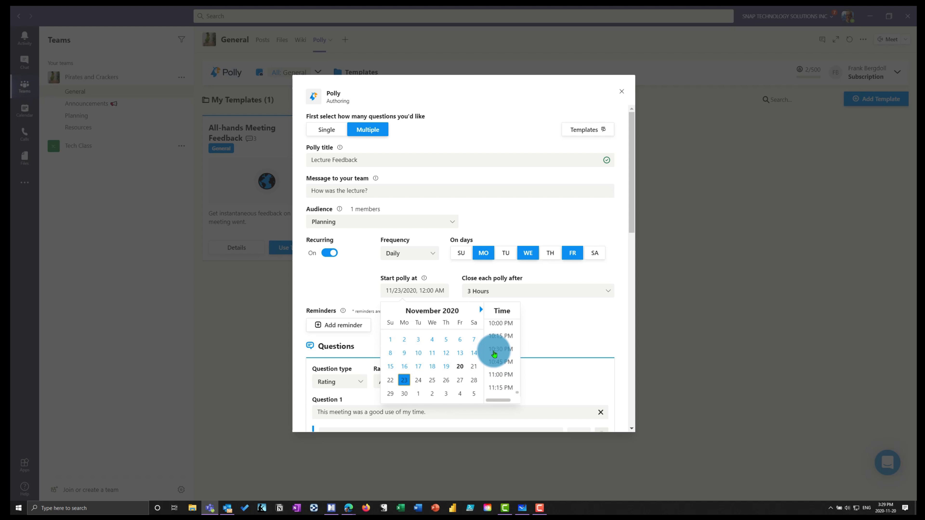
scroll(495, 360, "up", 4)
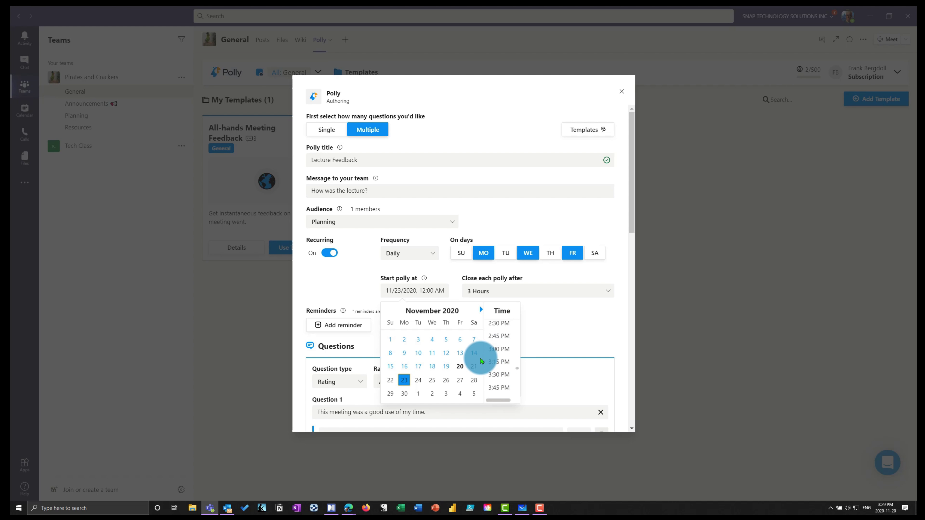
scroll(508, 361, "up", 6)
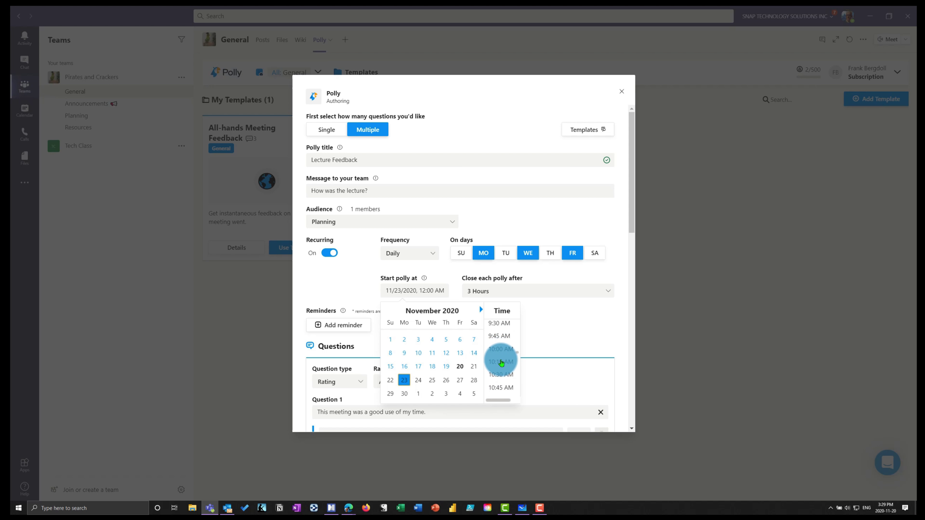
left_click(501, 362)
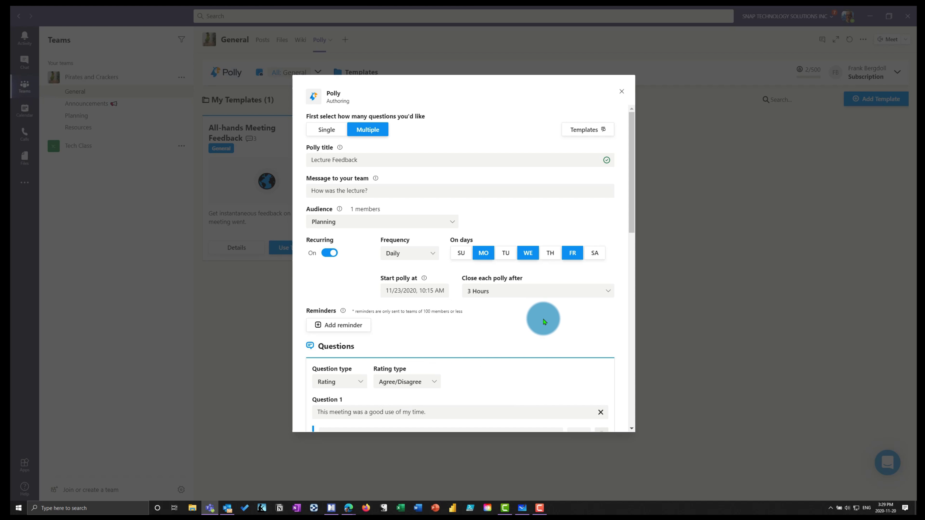
left_click(612, 297)
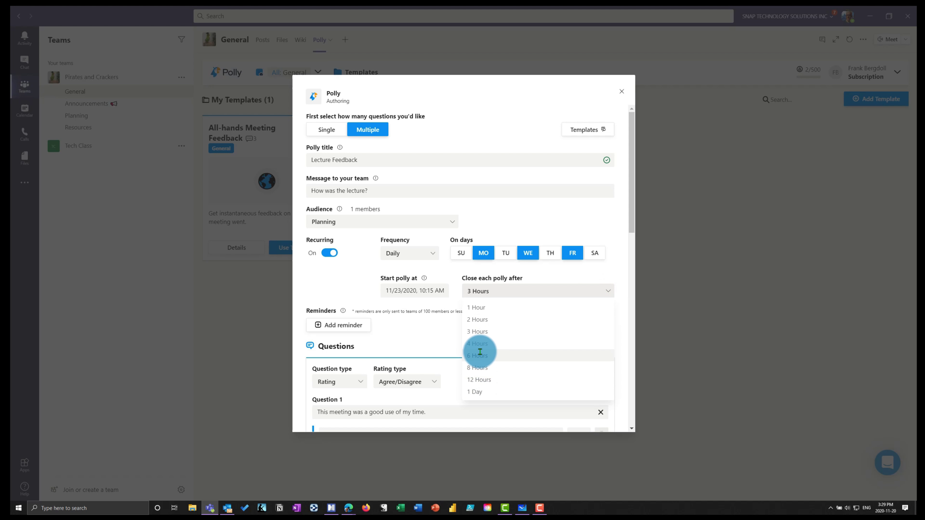
left_click(479, 379)
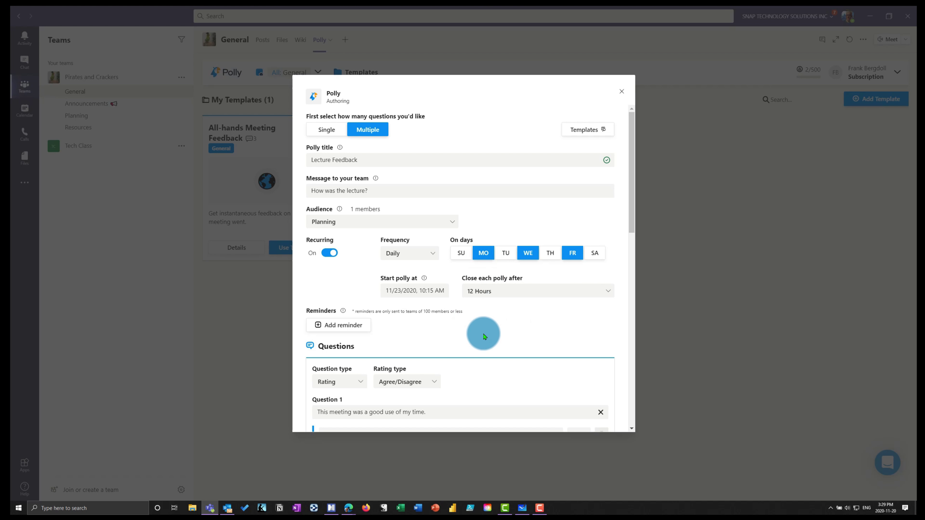
Step: Add two reminders that notify users 90 minutes and 30 minutes before the polly closes
scroll(486, 331, "down", 1)
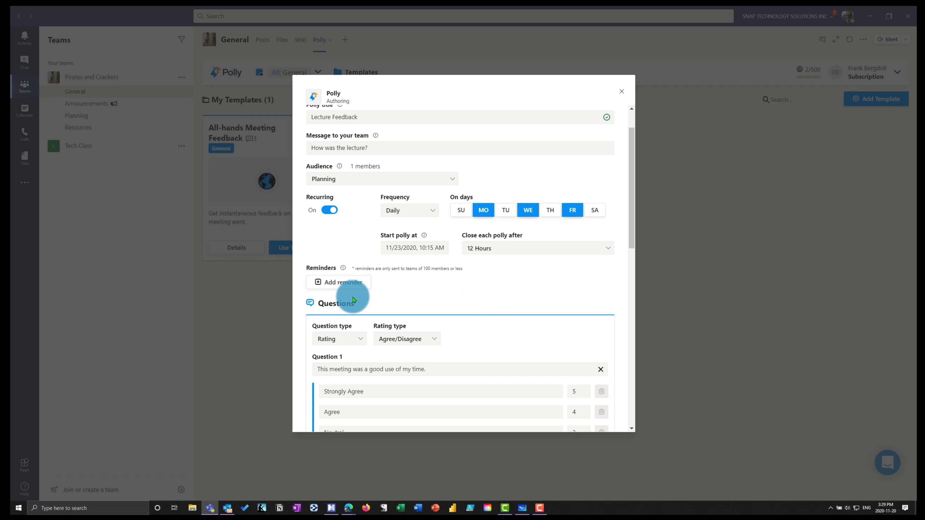
scroll(347, 303, "down", 2)
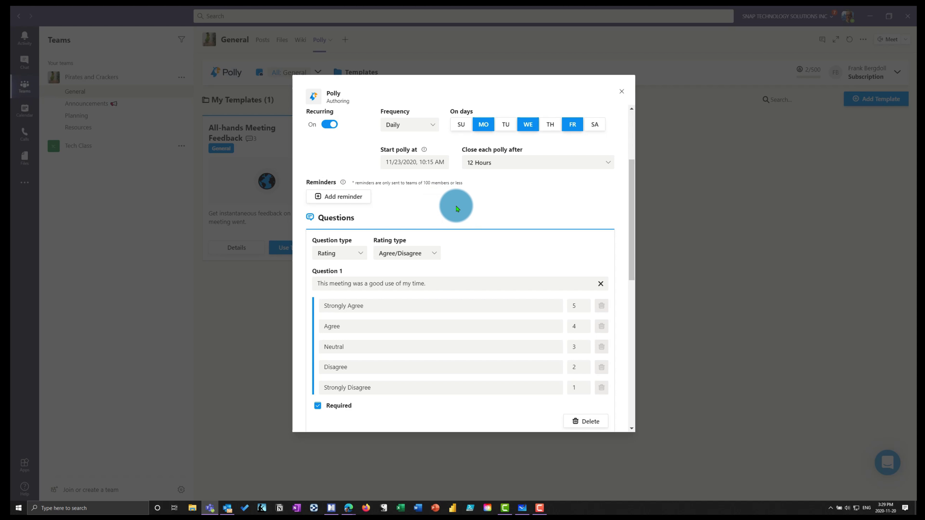
left_click(336, 198)
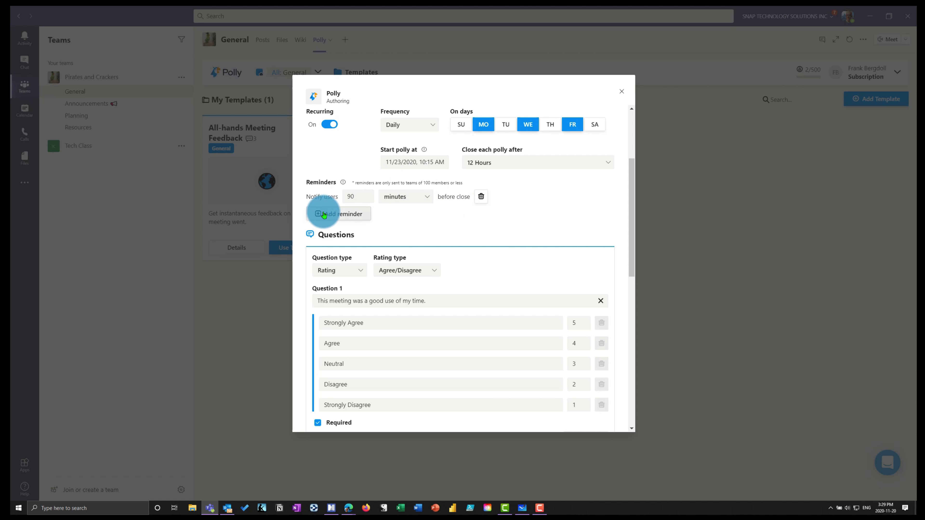
left_click(334, 213)
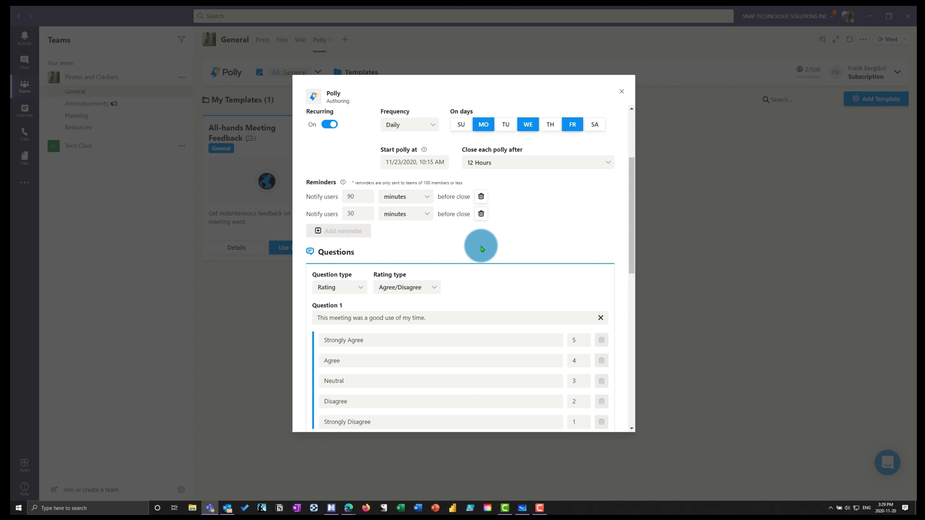
Step: Reword Question 1 to "I learn something new"
scroll(399, 259, "down", 3)
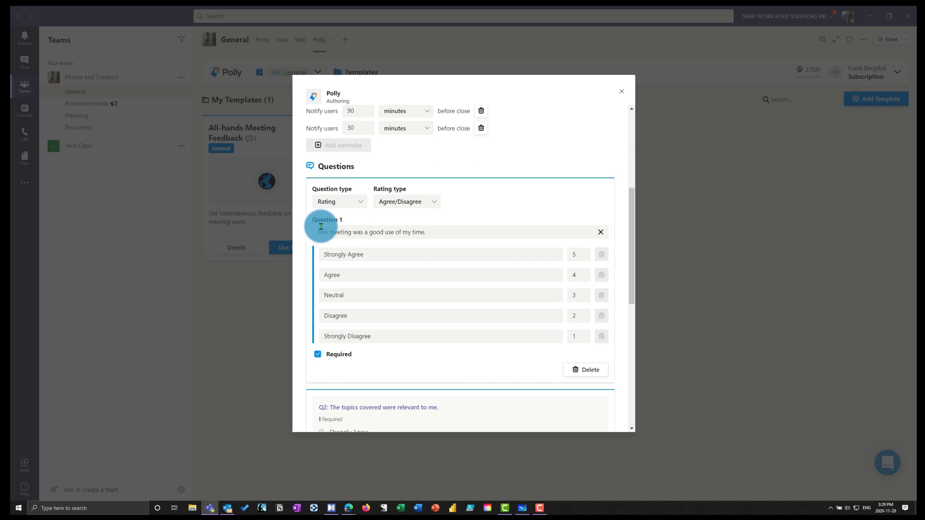
left_click_drag(434, 232, 312, 242)
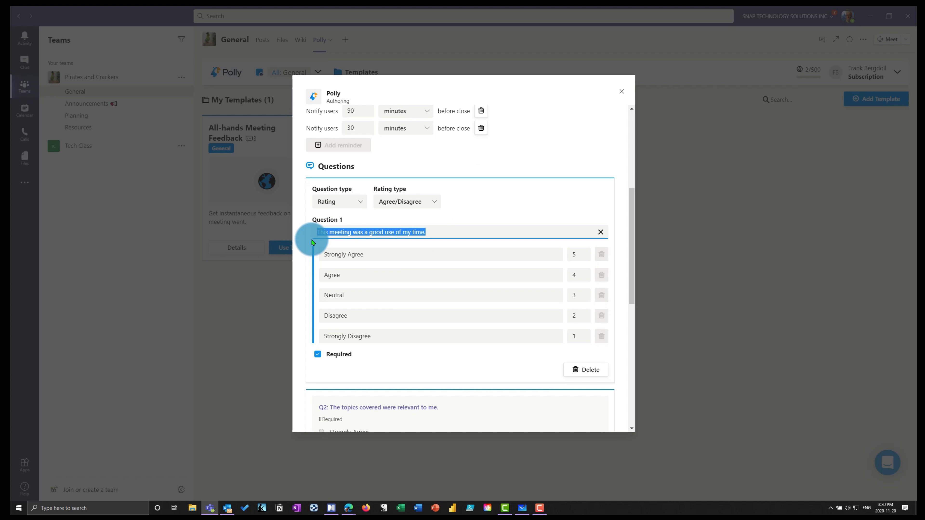
type("Th")
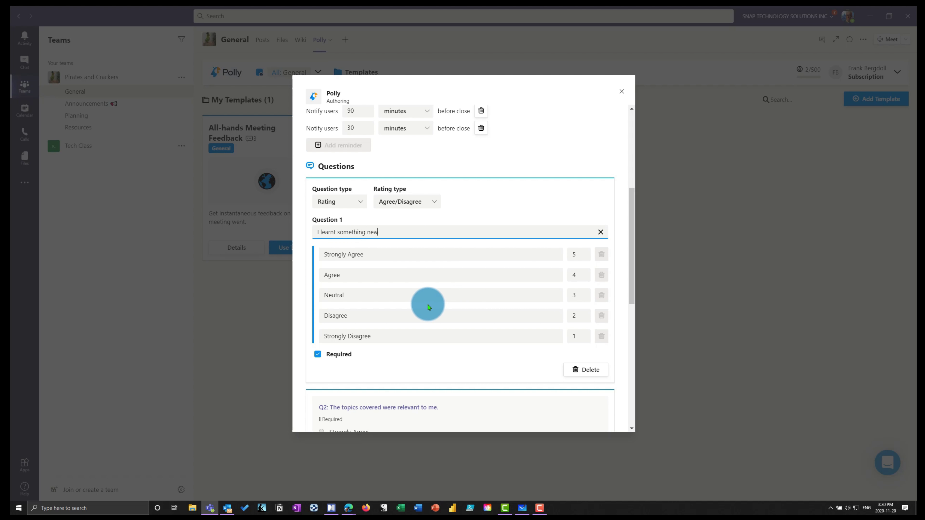
left_click(337, 232)
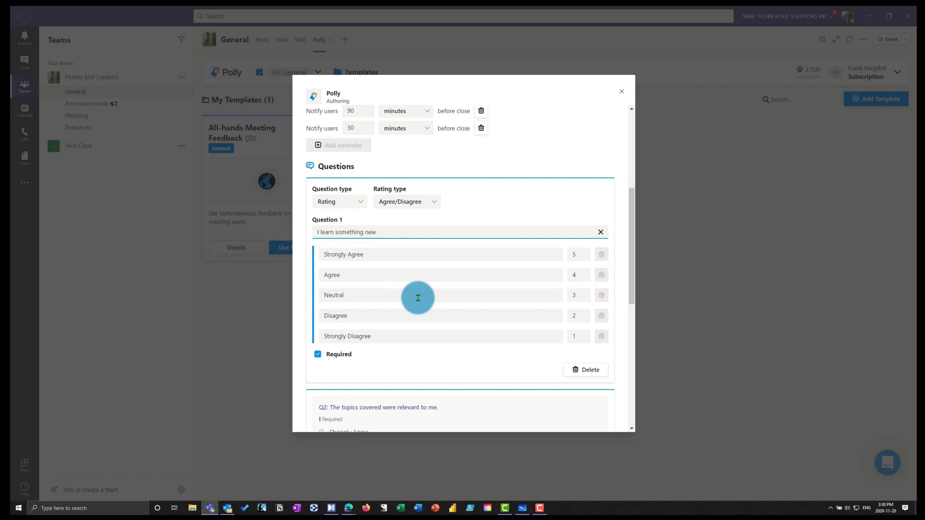
scroll(404, 209, "down", 5)
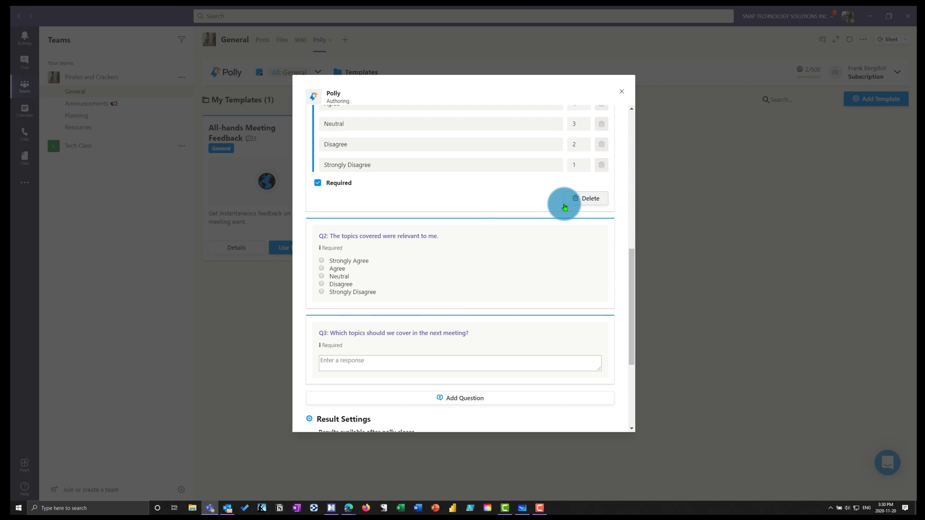
Step: Change the rating type of the question about topics being relevant to 1 to 10
left_click(499, 246)
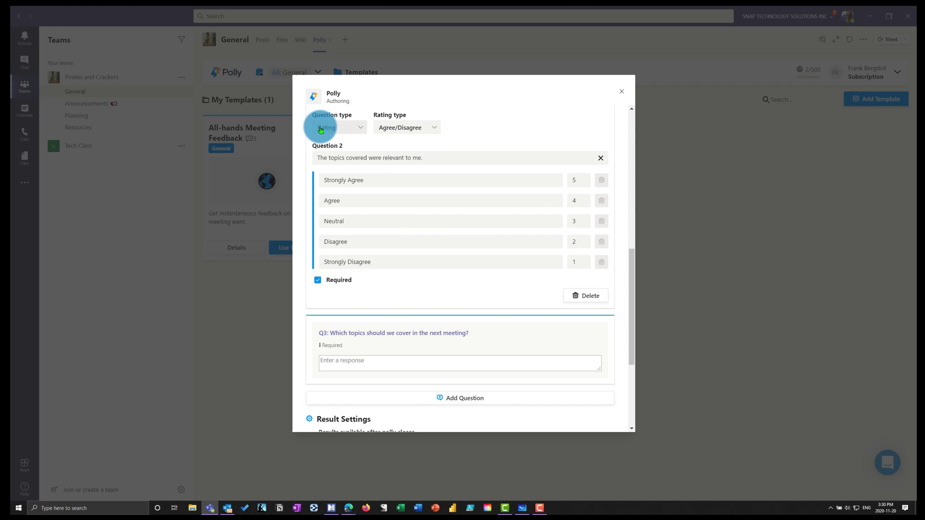
left_click(434, 127)
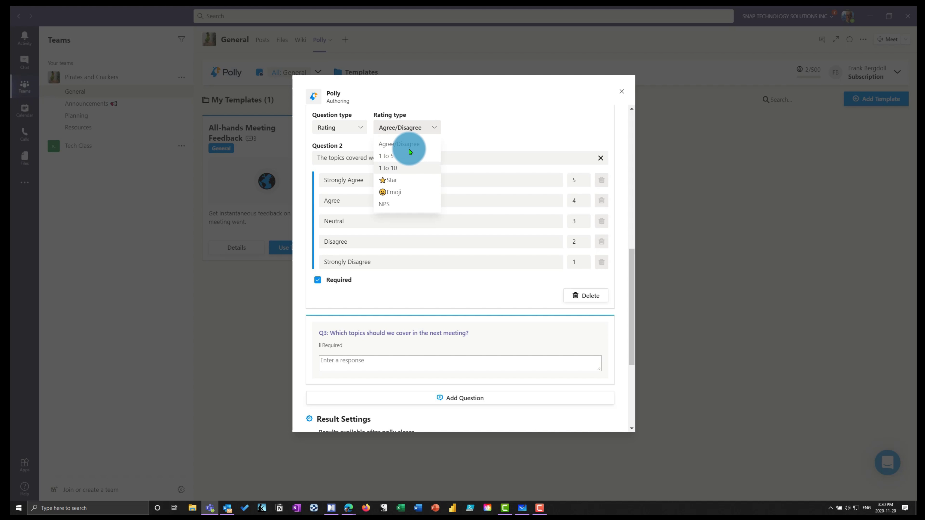
left_click(398, 168)
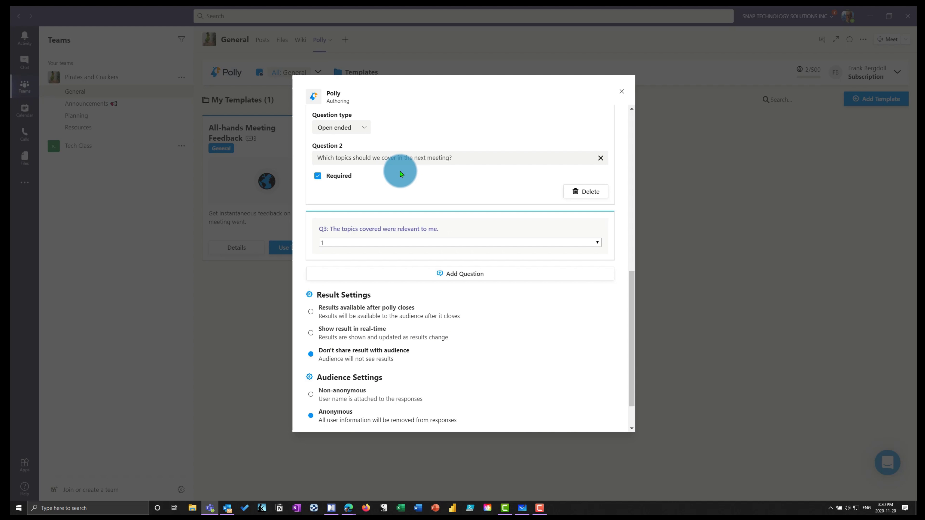
Step: Reword the open-ended Question 2 to "Which topics should we cover this week?"
left_click_drag(453, 157, 394, 158)
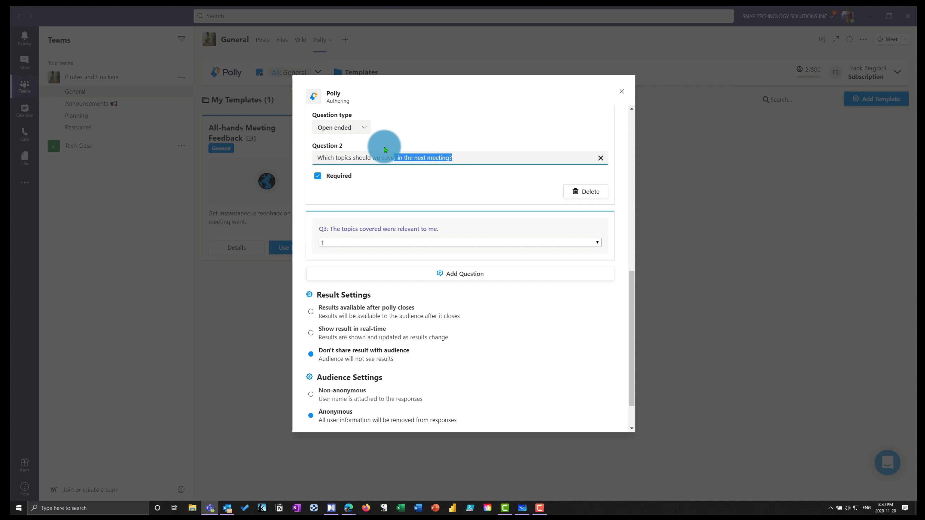
scroll(415, 143, "up", 3)
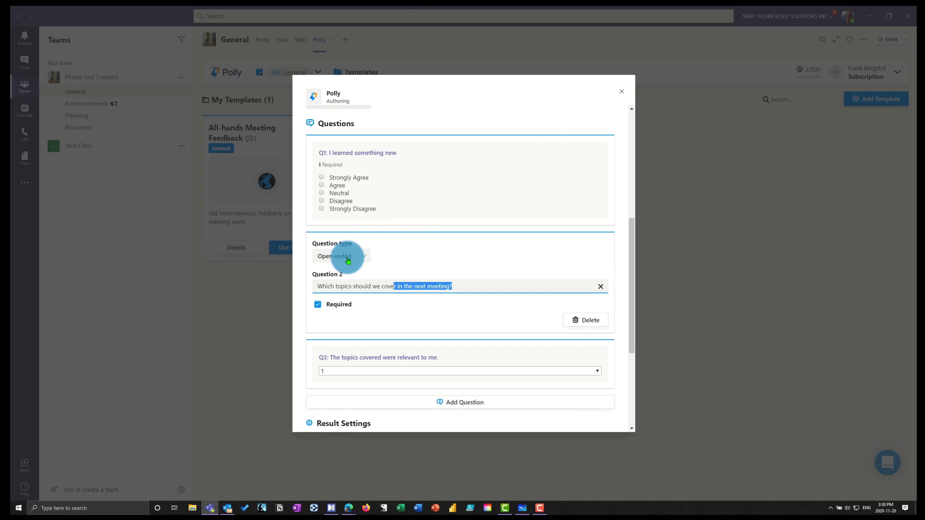
left_click(364, 255)
left_click(363, 274)
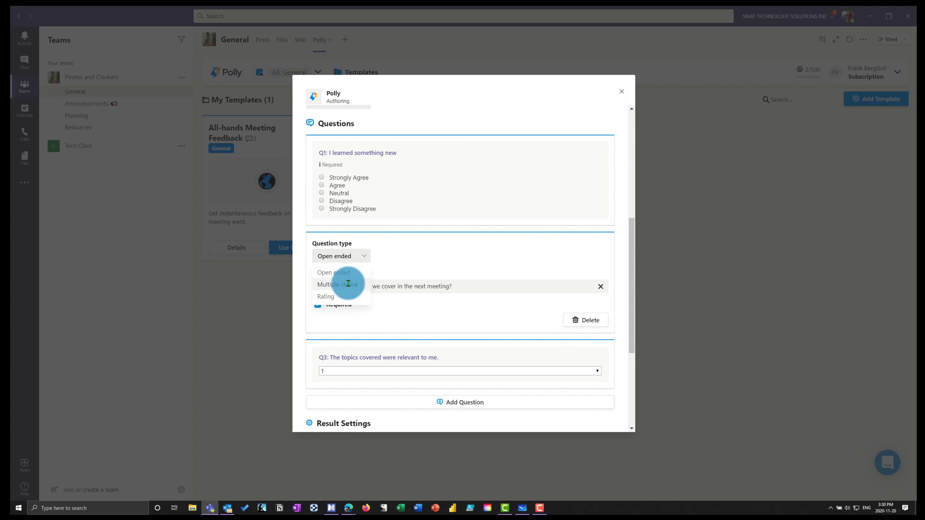
scroll(426, 315, "down", 4)
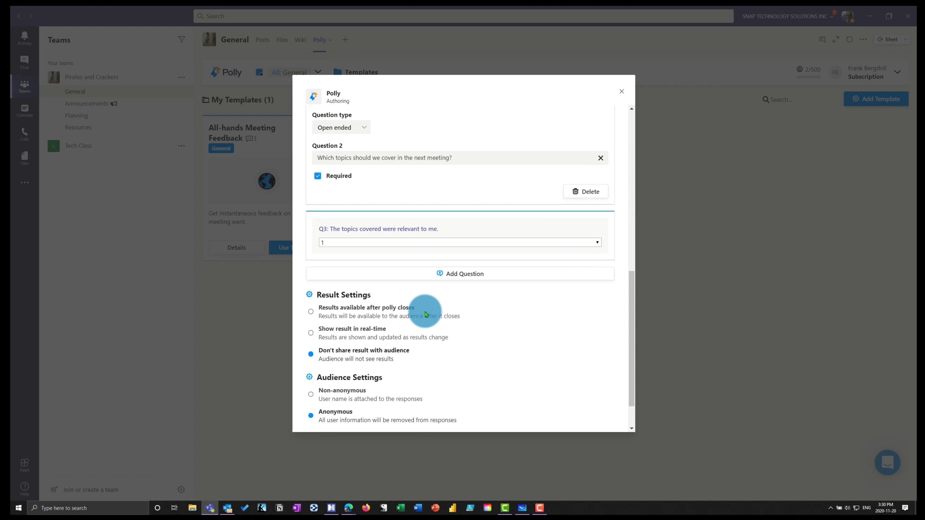
scroll(423, 307, "up", 4)
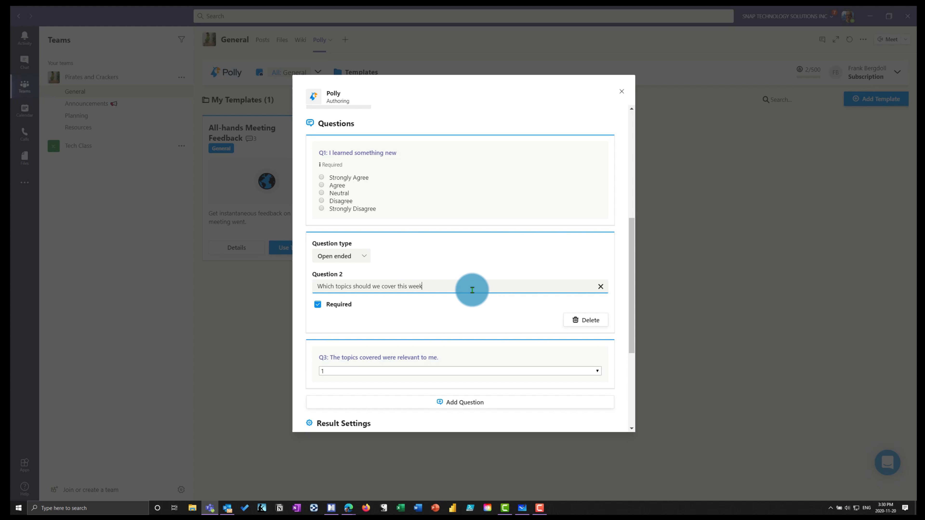
Step: Open Question 3 about the relevance of the topics for editing and make it required
scroll(466, 306, "down", 3)
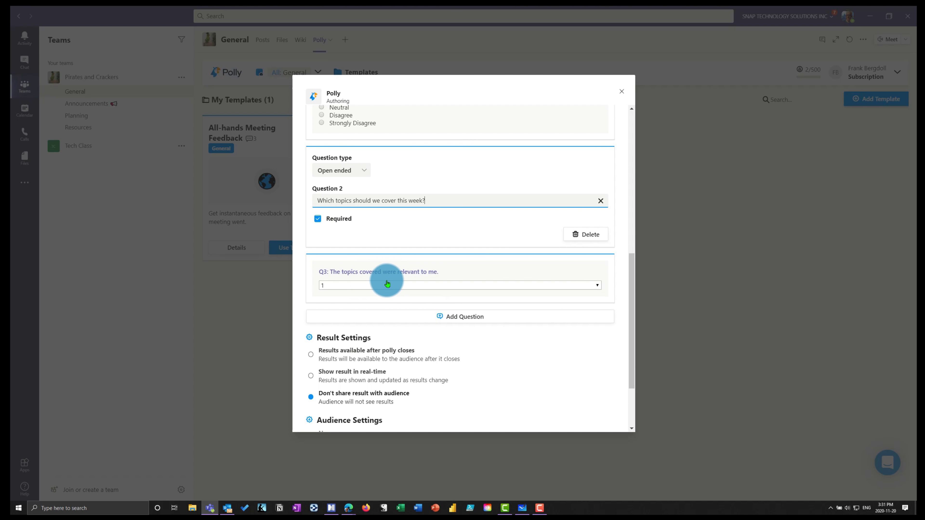
left_click(376, 277)
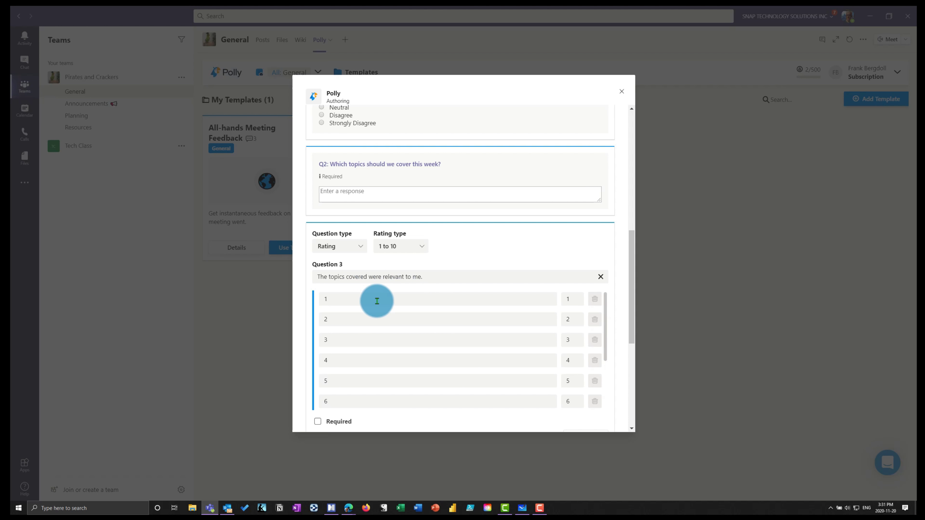
scroll(423, 383, "down", 2)
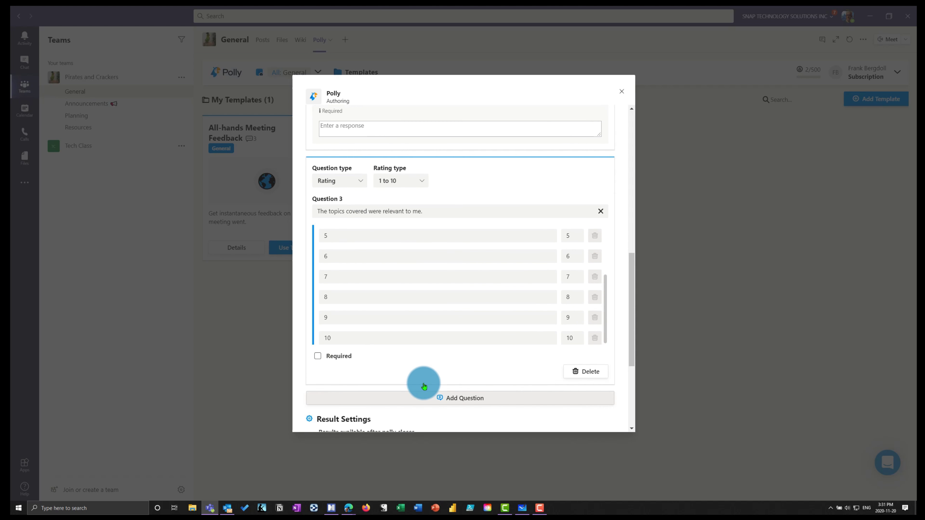
scroll(424, 384, "up", 4)
scroll(465, 379, "down", 2)
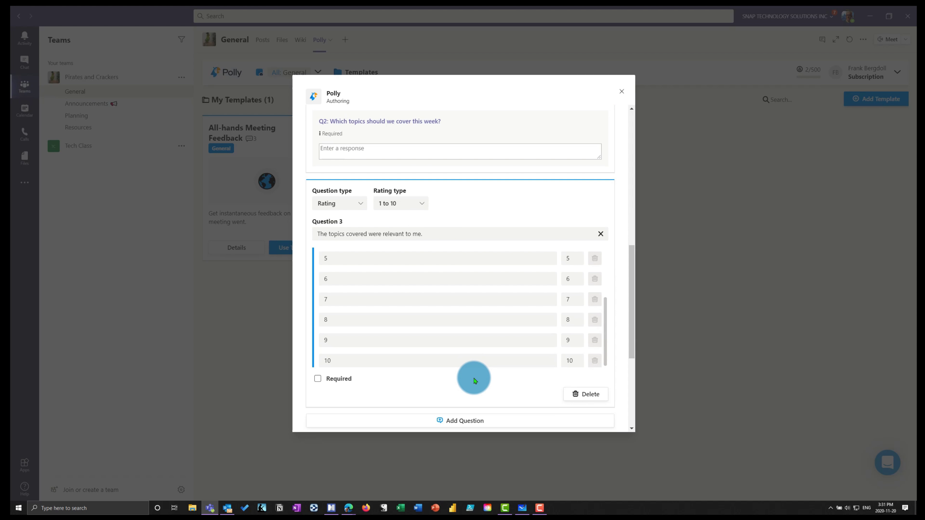
left_click(318, 379)
scroll(470, 333, "up", 3)
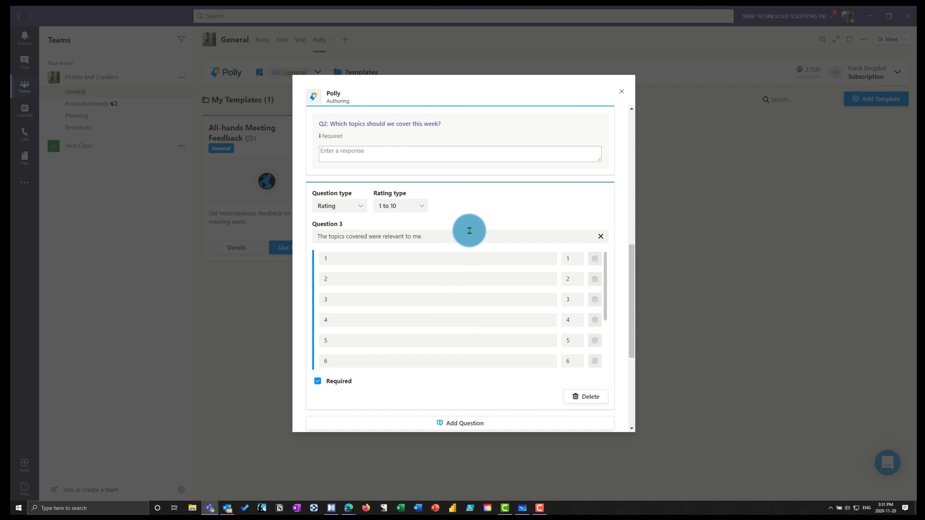
scroll(470, 231, "up", 3)
scroll(459, 270, "down", 3)
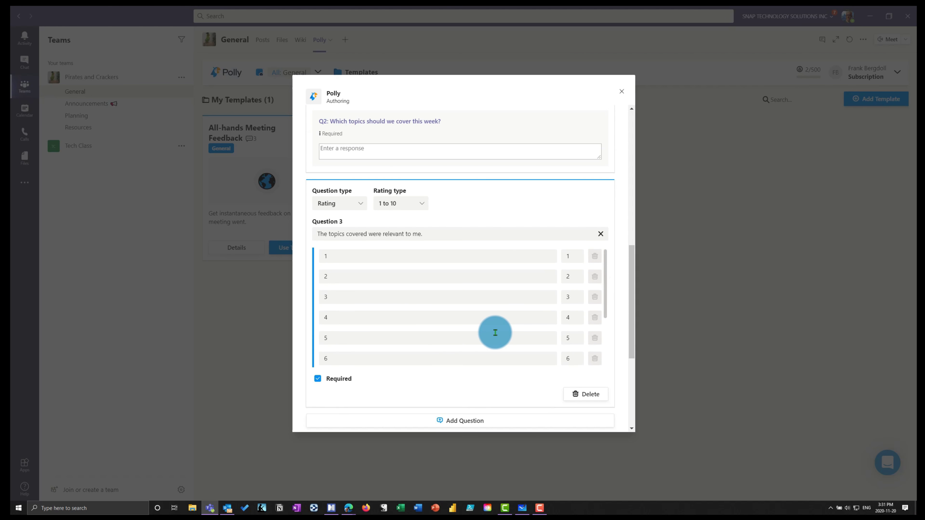
scroll(495, 333, "down", 3)
scroll(491, 375, "down", 3)
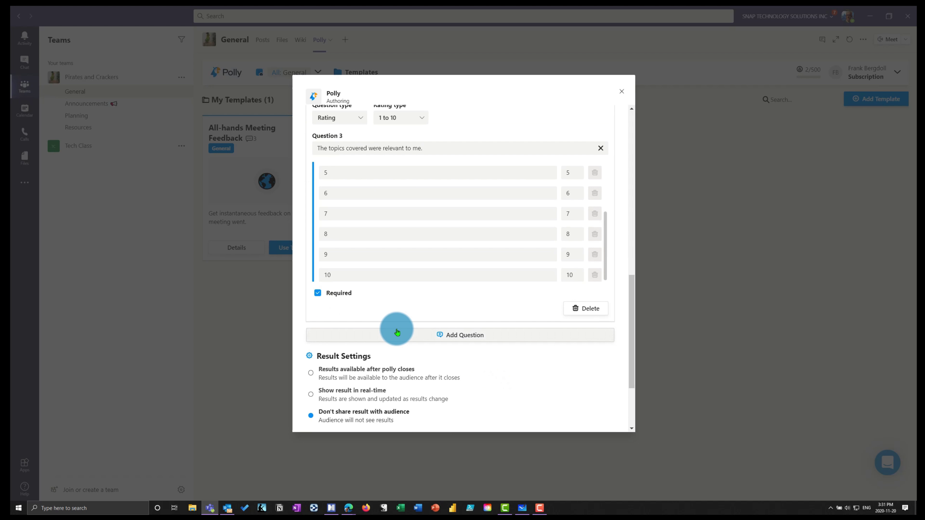
left_click(457, 334)
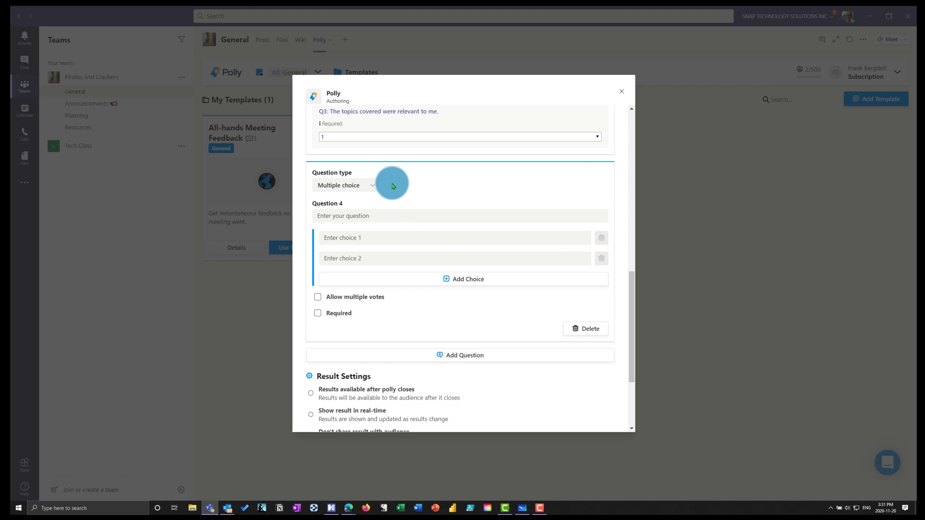
left_click(372, 184)
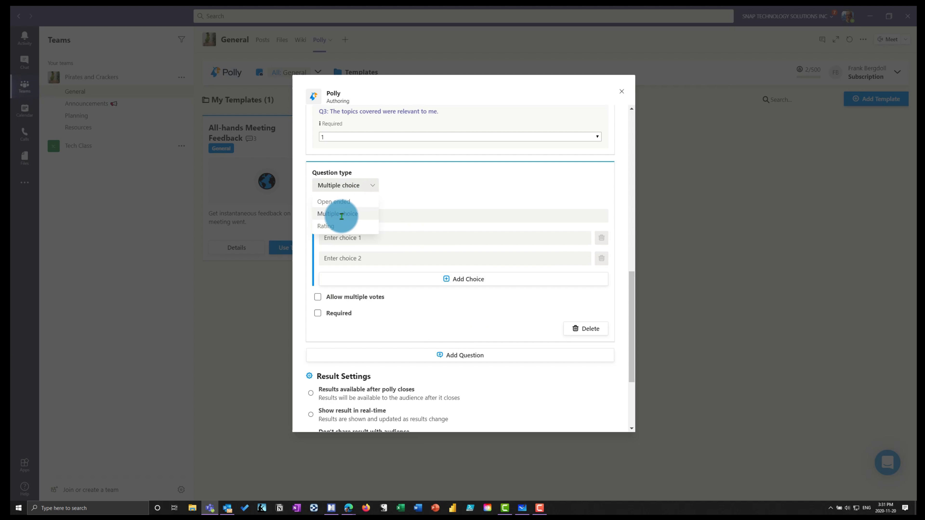
left_click(333, 216)
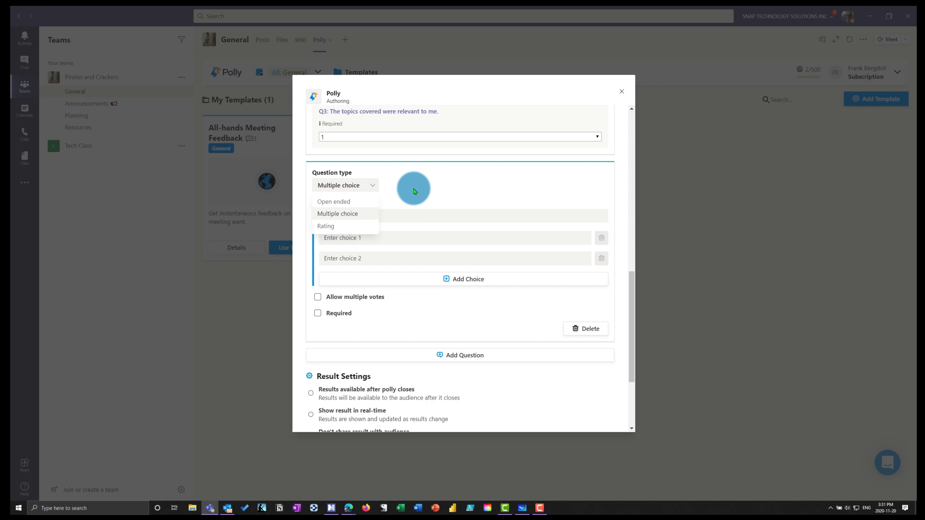
left_click(596, 330)
Step: Save the polly as a template titled "Lecture Feedback" without a description
scroll(521, 383, "down", 3)
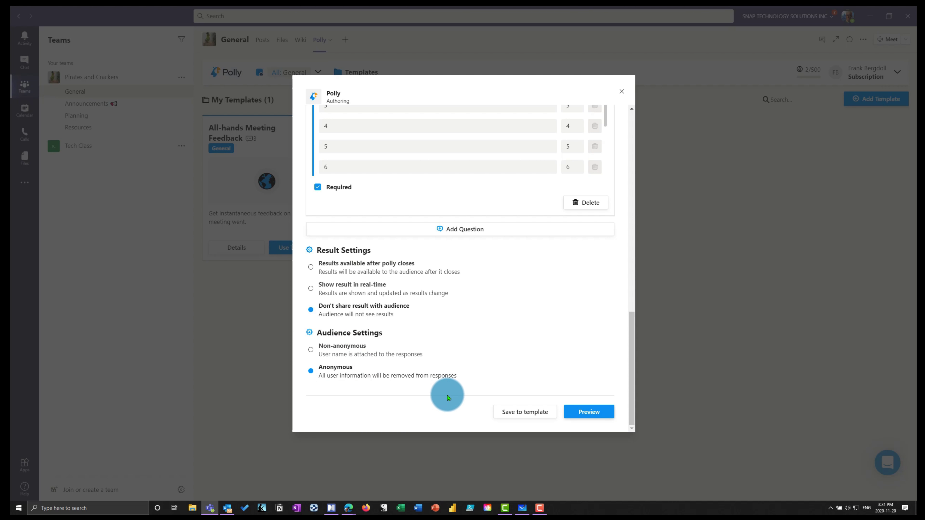
left_click(535, 417)
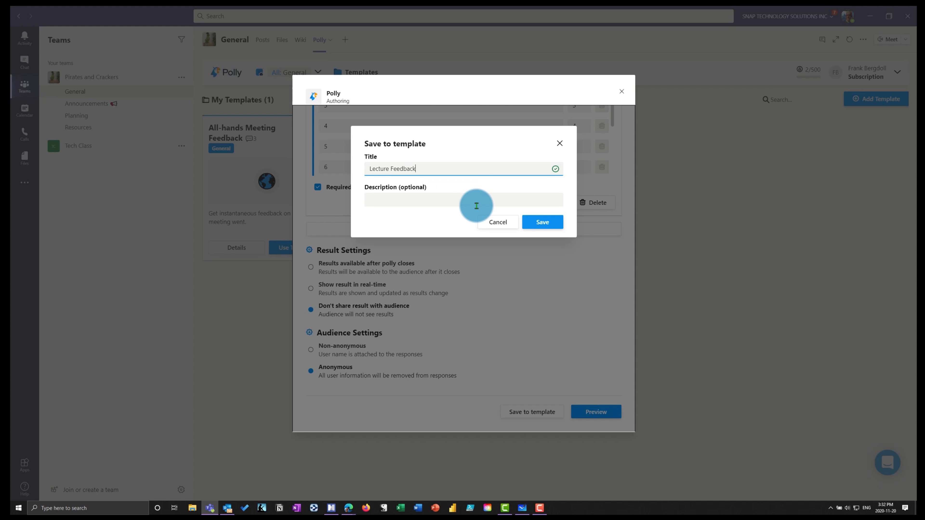
left_click(438, 201)
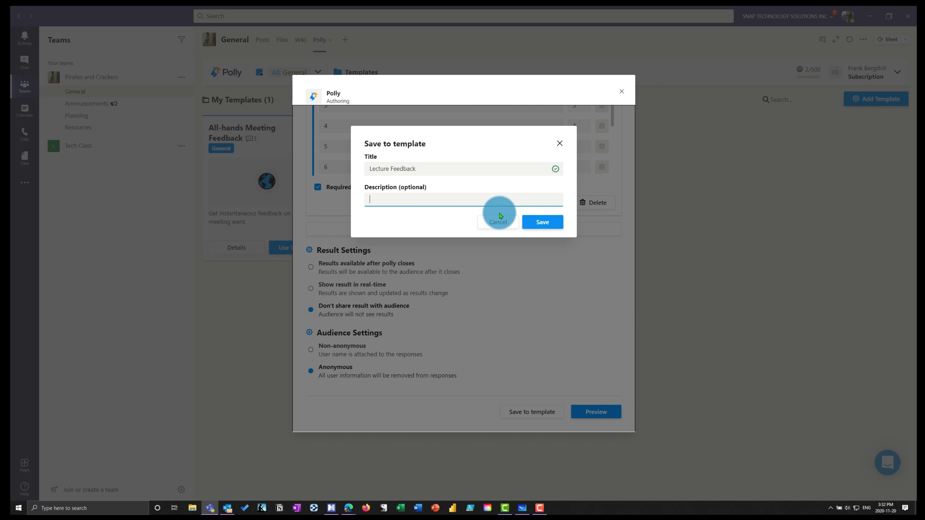
left_click(542, 223)
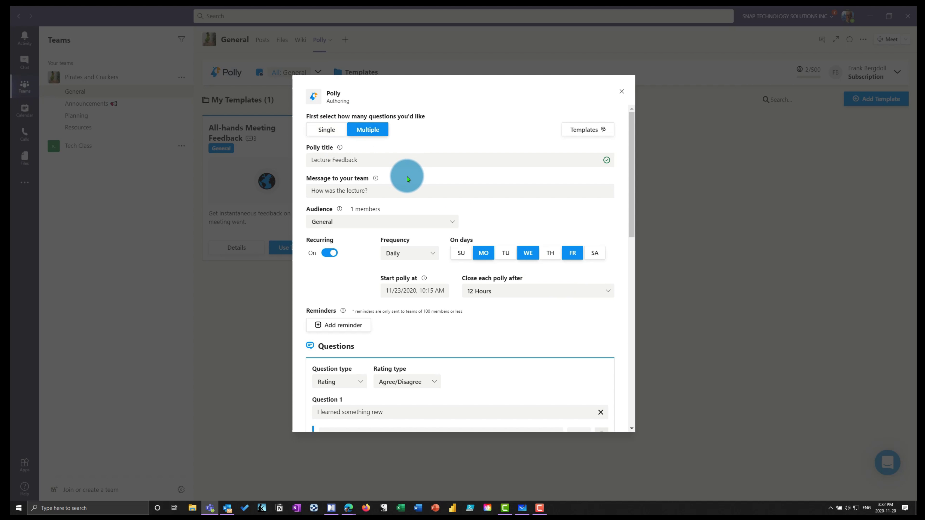
Step: Preview and send the scheduled Lecture Feedback polly, and open the overview of all content for General
scroll(508, 357, "down", 15)
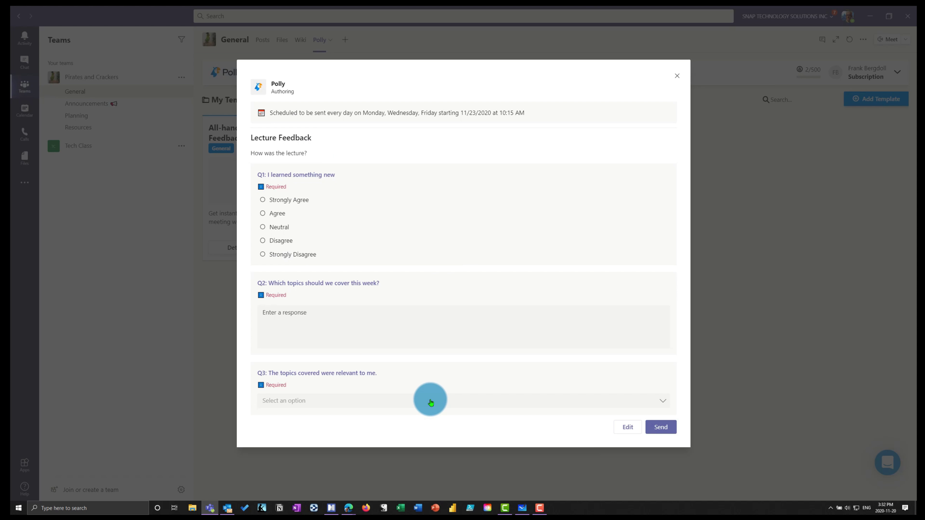
left_click(666, 426)
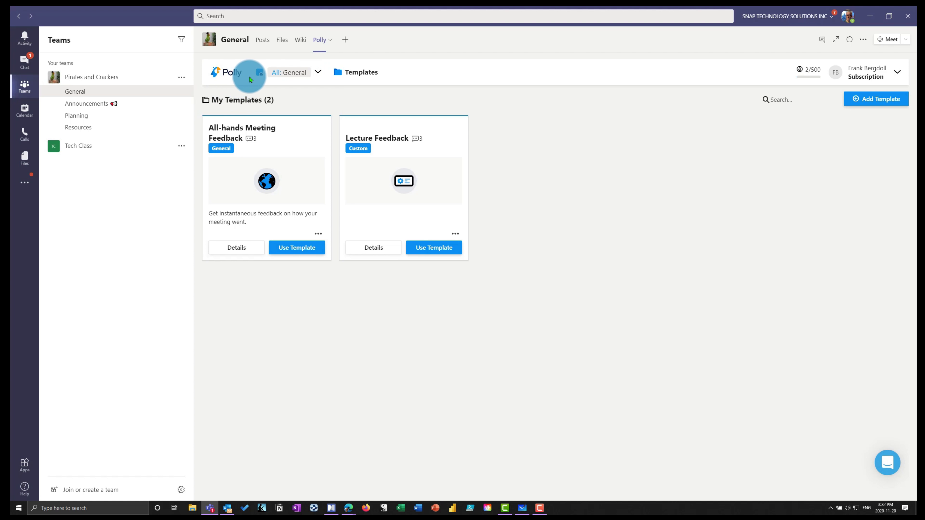
left_click(289, 73)
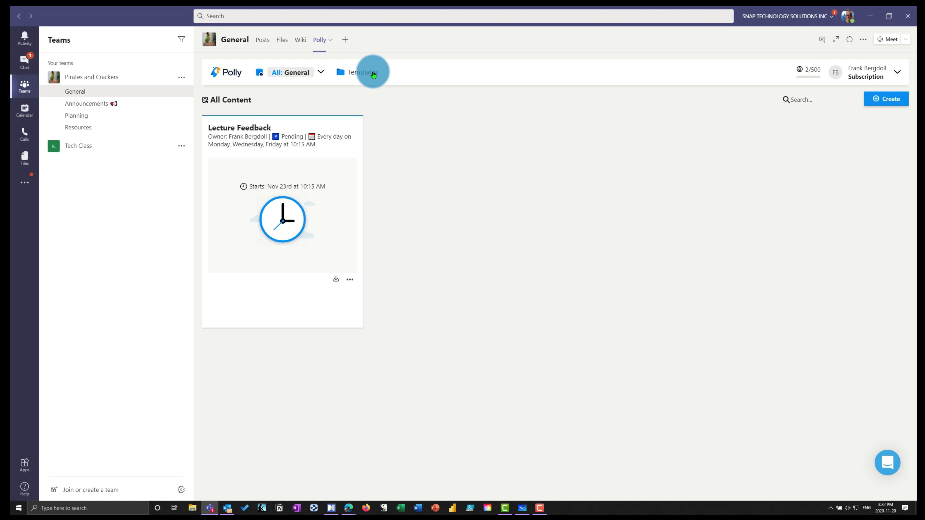
Step: Start a new polly and save the user profile with occasional product updates allowed and Other as the planned use
left_click(885, 95)
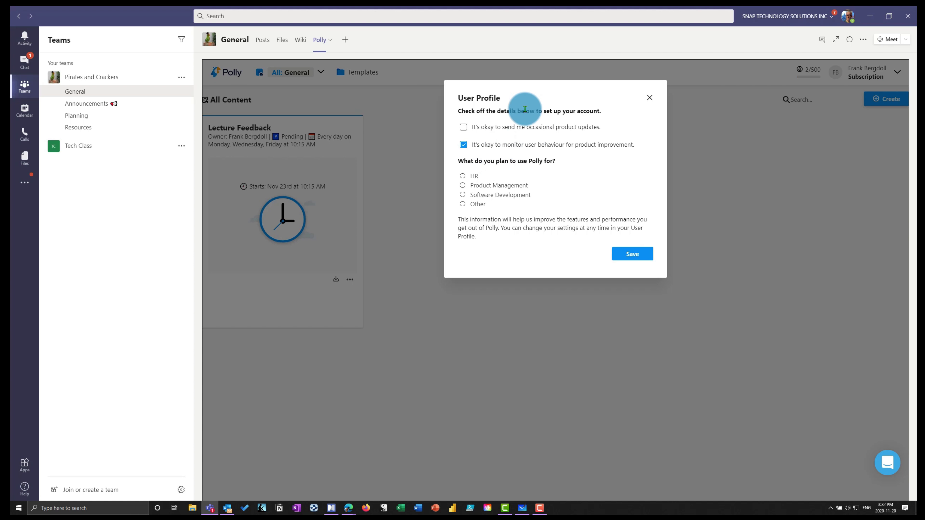
left_click_drag(525, 91, 542, 140)
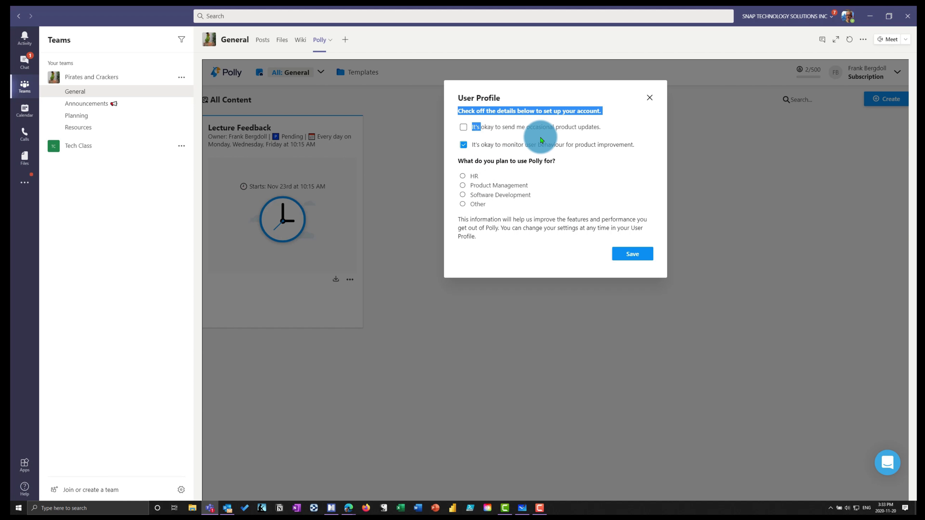
left_click(561, 130)
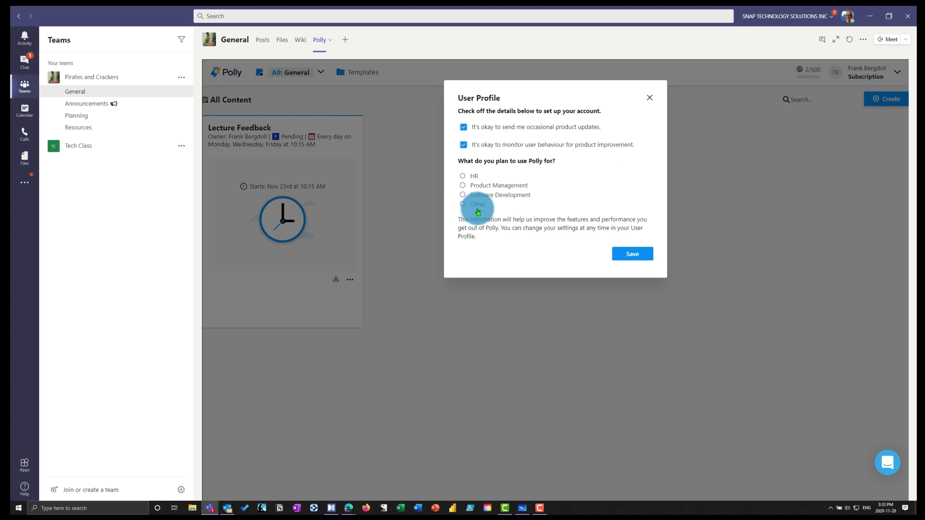
left_click(464, 206)
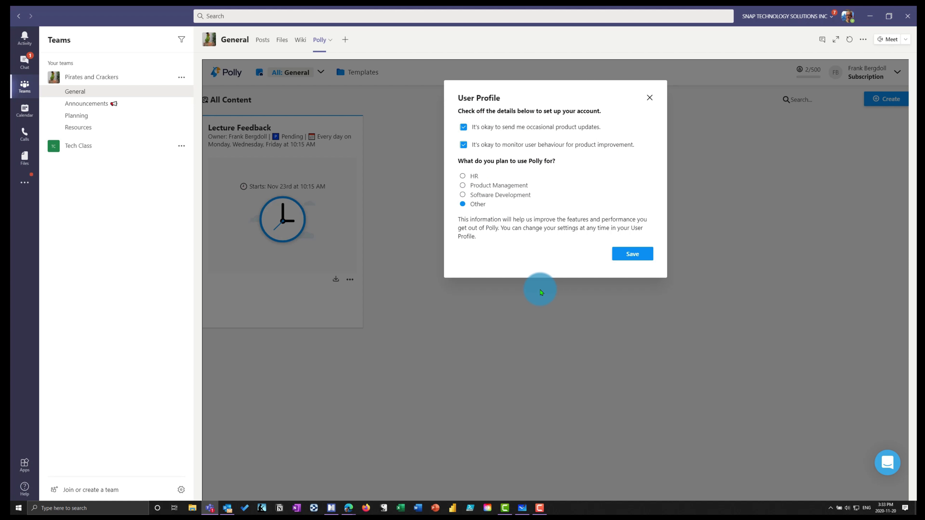
left_click(626, 256)
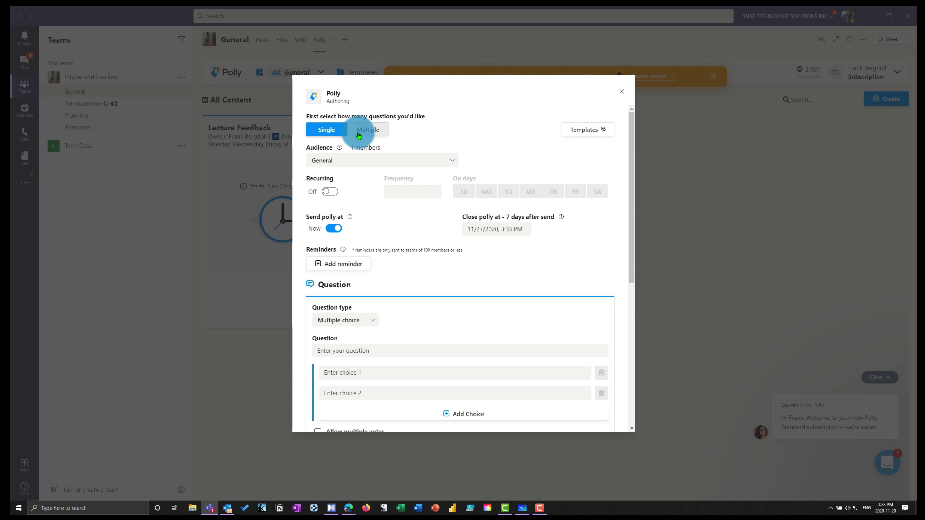
Step: Set up a multiple-question polly titled "Preferred Food" with the Planning channel as its audience
left_click(359, 135)
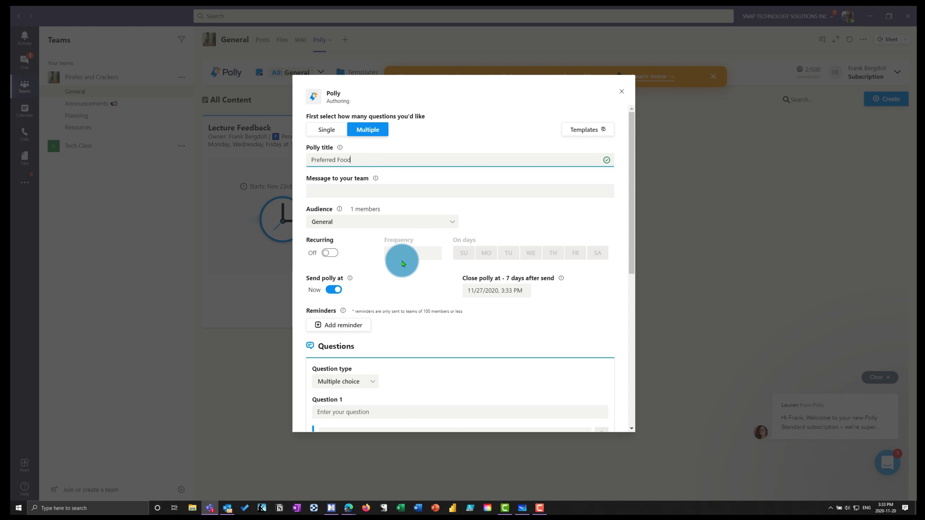
left_click(368, 191)
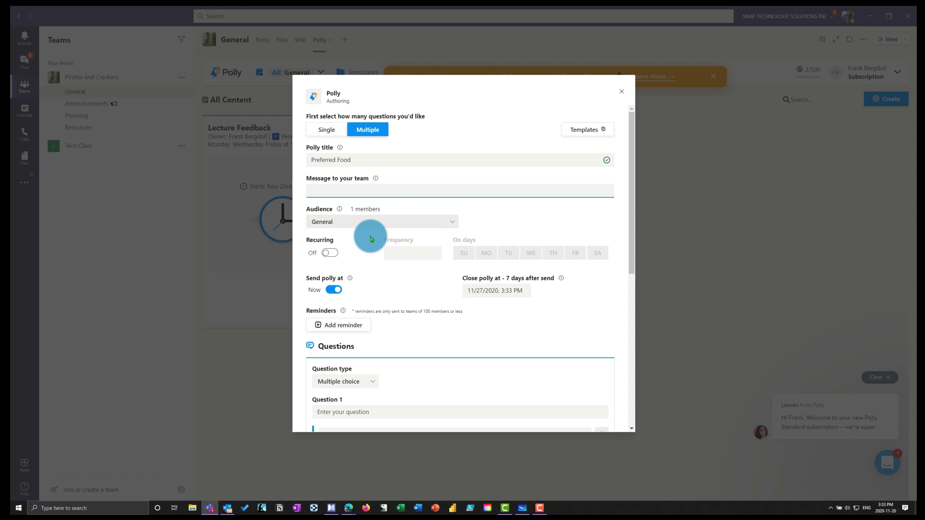
left_click(354, 221)
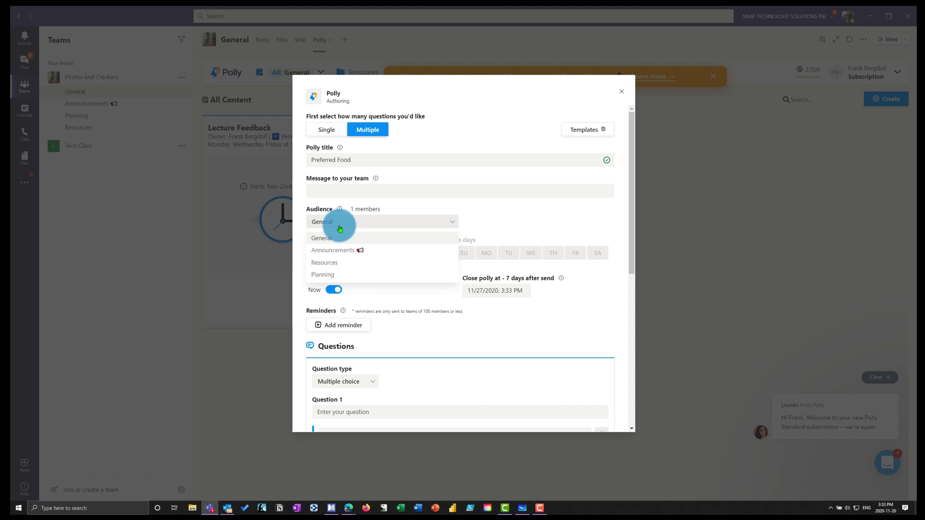
left_click(325, 263)
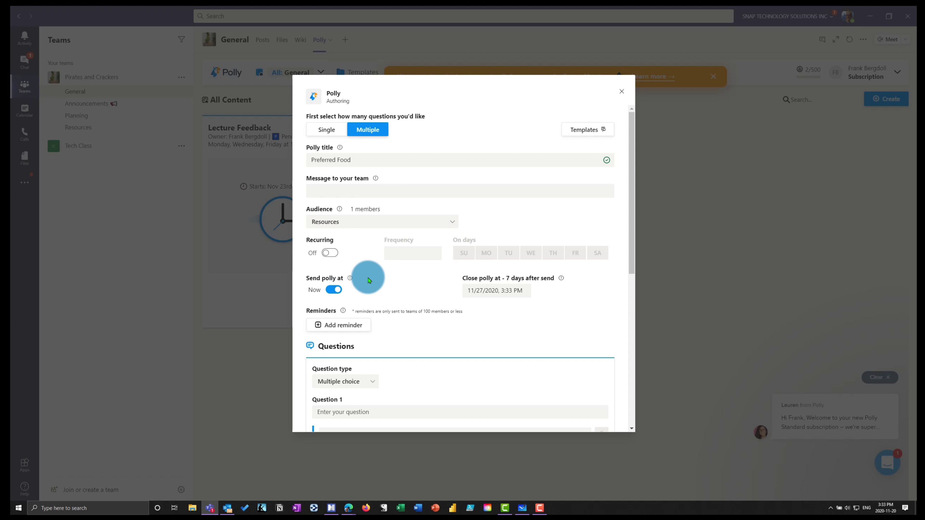
left_click(330, 223)
left_click(334, 274)
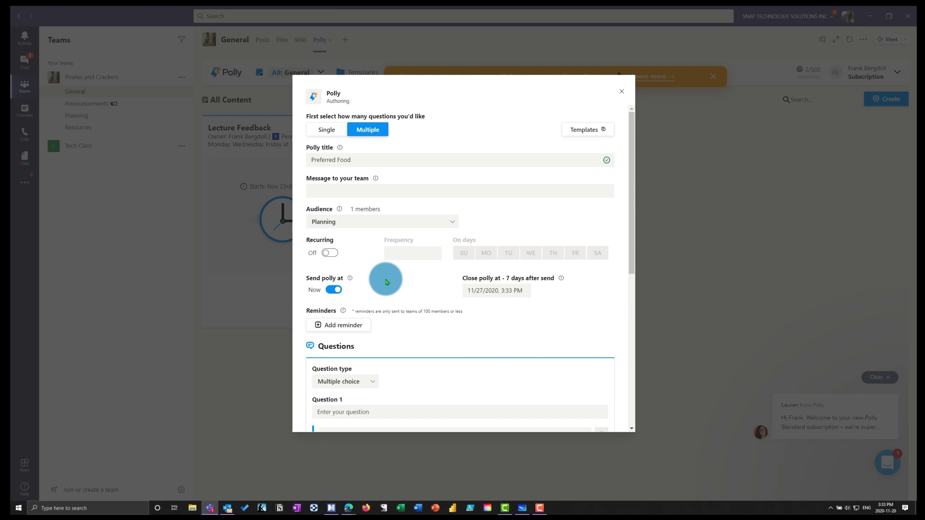
Step: Enter the required multiple-choice question "What do you prefer?" with the choices Crackers and Rum
scroll(400, 291, "down", 3)
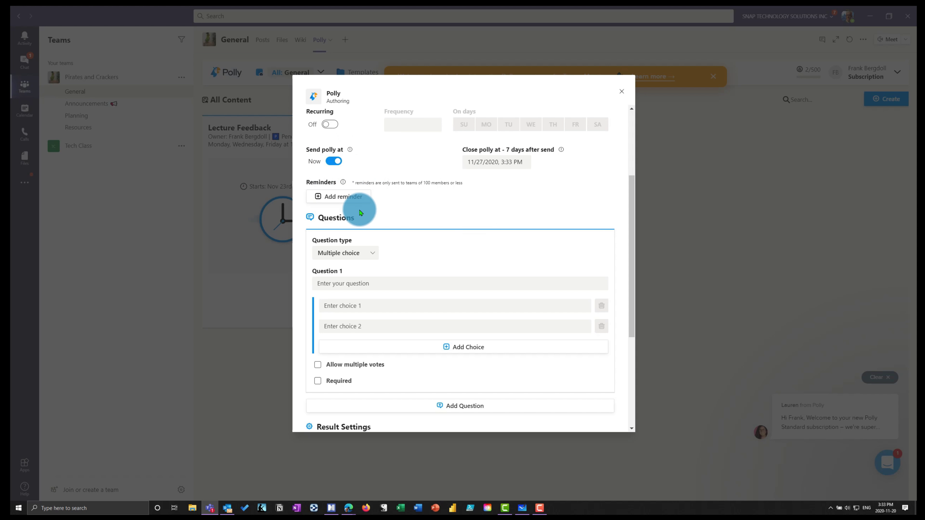
scroll(458, 300, "down", 3)
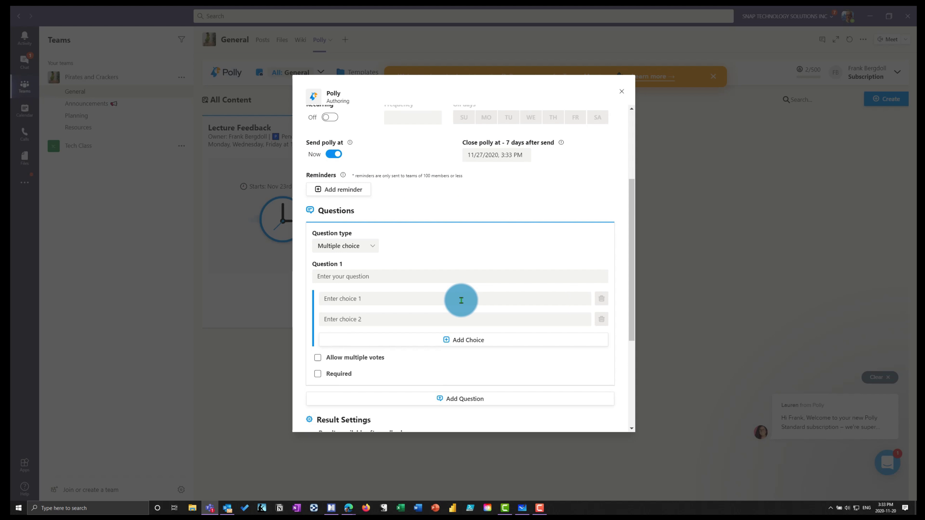
left_click(371, 197)
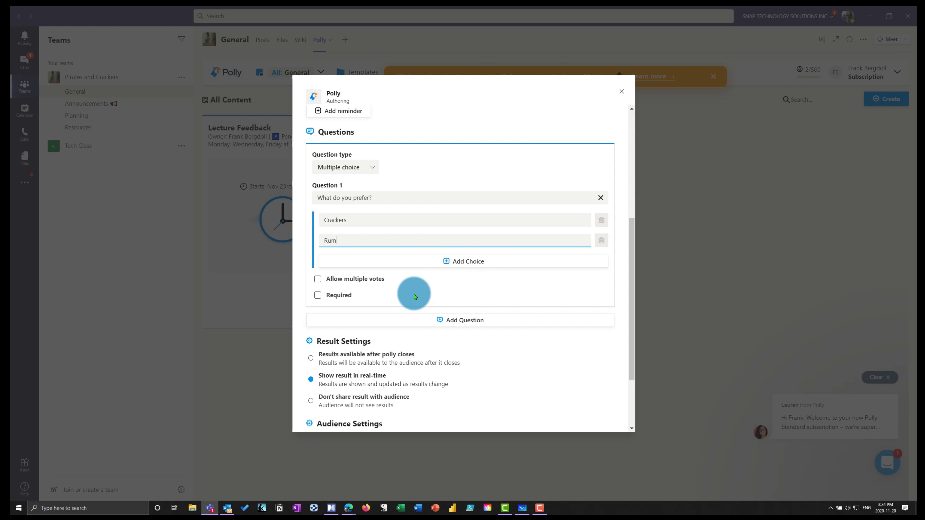
scroll(352, 257, "down", 1)
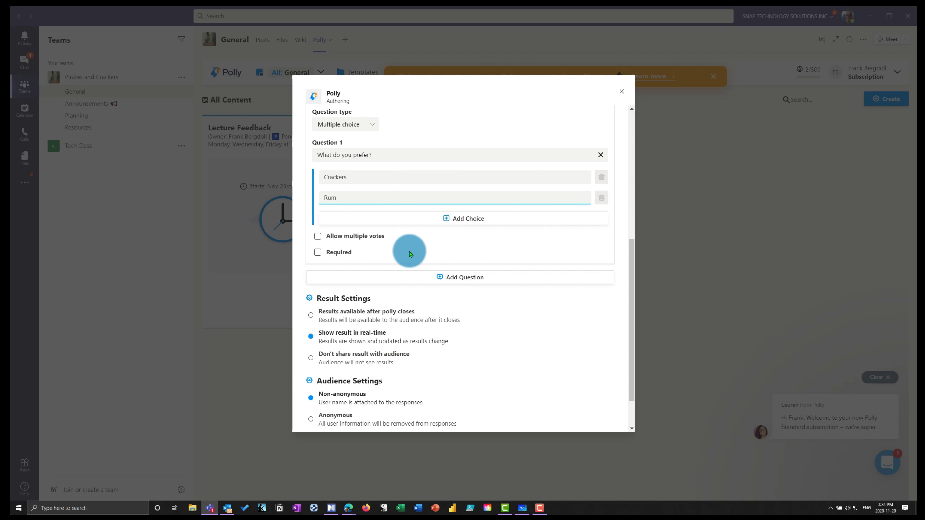
left_click(317, 253)
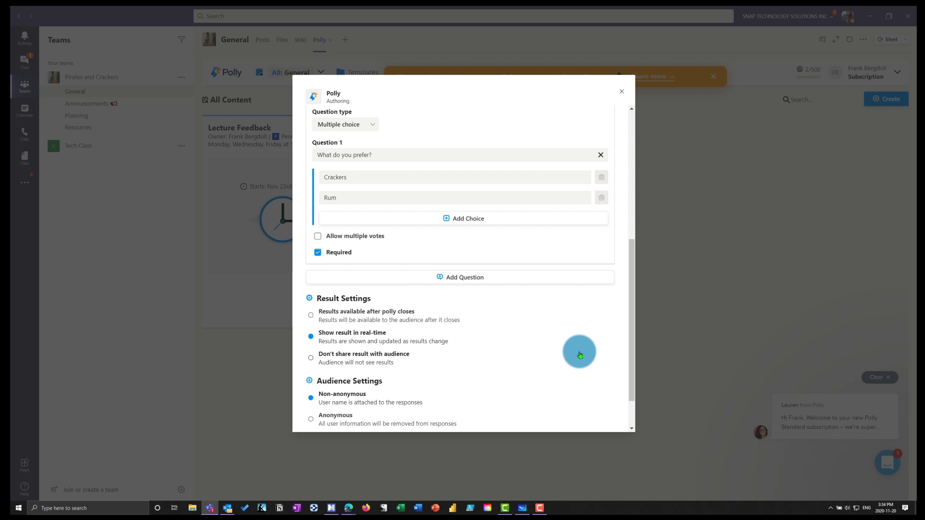
Step: Preview and send the Preferred Food polly, and dismiss the announcement banner about Teams Meetings
scroll(542, 357, "down", 2)
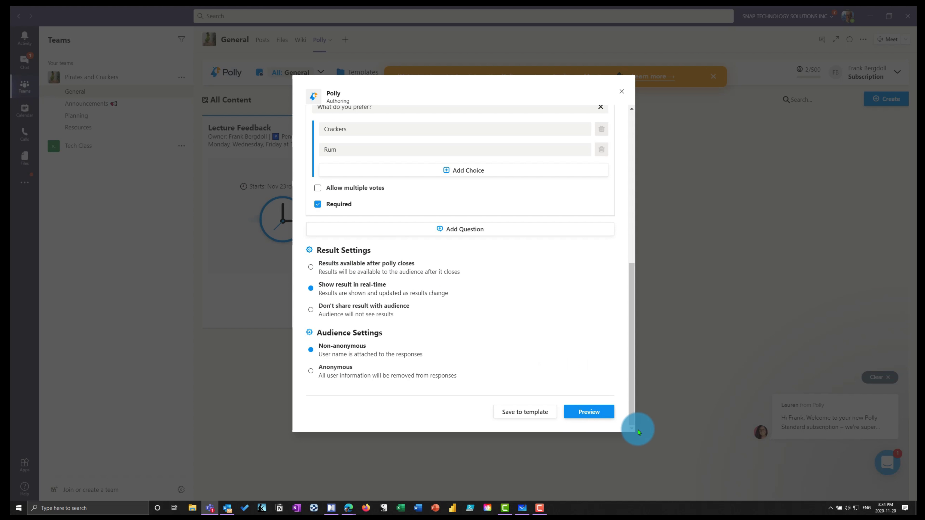
left_click(592, 412)
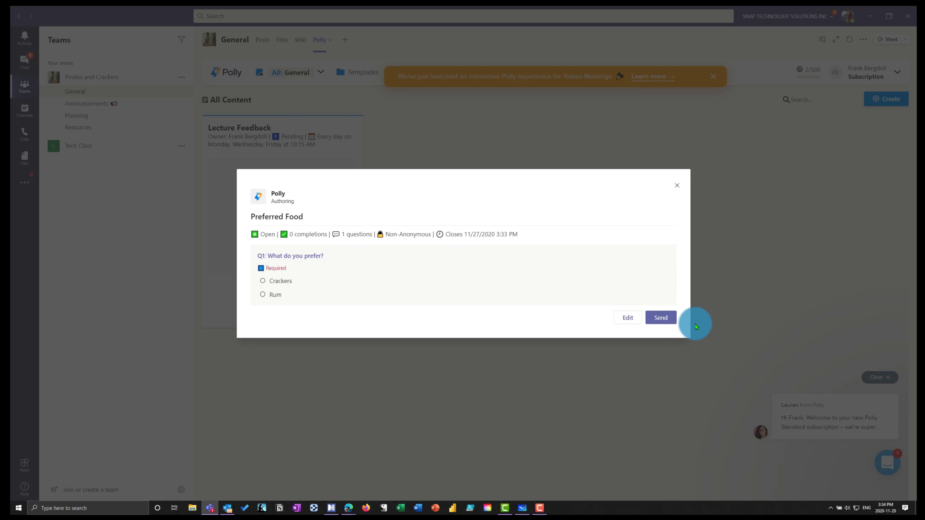
left_click(661, 317)
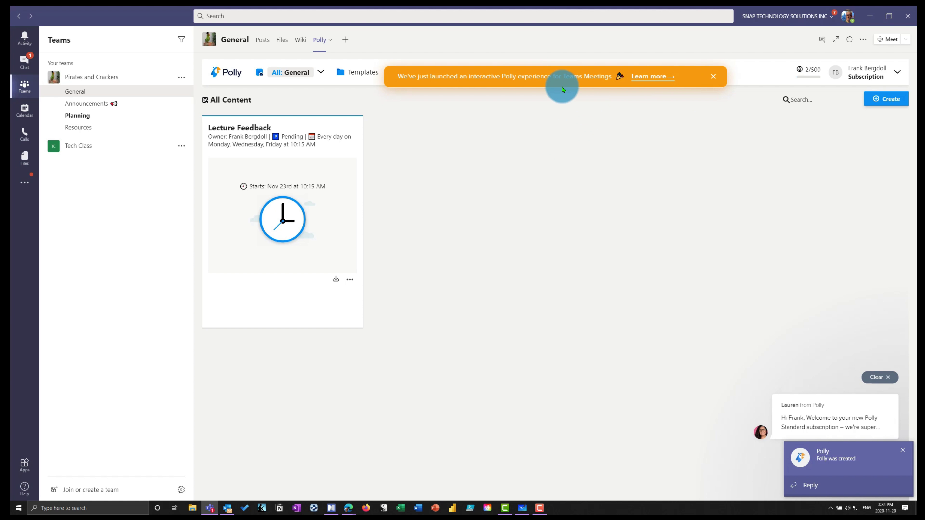
left_click(714, 77)
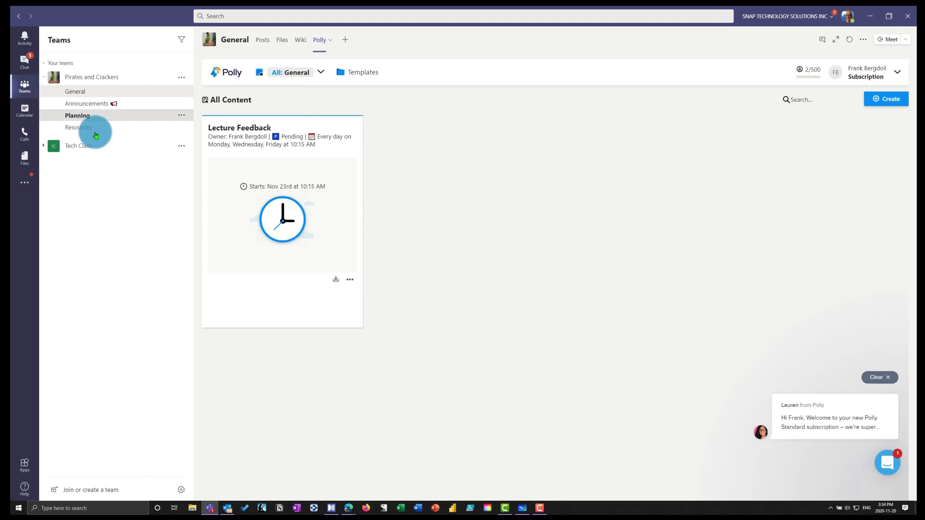
Step: Answer the Preferred Food polly in the Planning channel with Crackers, and view all its results
left_click(87, 116)
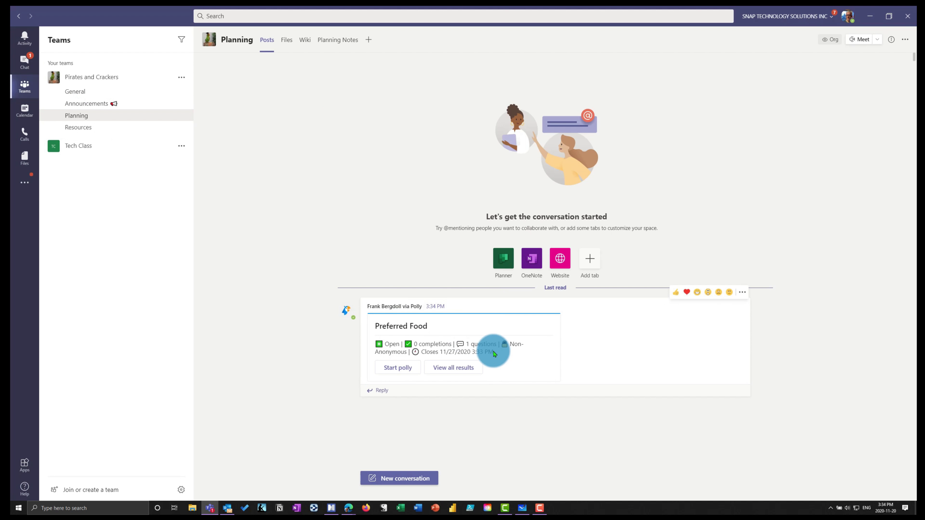
left_click(404, 374)
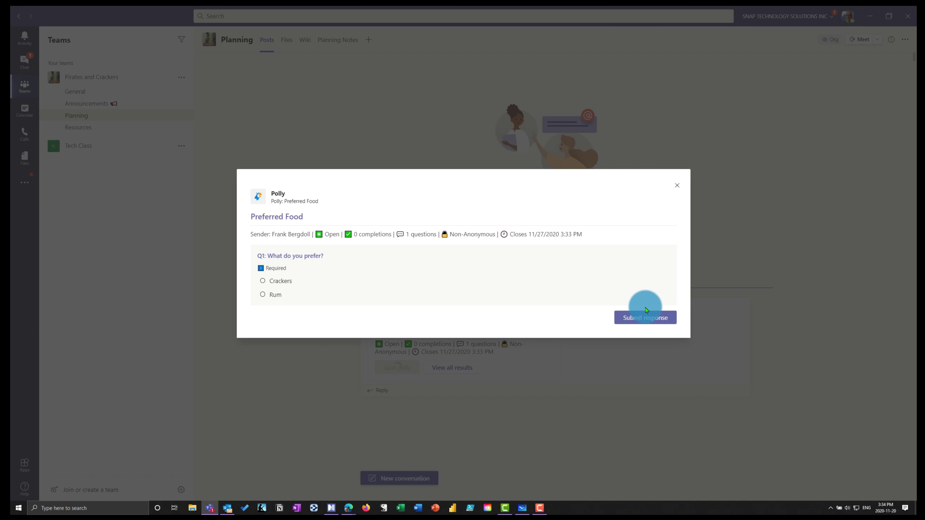
left_click(263, 283)
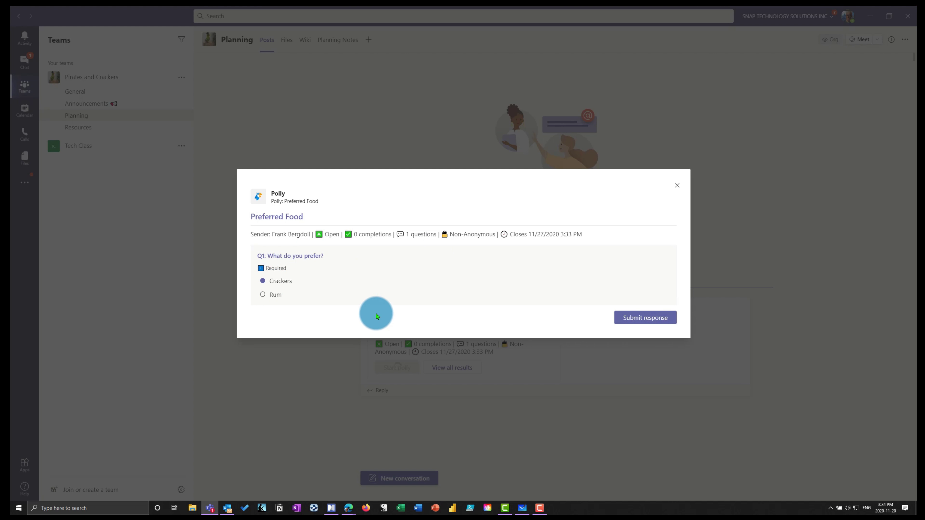
left_click(645, 319)
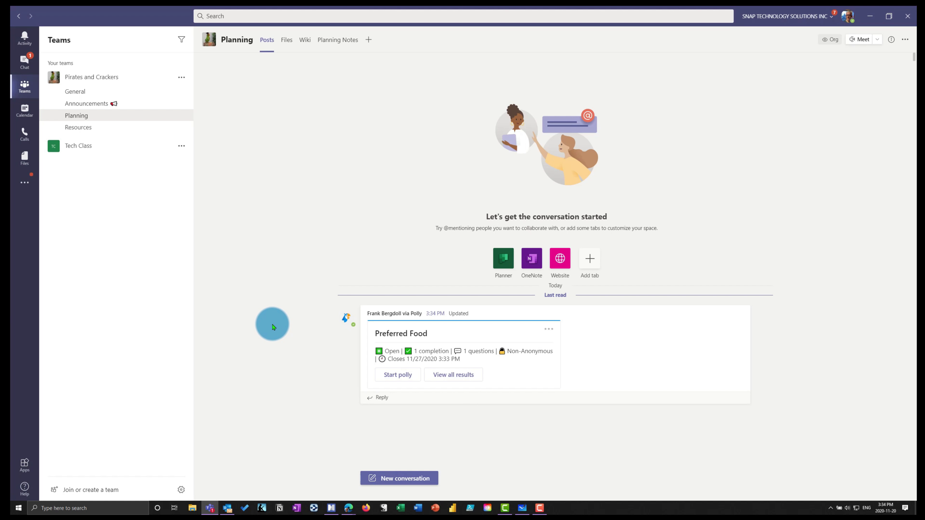
left_click(468, 379)
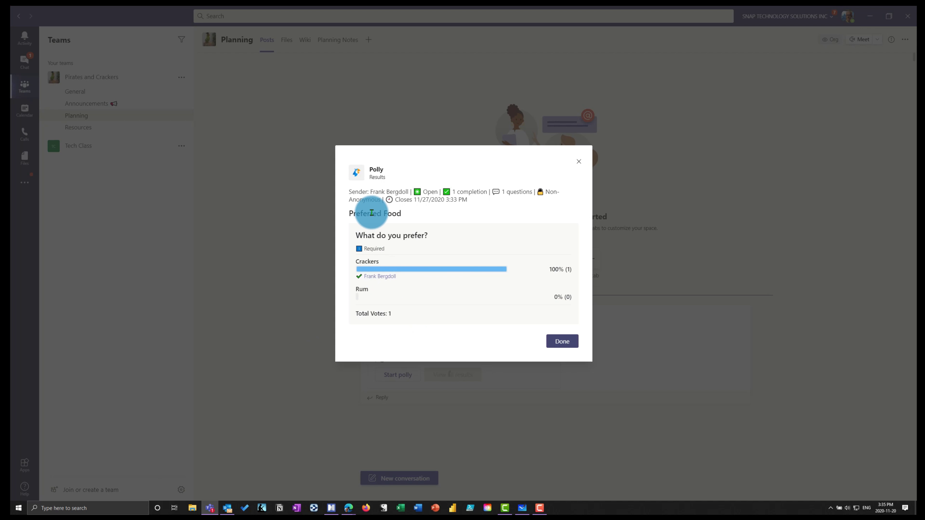
left_click(573, 347)
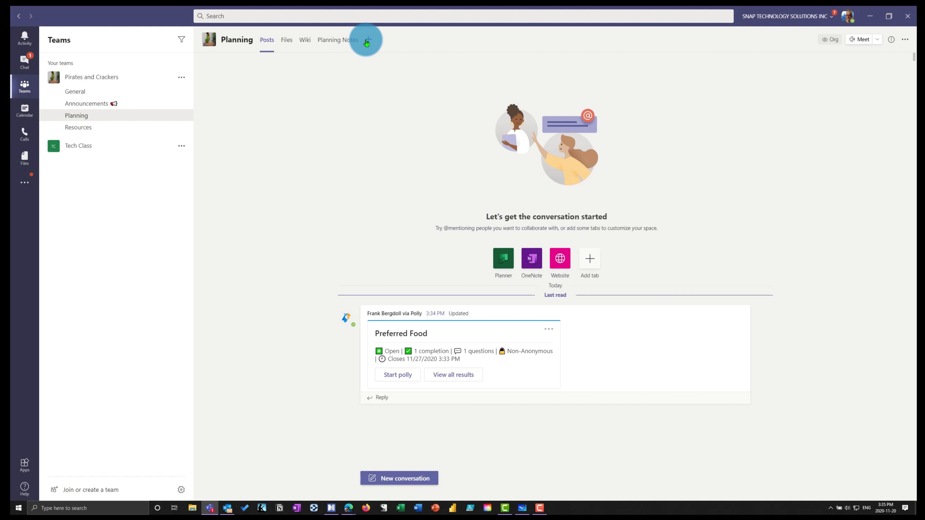
Step: Look through the saved polly templates and the overview of all content in the General channel
left_click(83, 94)
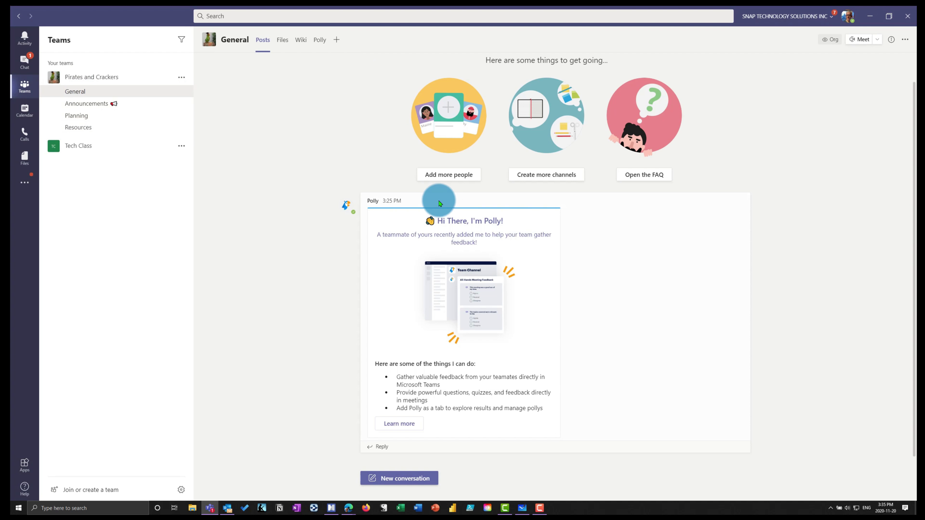
left_click(320, 40)
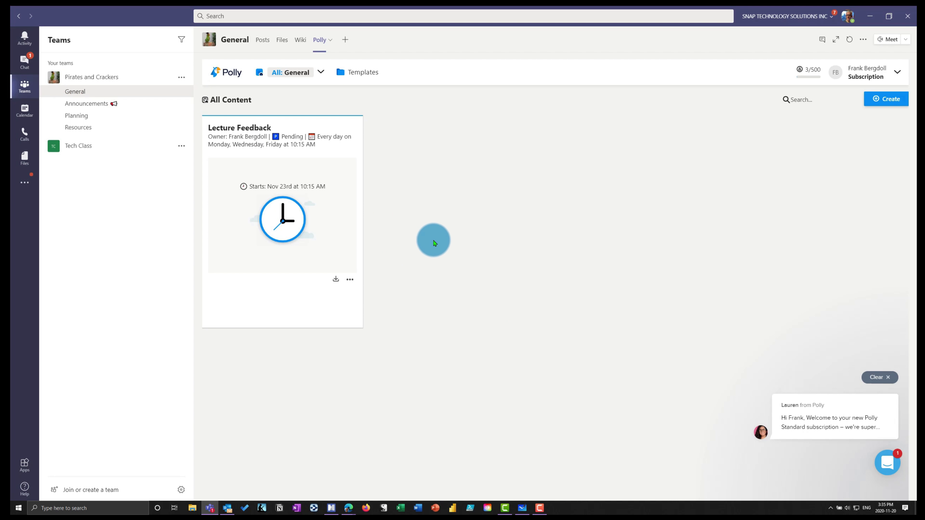
left_click(355, 75)
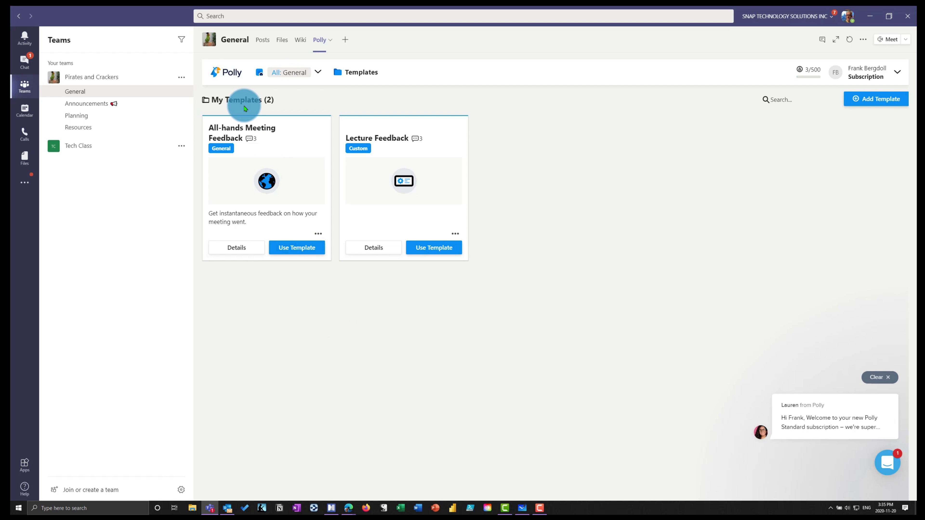
left_click(294, 74)
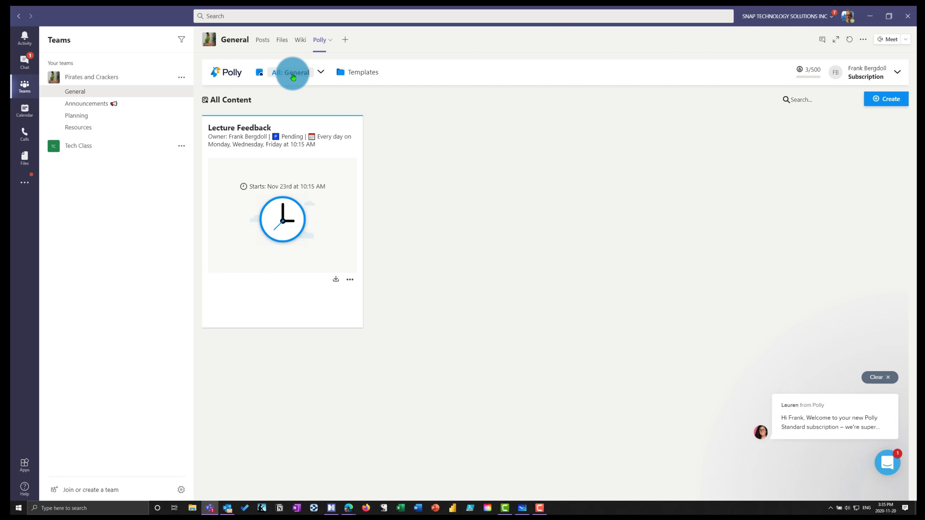
Step: Review all results of the Preferred Food polly posted in the Planning channel
left_click(94, 116)
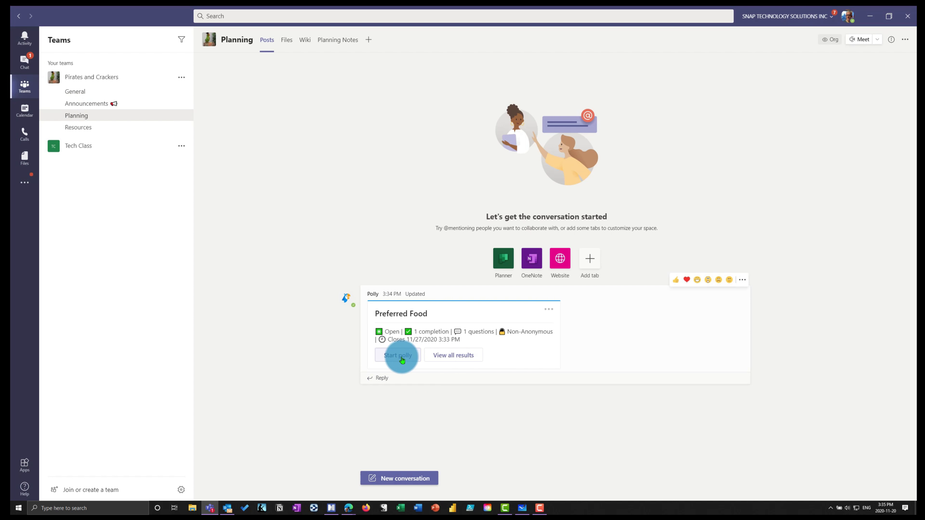
left_click(453, 355)
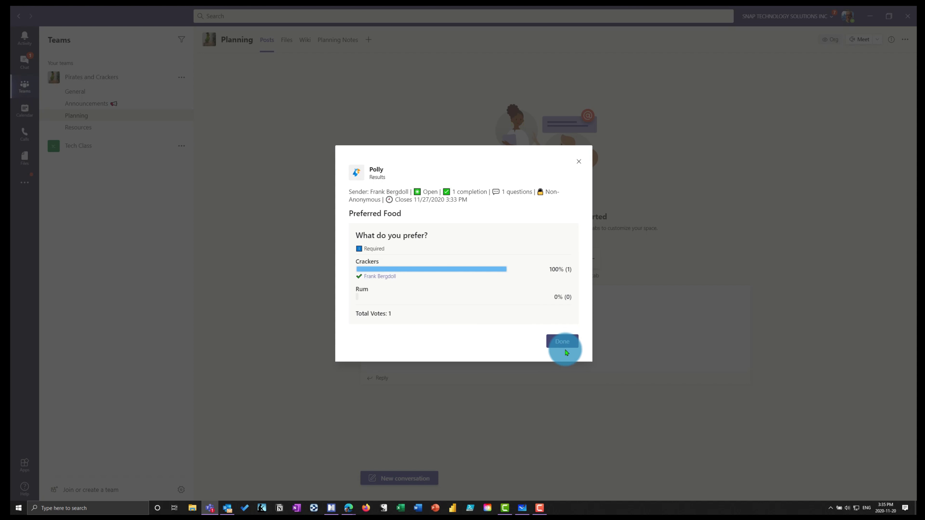
left_click(562, 343)
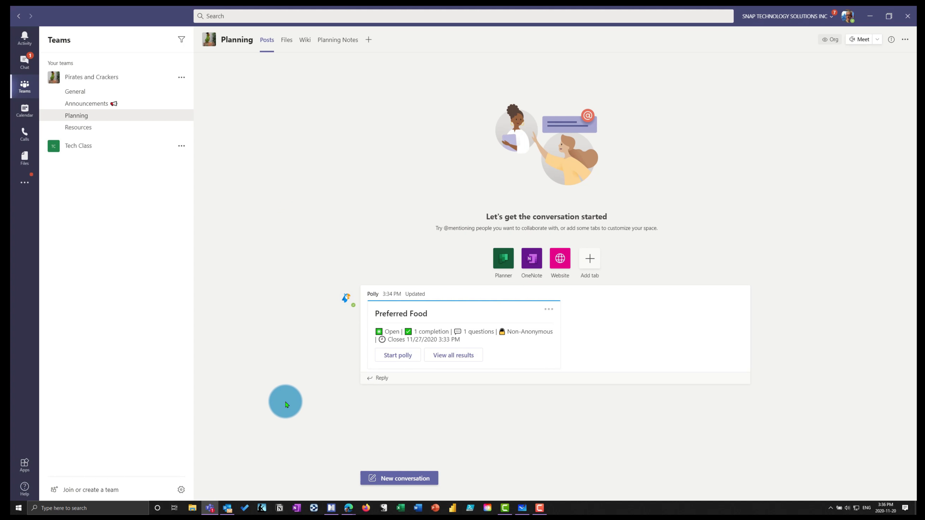
Step: Export the Preferred Food polly to OneDrive, allowing the upload, and open the exported CSV file from the Polly chat
left_click(550, 313)
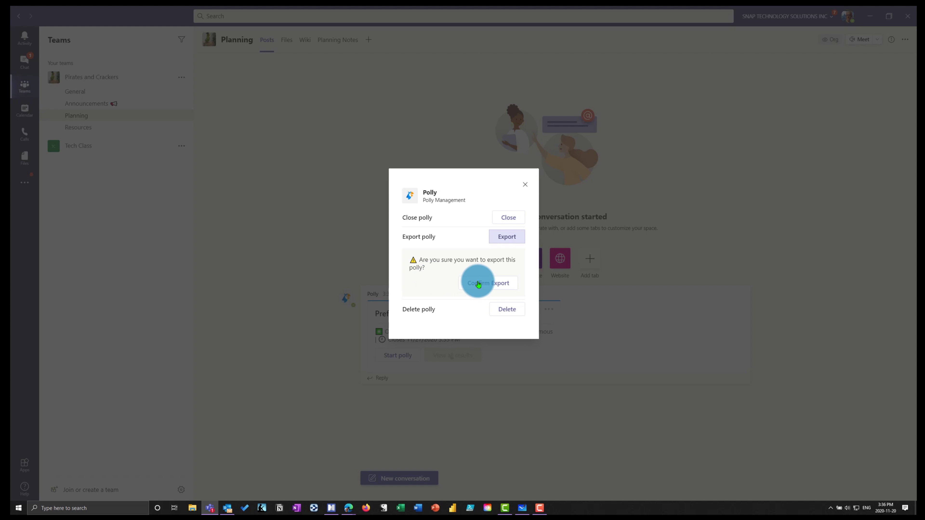
left_click(494, 284)
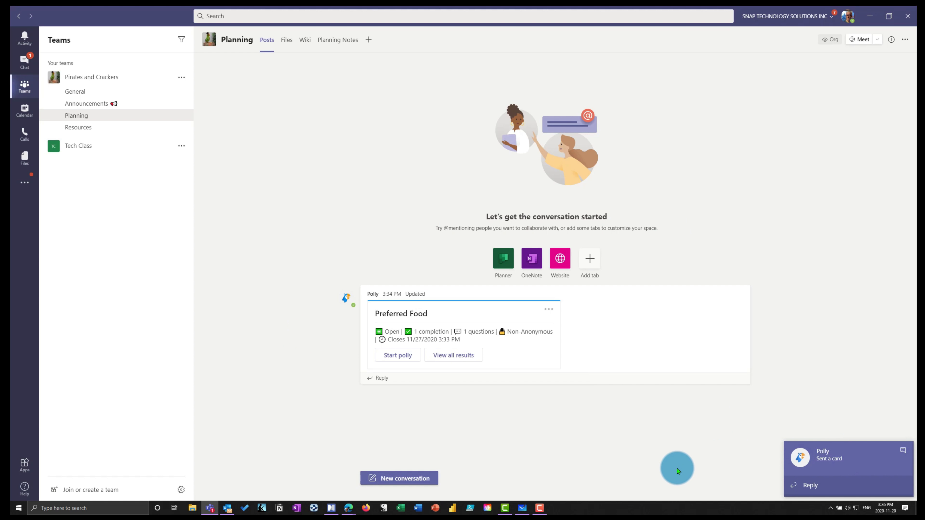
left_click(818, 466)
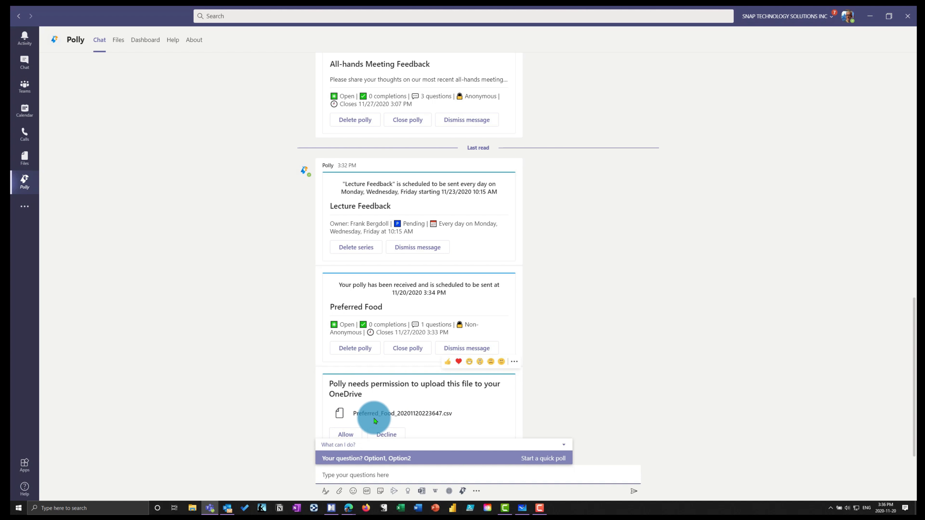
left_click(341, 436)
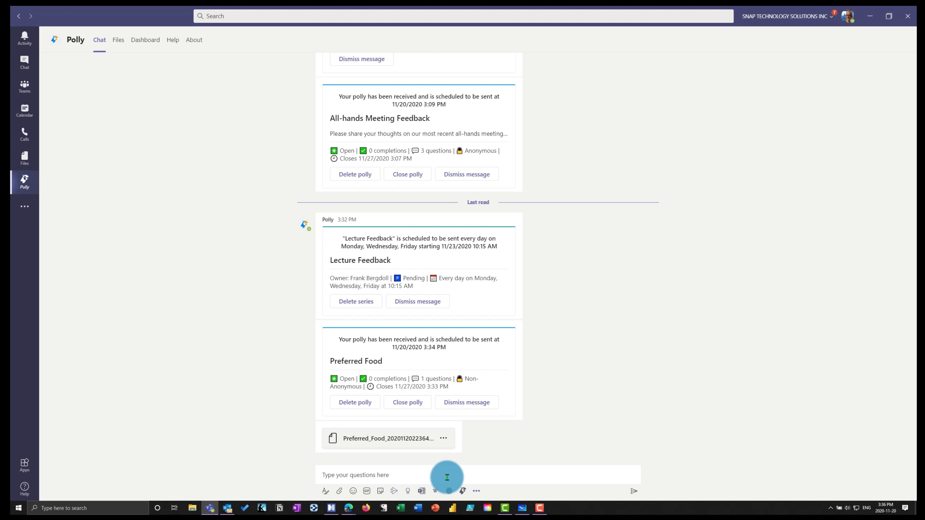
left_click(427, 441)
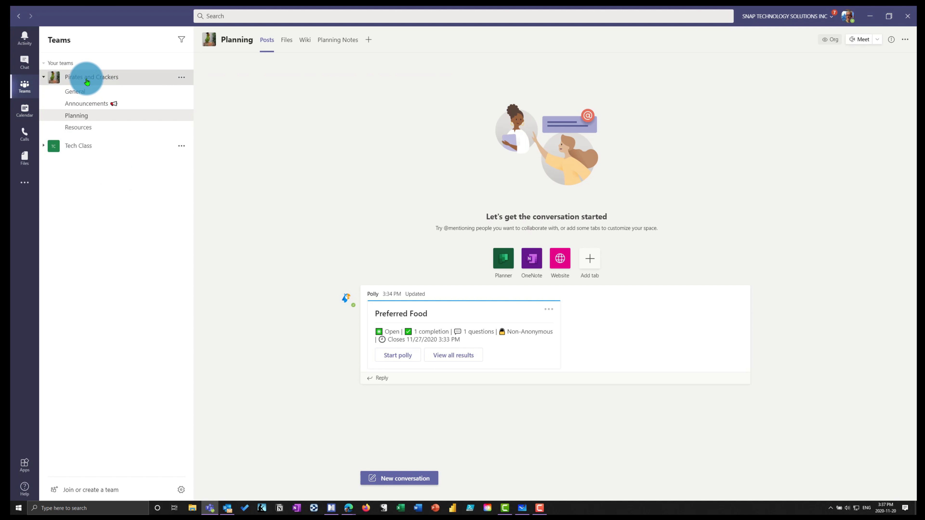
left_click(84, 76)
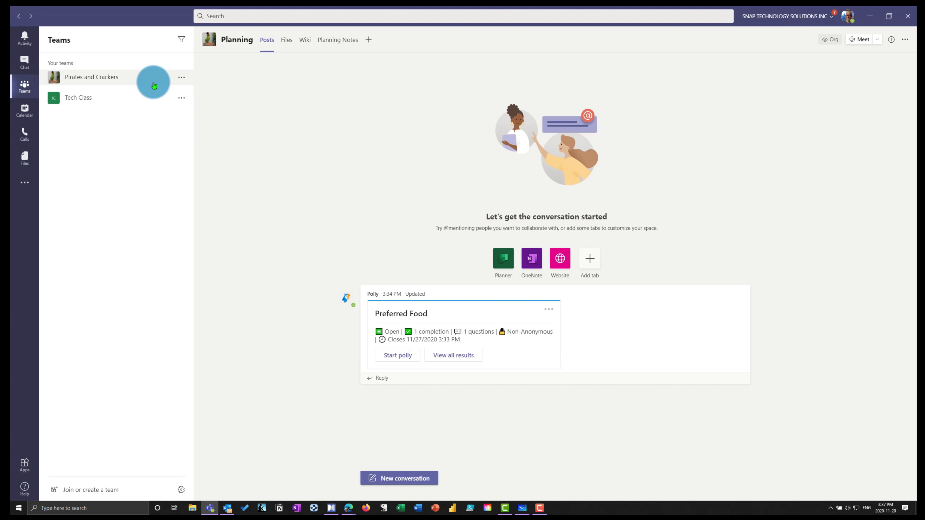
left_click(161, 78)
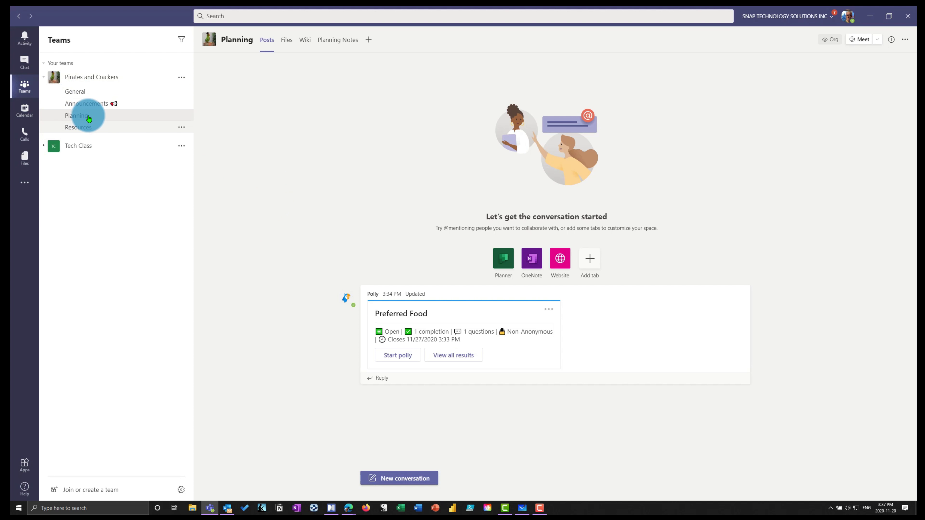
Step: Post a quick poll in General by mentioning Polly with "Did you understand the content? Yes, No, A Little, Completely"
left_click(89, 94)
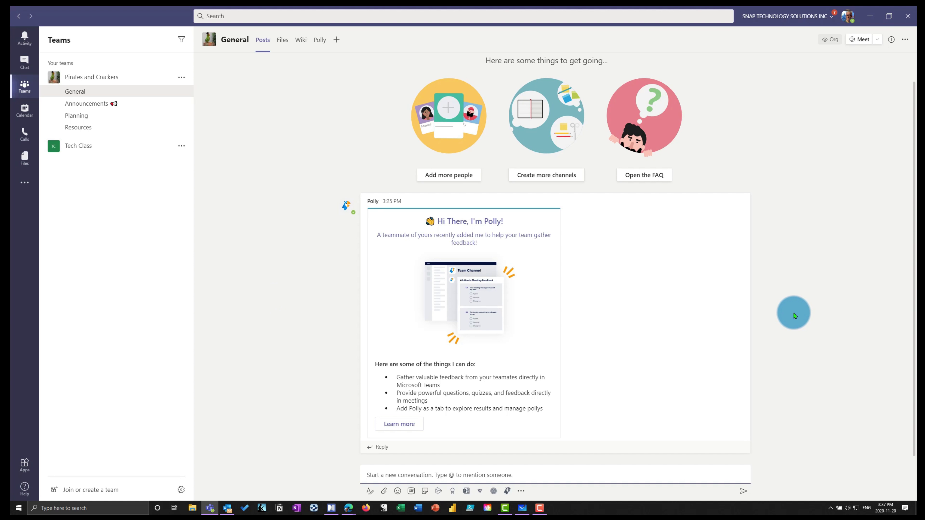
type("@p")
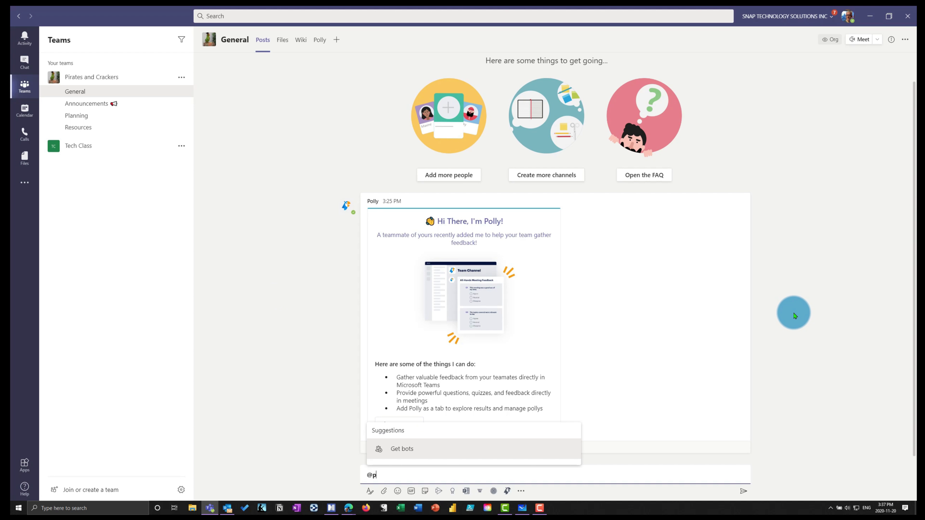
type("olly")
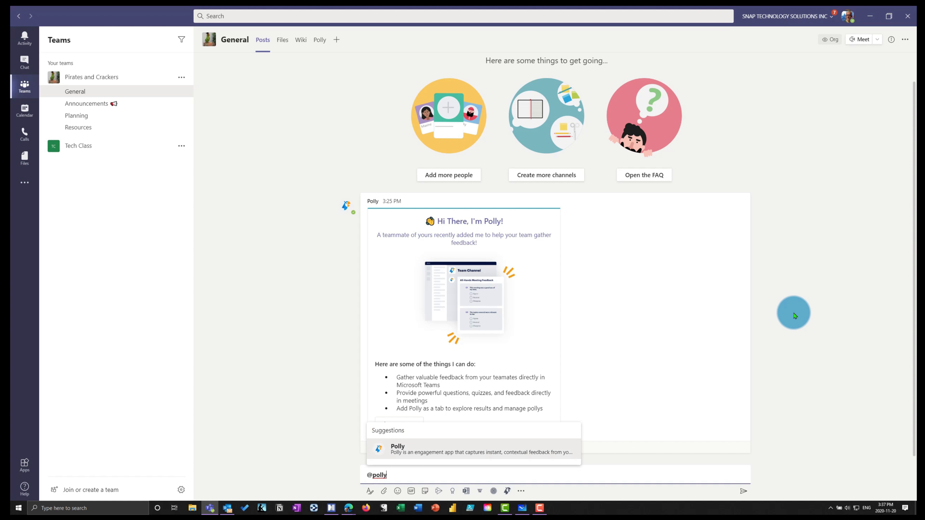
left_click(446, 450)
left_click(395, 458)
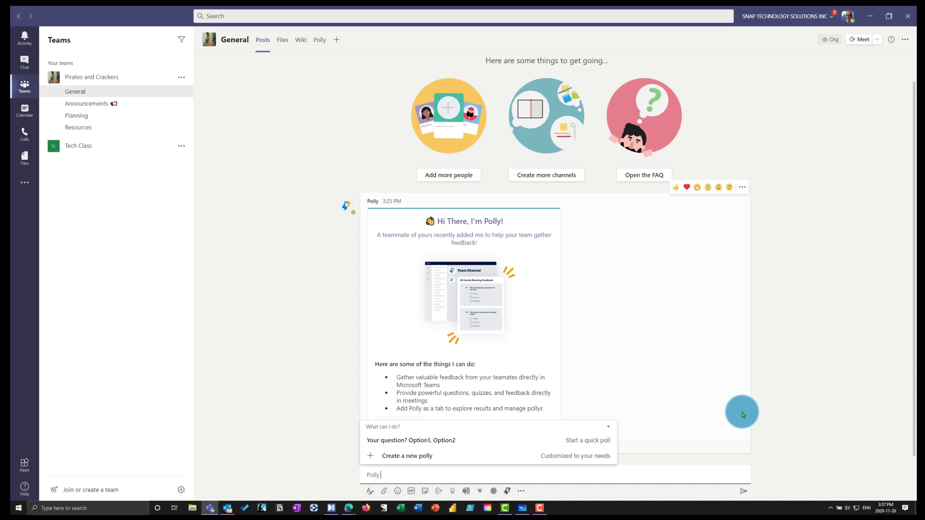
type("id")
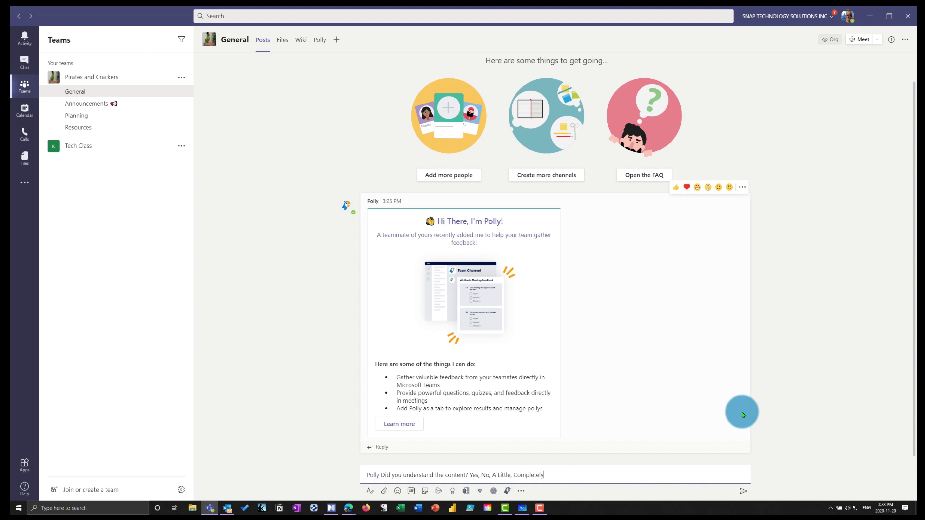
key("Return")
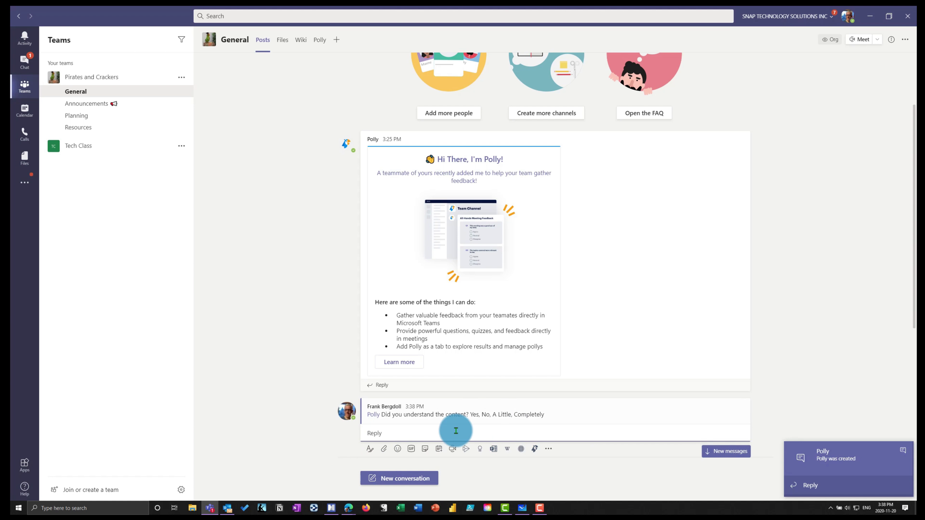
Step: Open the new "Did you understand the content?" poll in General from the Polly chat and vote Yes
left_click(821, 453)
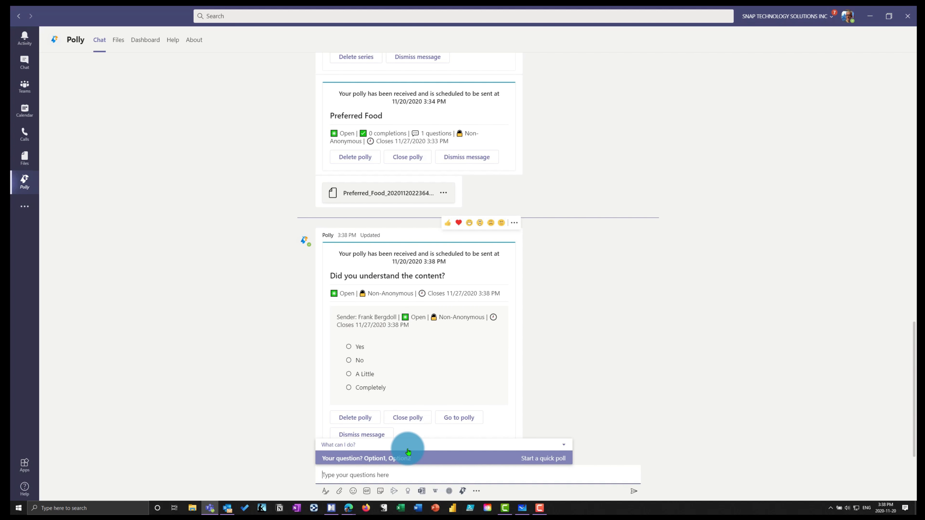
left_click(464, 420)
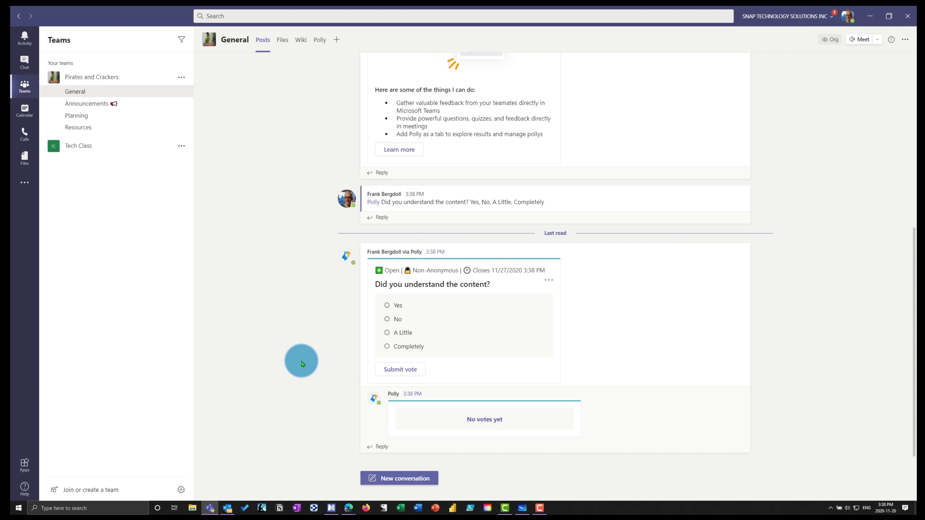
left_click(390, 306)
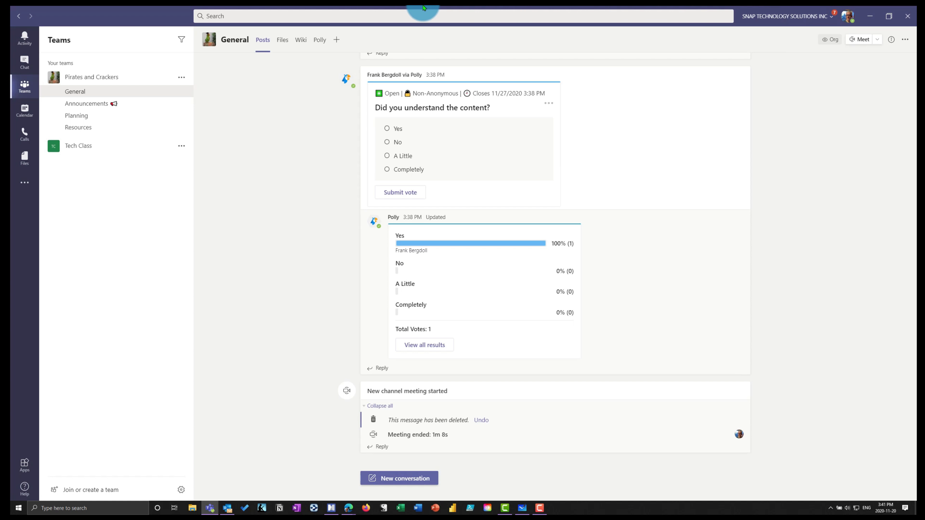
Step: Review the "Did you understand the content?" poll and its additional options in the General channel's Polly overview
left_click(320, 40)
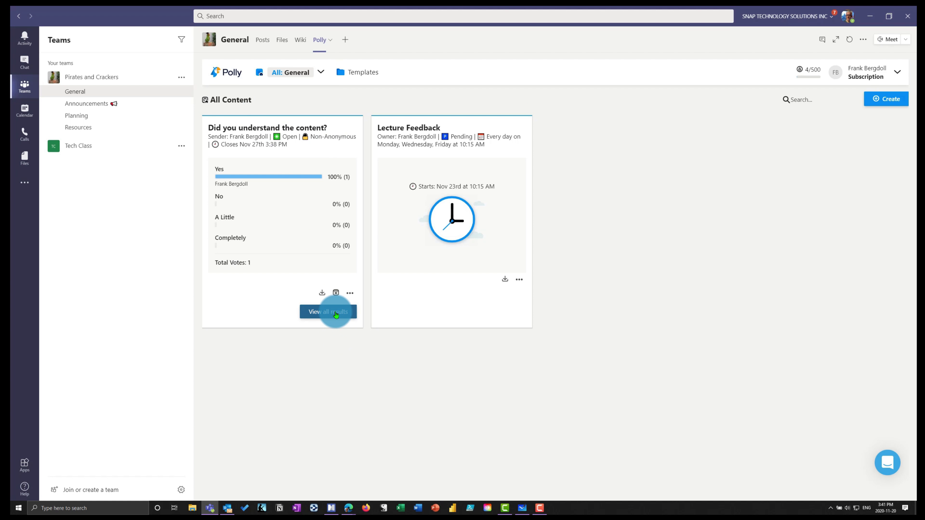
left_click(350, 293)
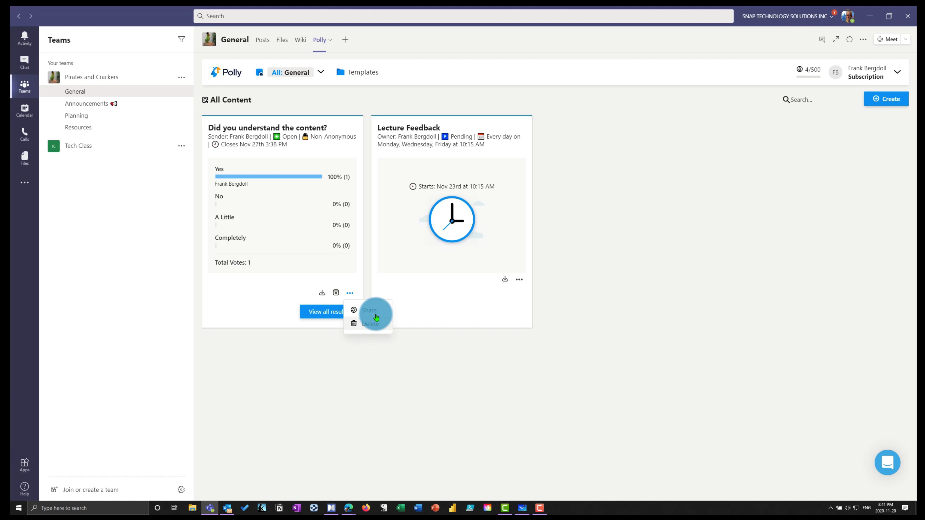
left_click(380, 374)
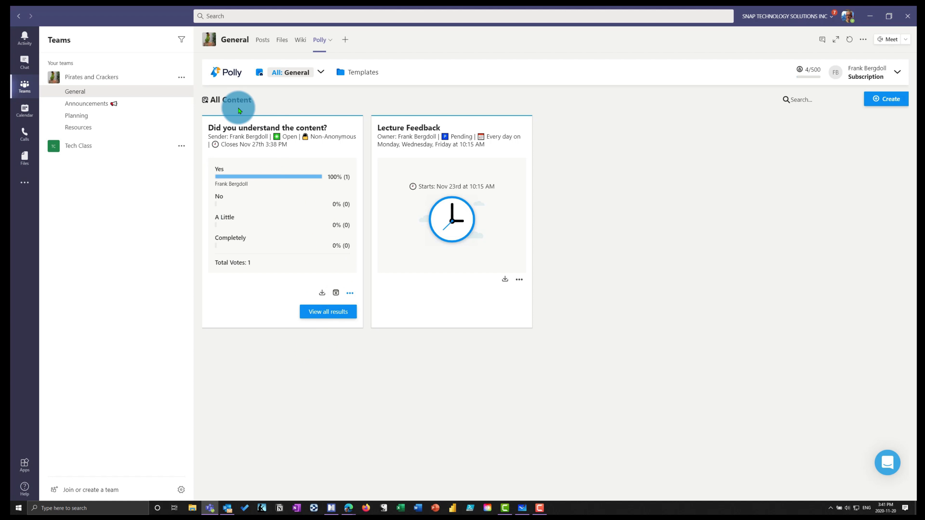
Step: View all results of the quick poll in the General posts and change the submitted vote to A Little
left_click(87, 98)
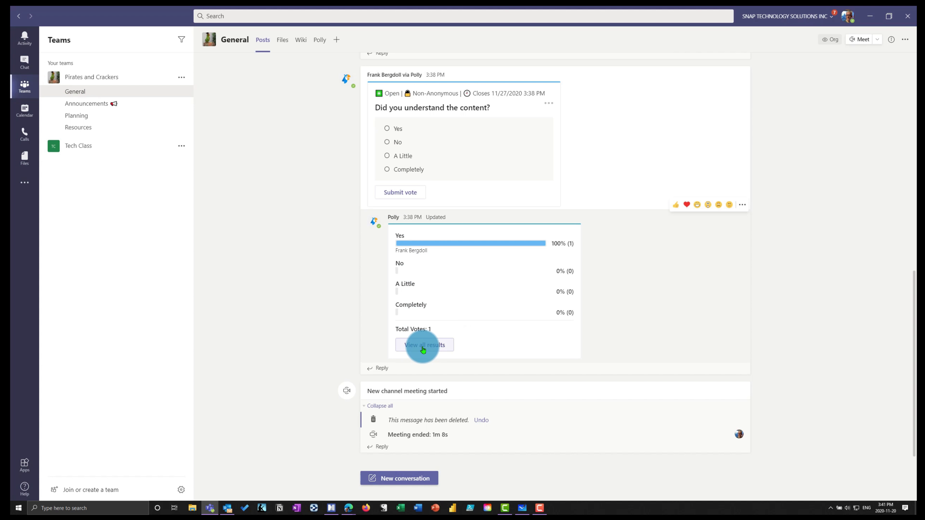
left_click(423, 346)
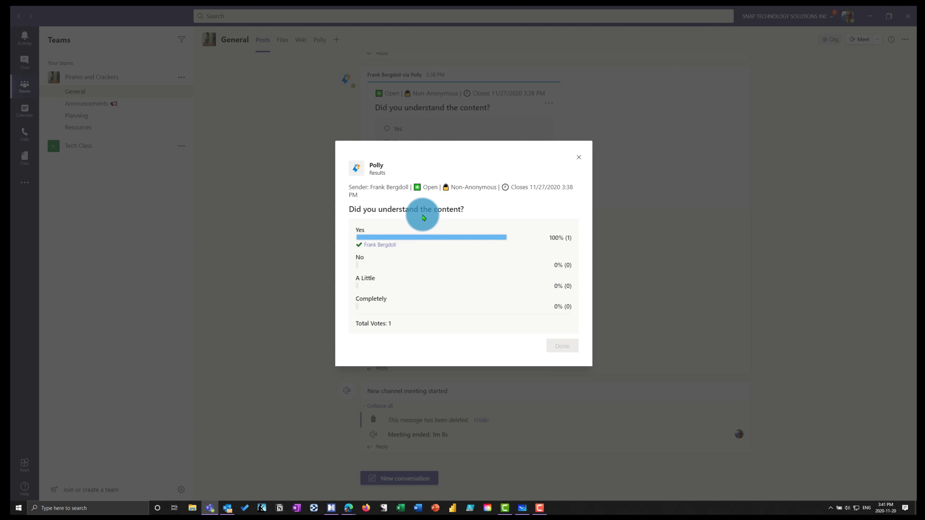
key("Escape")
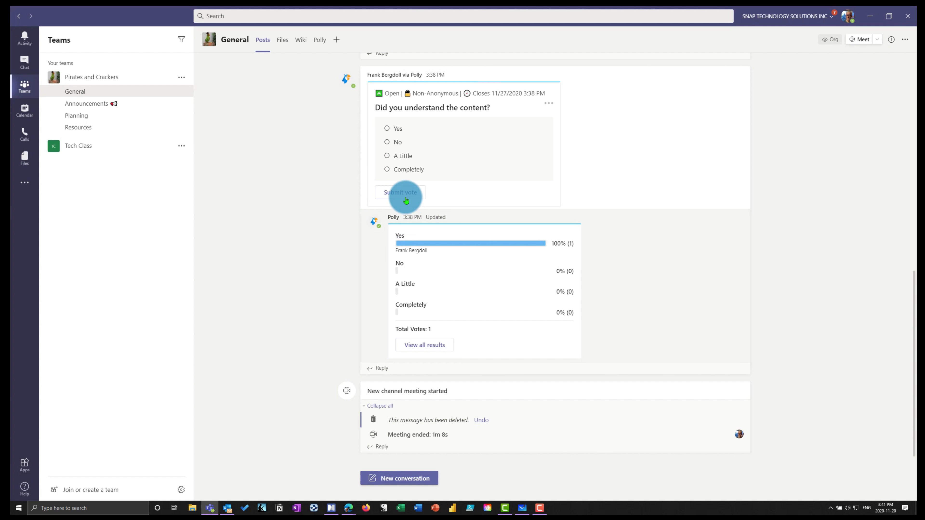
left_click(387, 156)
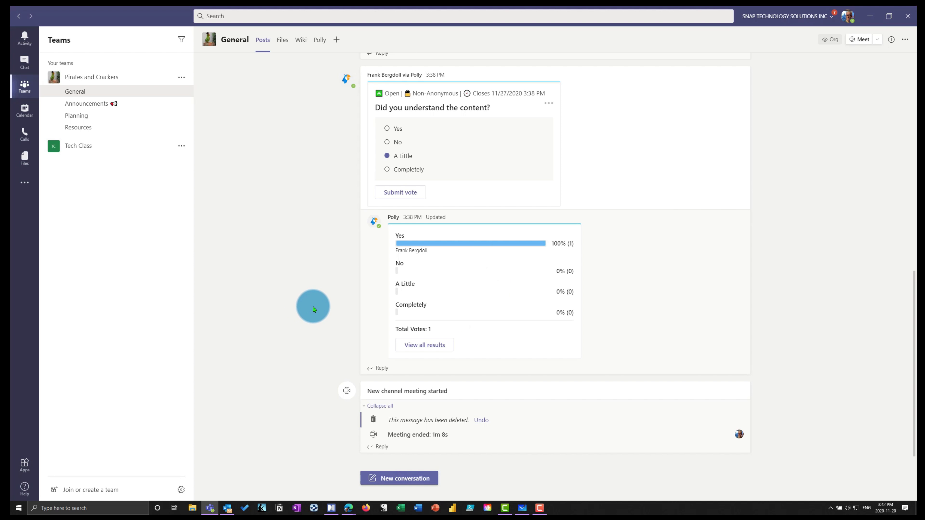
left_click(409, 198)
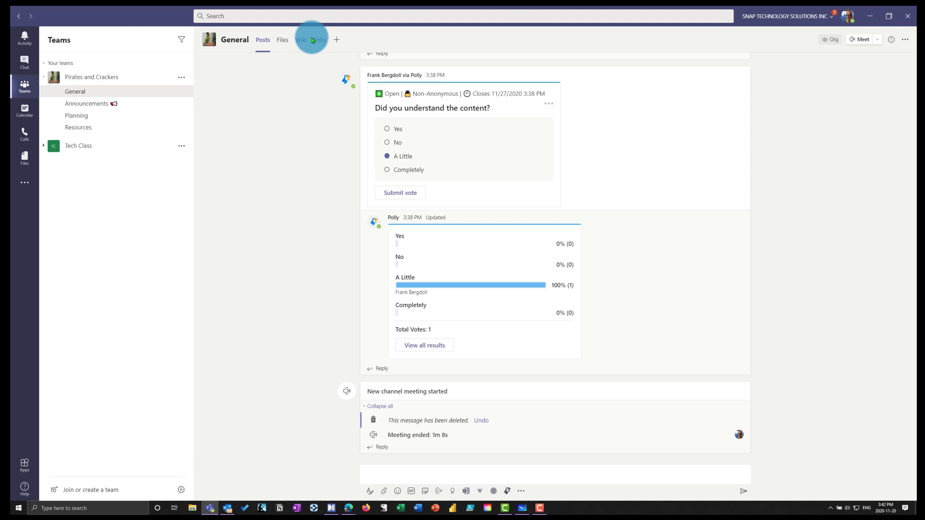
Step: Create a multiple choice polly for General asking "What is your favourite food on a vacation?" with choices Crackers, Bannanas, Bird Seed and Mango
left_click(319, 39)
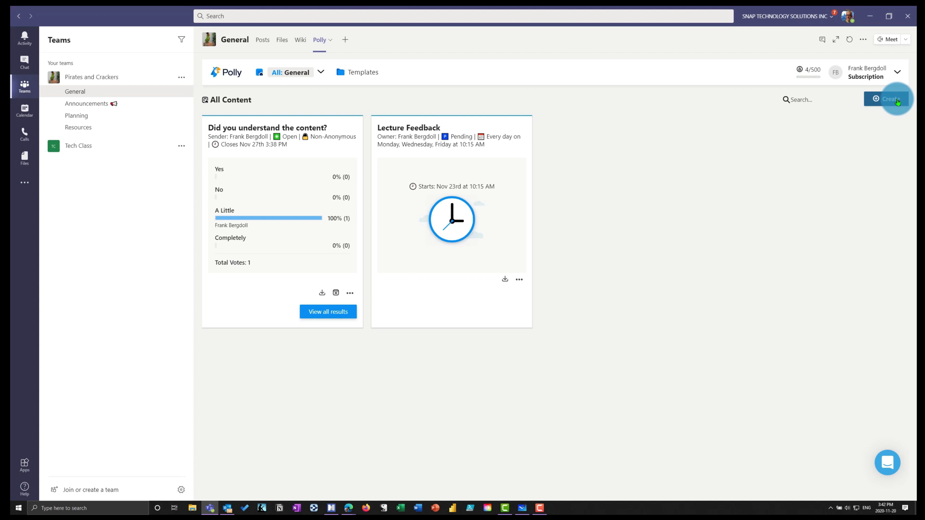
left_click(891, 99)
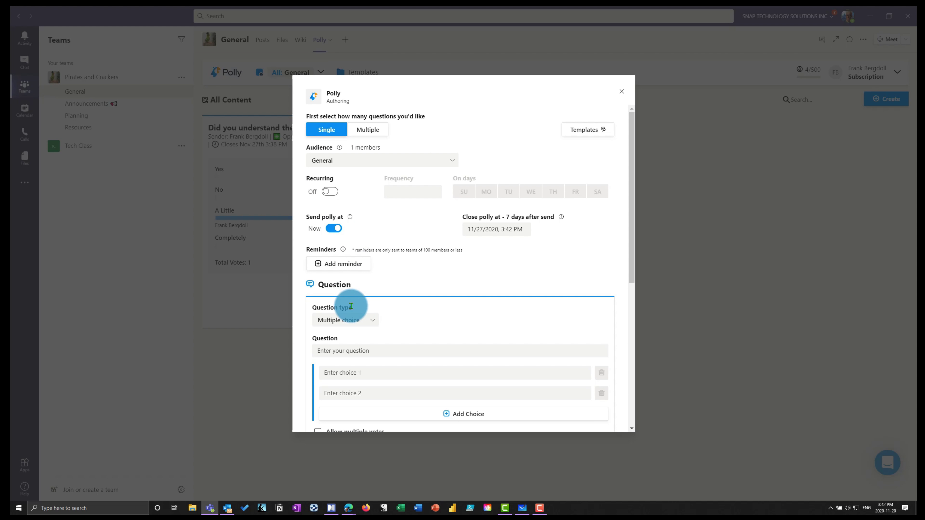
left_click(367, 352)
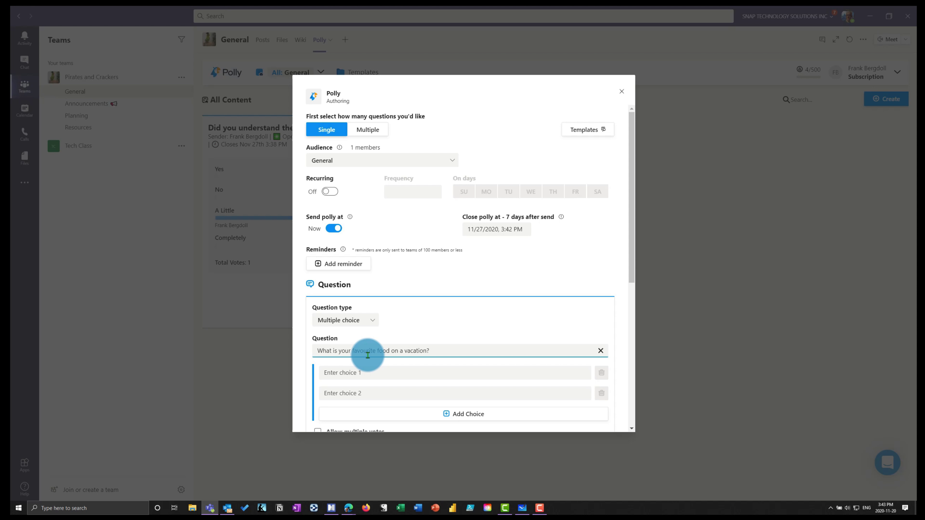
left_click(372, 373)
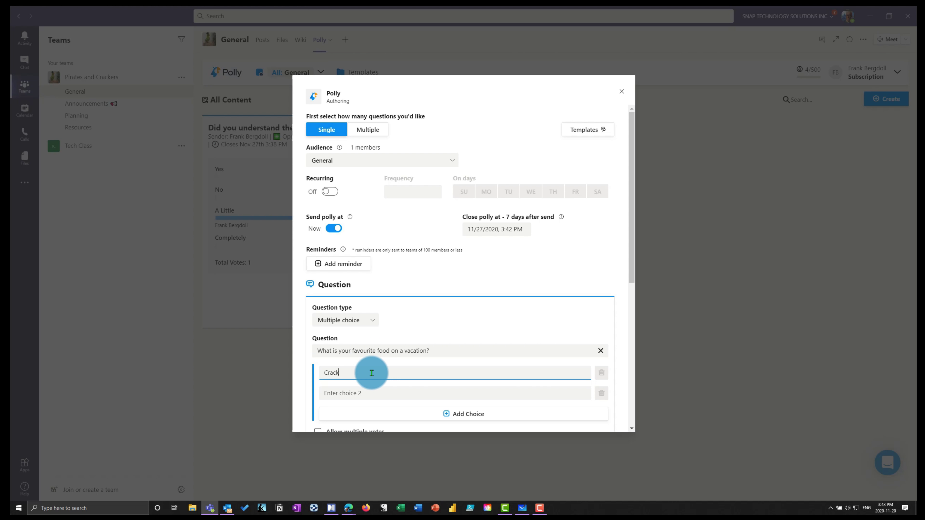
key("Tab")
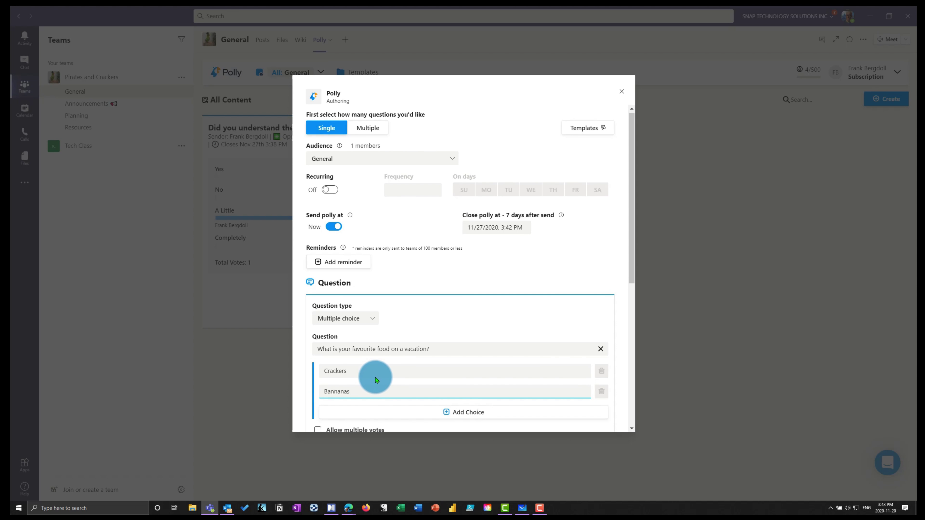
scroll(401, 365, "down", 2)
left_click(470, 326)
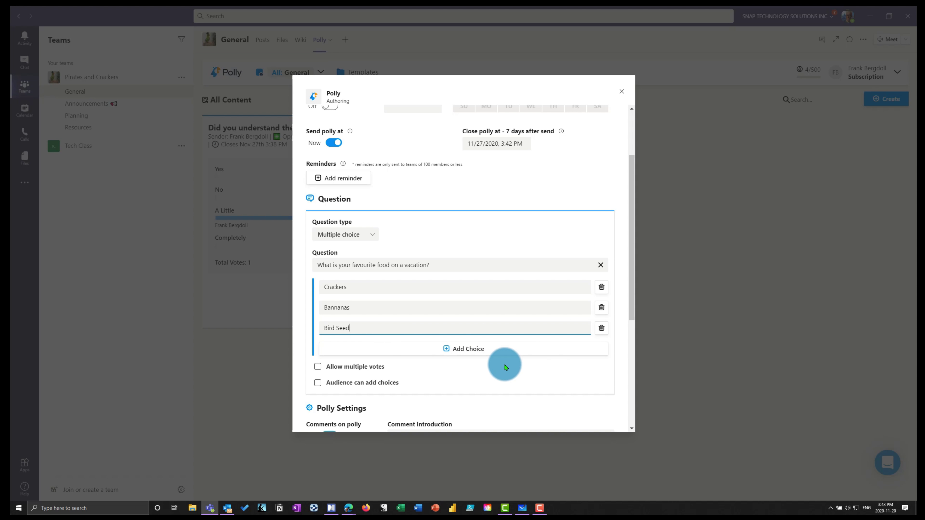
left_click(474, 350)
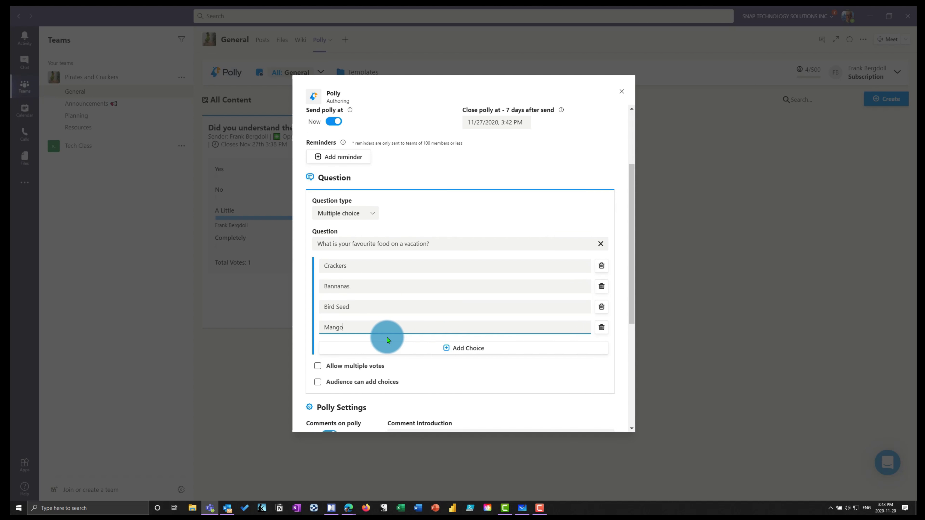
Step: Allow multiple votes and audience-added choices for the vacation food polly, and make its responses anonymous
scroll(386, 330, "down", 3)
left_click(319, 302)
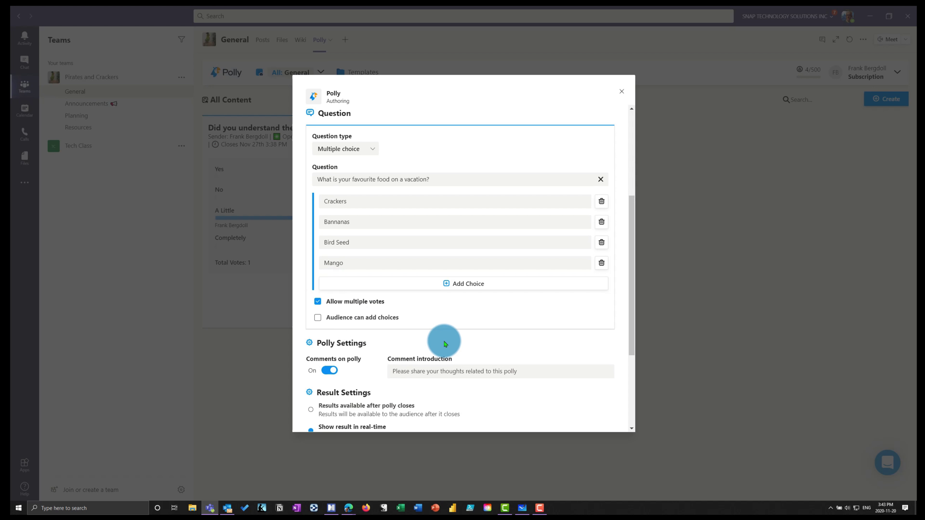
left_click(318, 318)
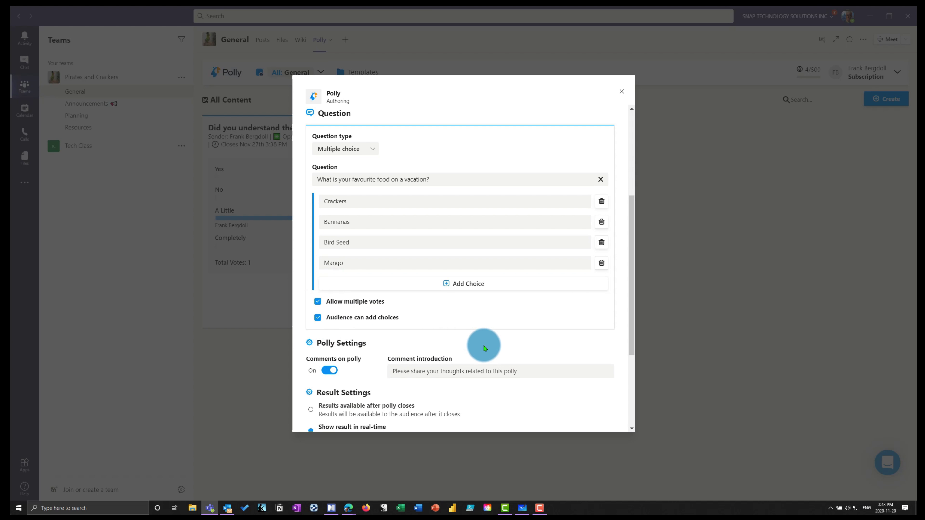
scroll(530, 338, "down", 3)
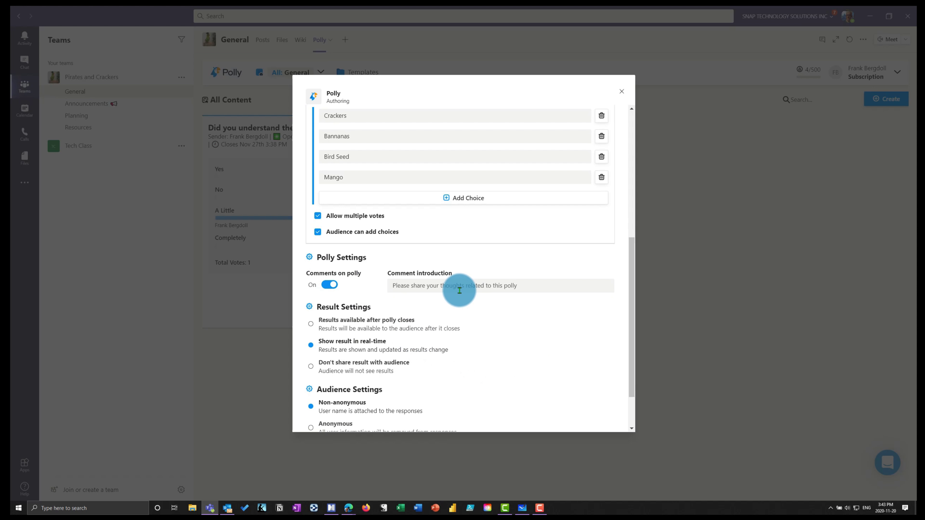
scroll(452, 308, "down", 1)
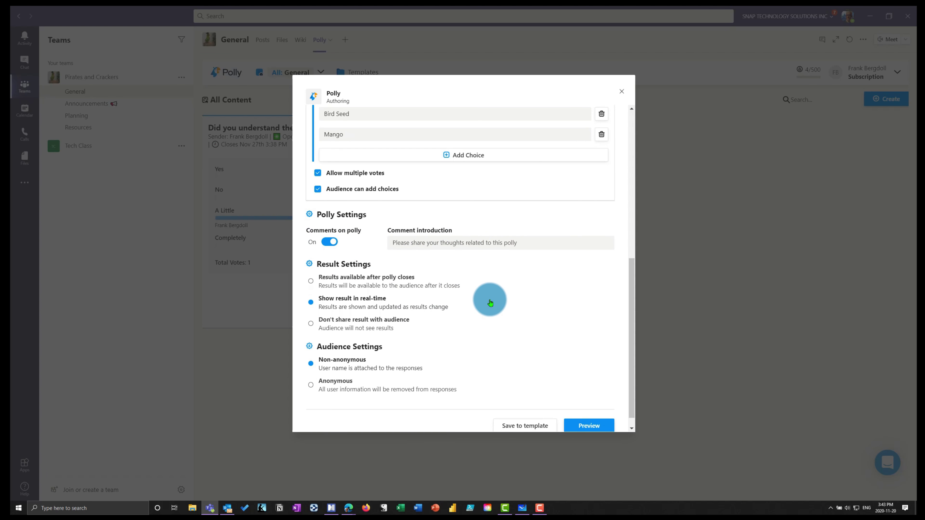
left_click(310, 386)
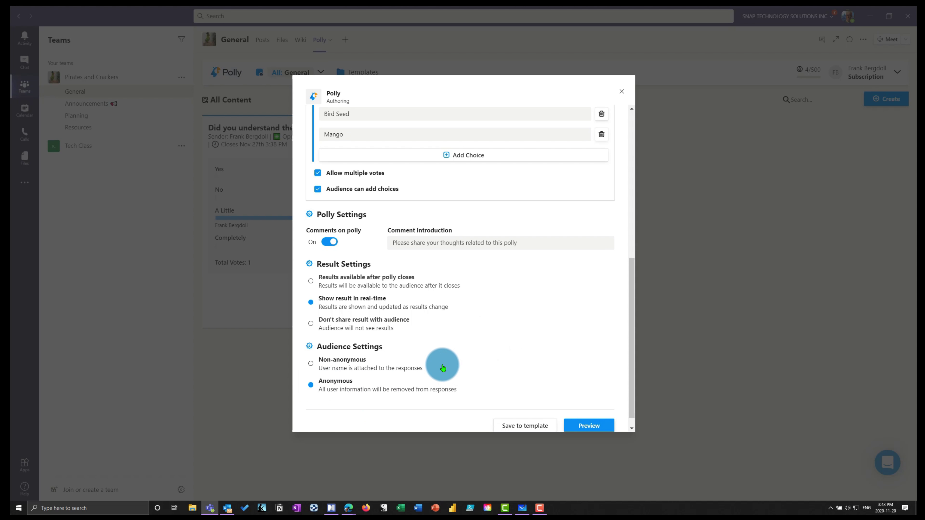
Step: Preview and send the vacation food polly, and check it in the General posts and the Polly overview
left_click(586, 425)
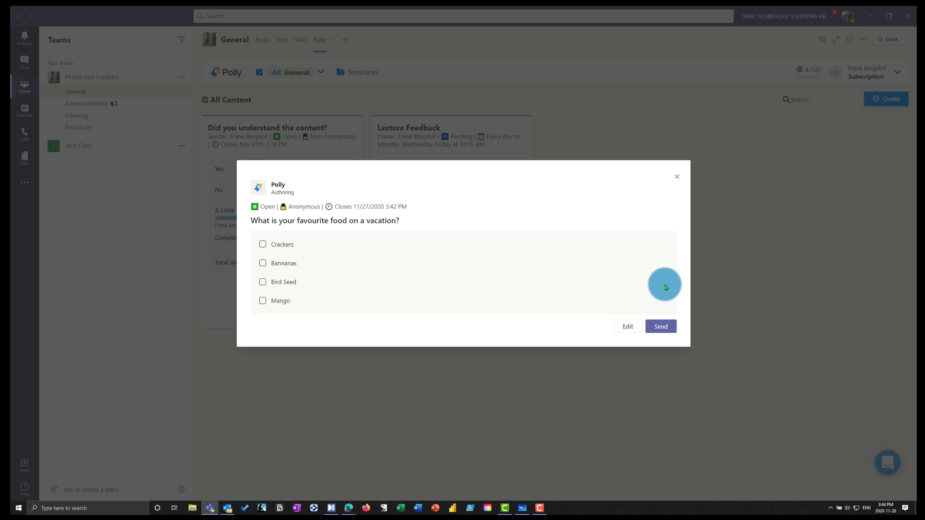
left_click(661, 326)
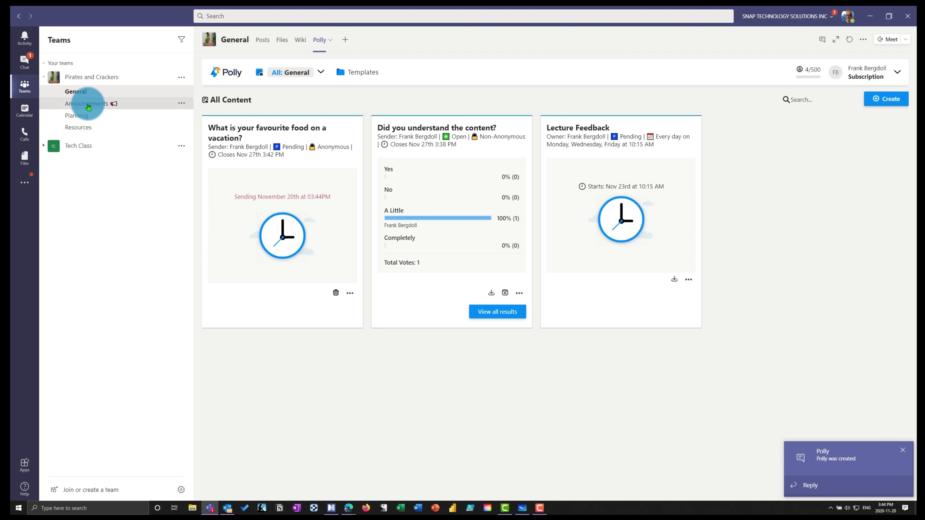
left_click(87, 96)
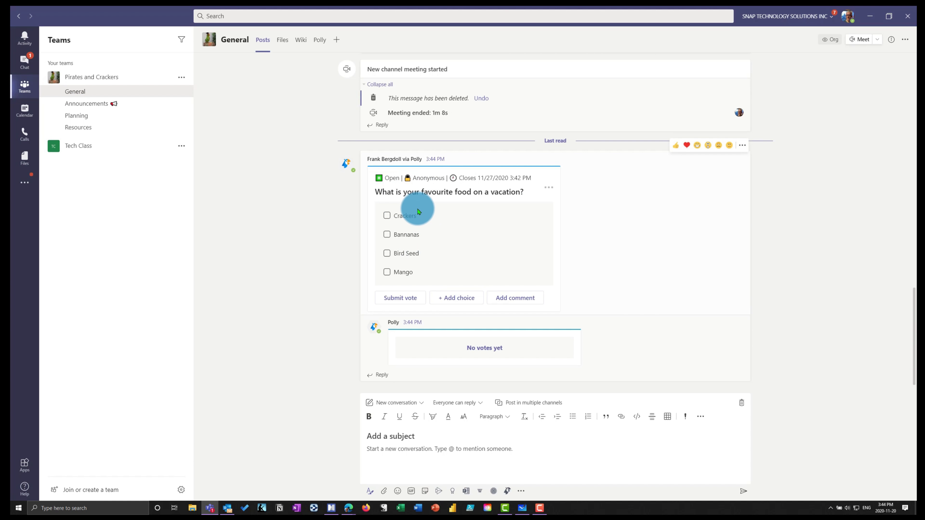
left_click(319, 40)
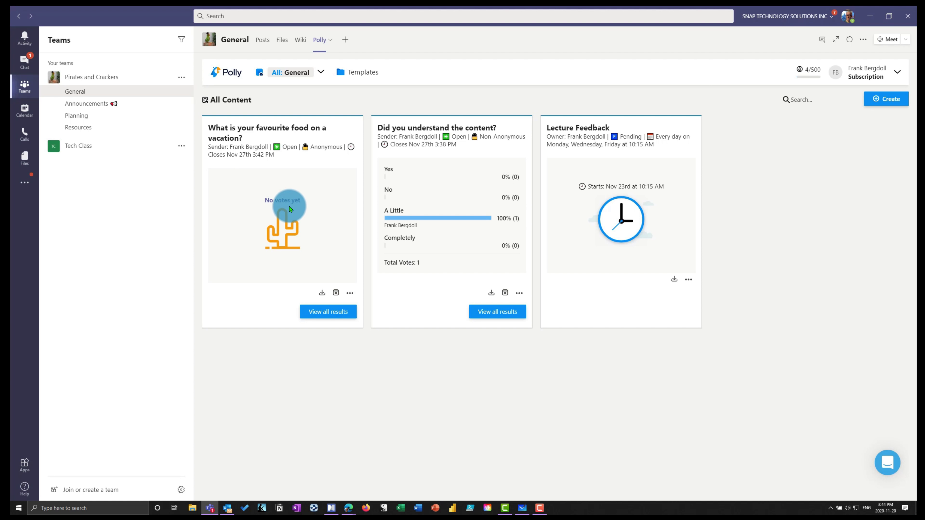
Step: Submit a vote for Crackers and Mango in the vacation food polly in General, and check its results in the Polly overview
left_click(102, 95)
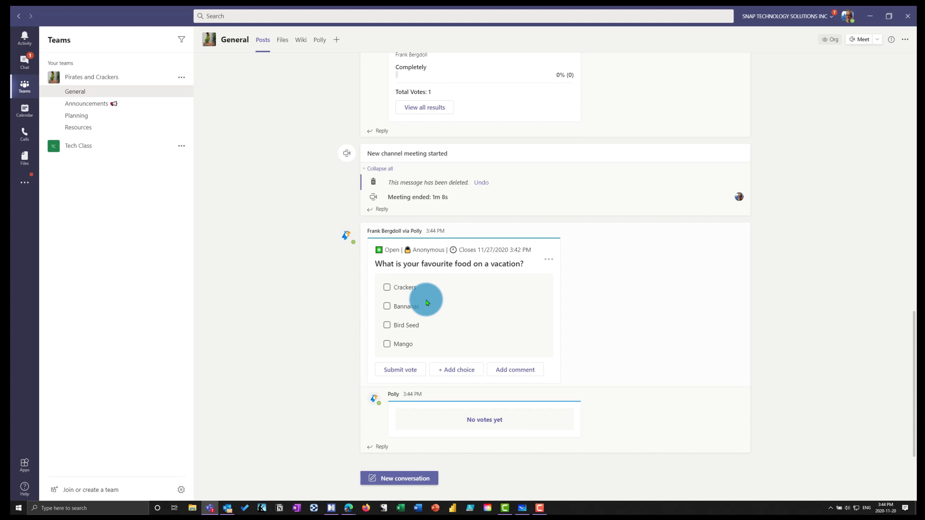
left_click(387, 288)
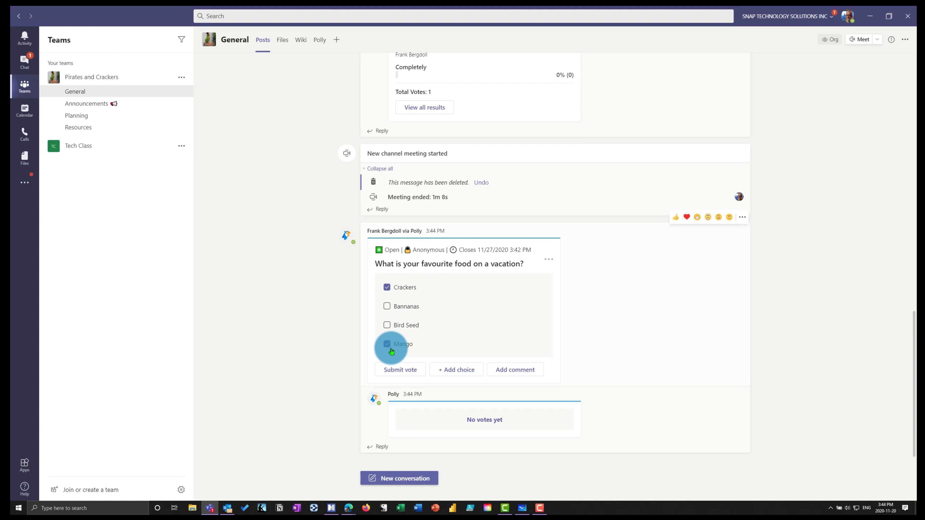
left_click(411, 370)
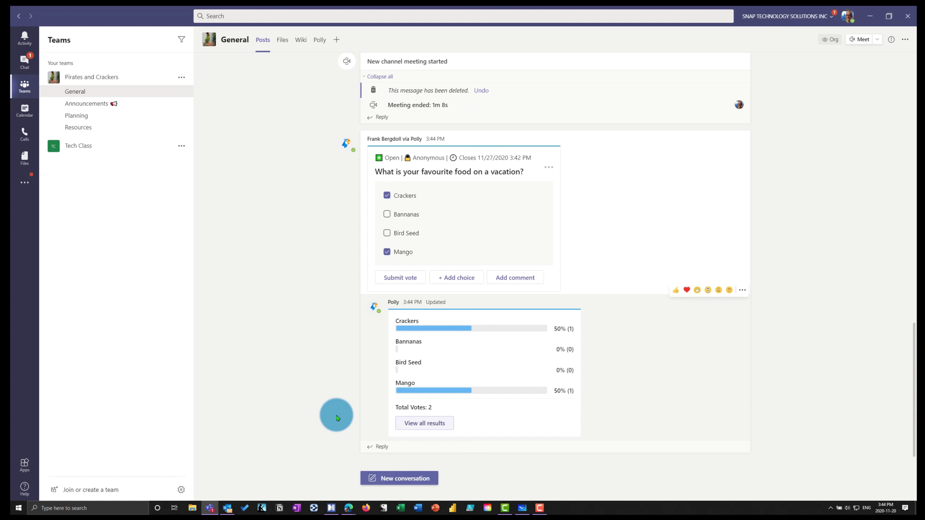
left_click(318, 51)
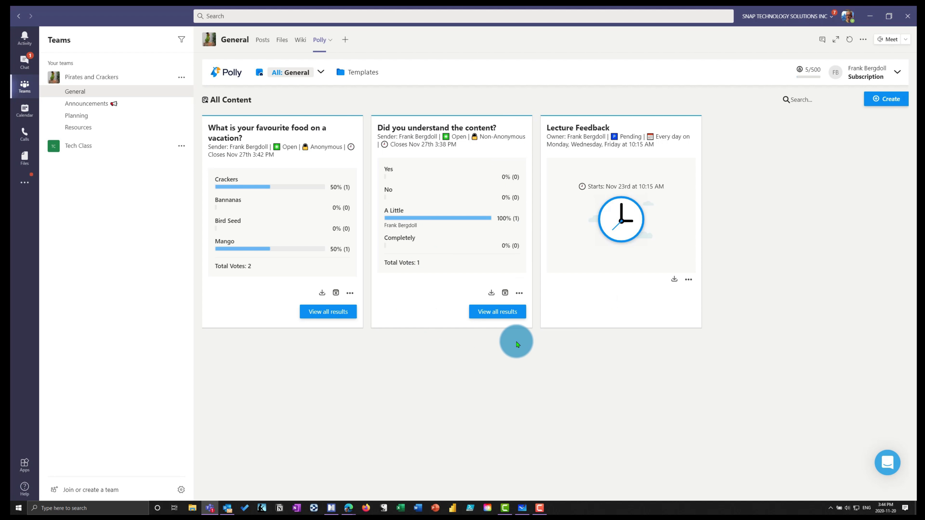
Step: Mention Polly in a new Planning conversation and send a polly there from the Lecture Feedback template
left_click(86, 120)
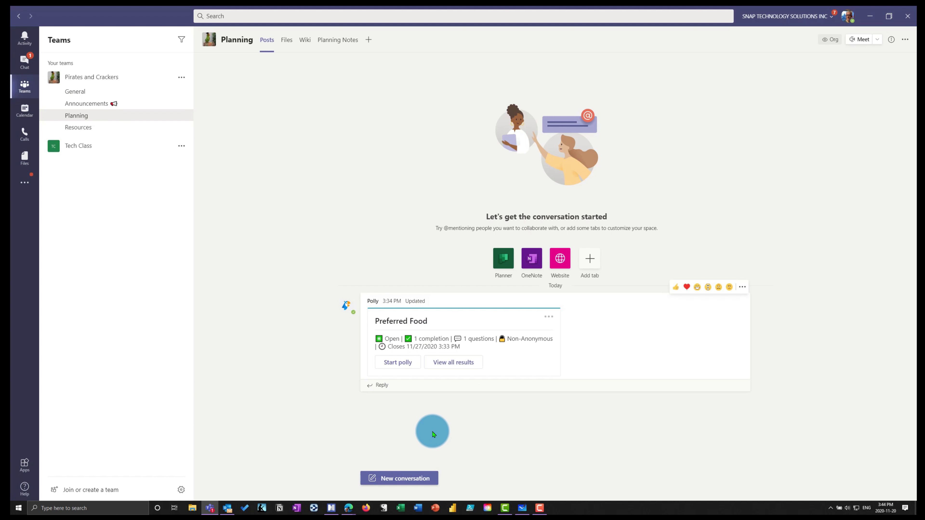
left_click(420, 479)
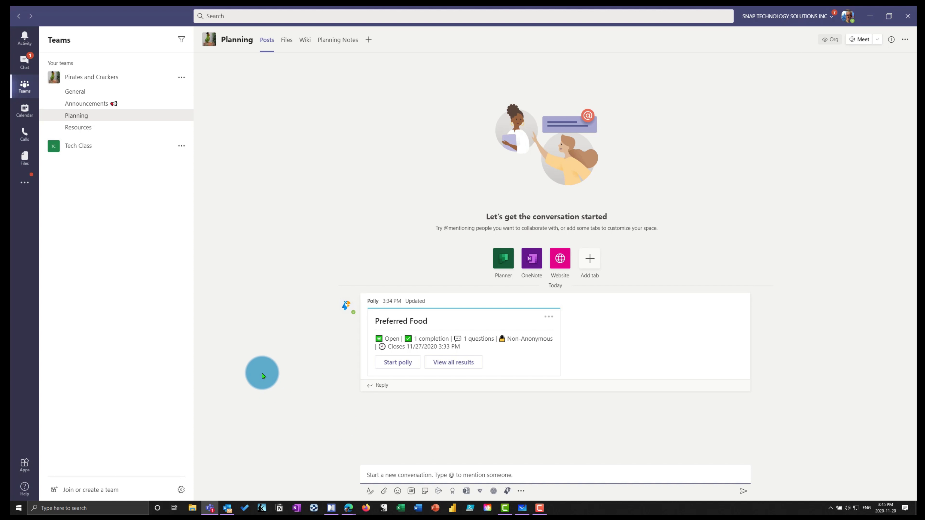
type("@polly")
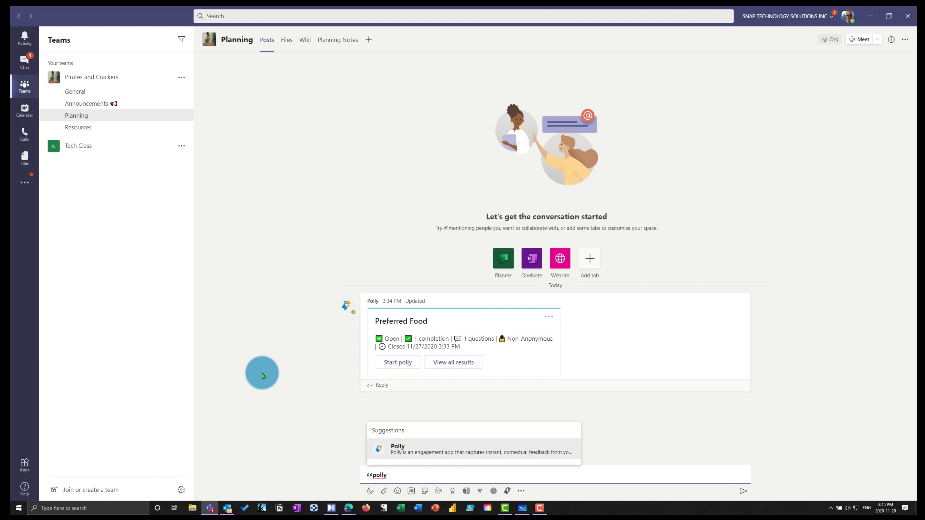
left_click(404, 451)
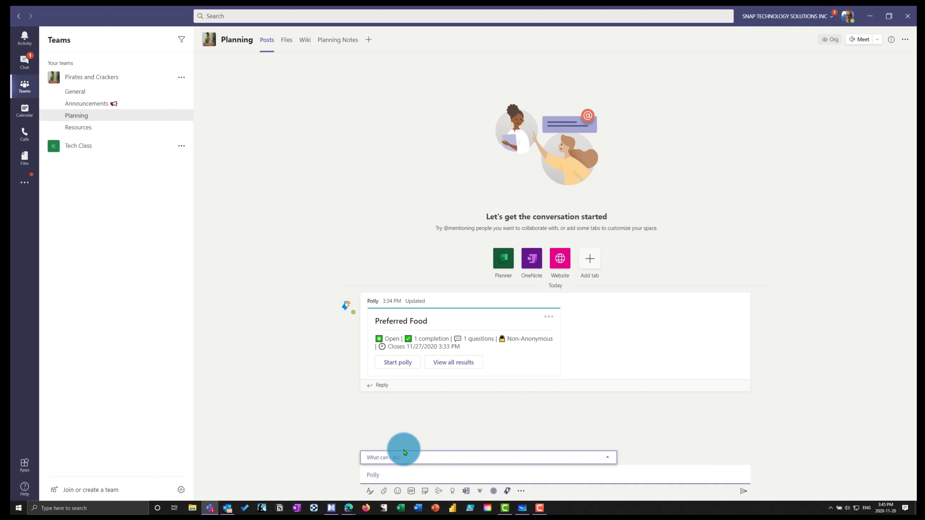
left_click(406, 455)
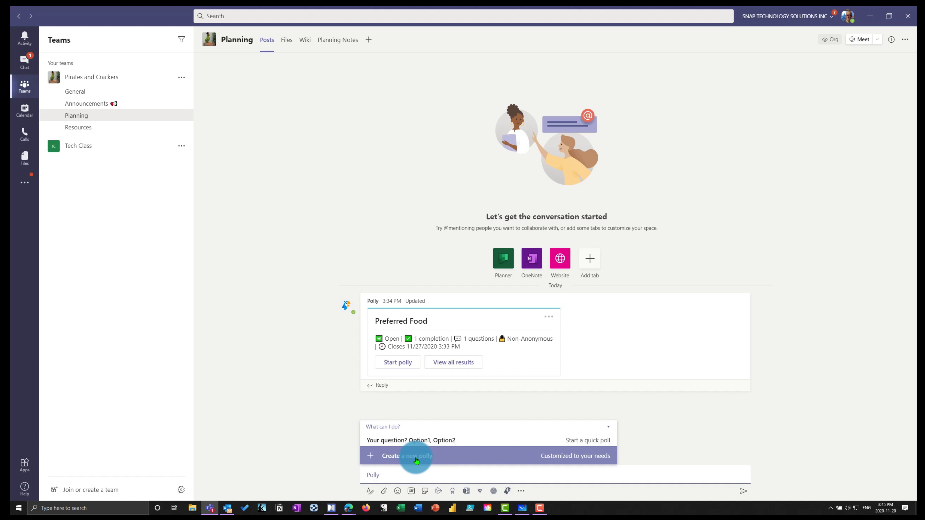
left_click(422, 460)
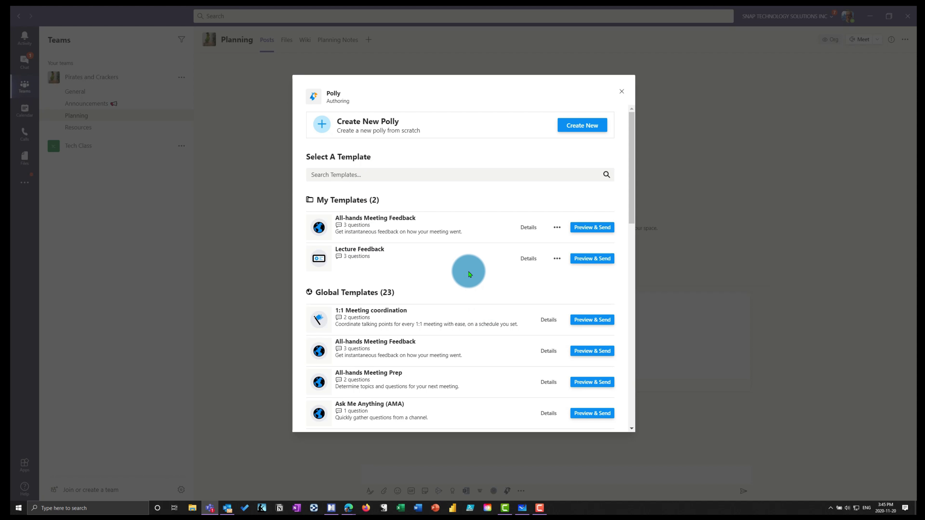
left_click(575, 260)
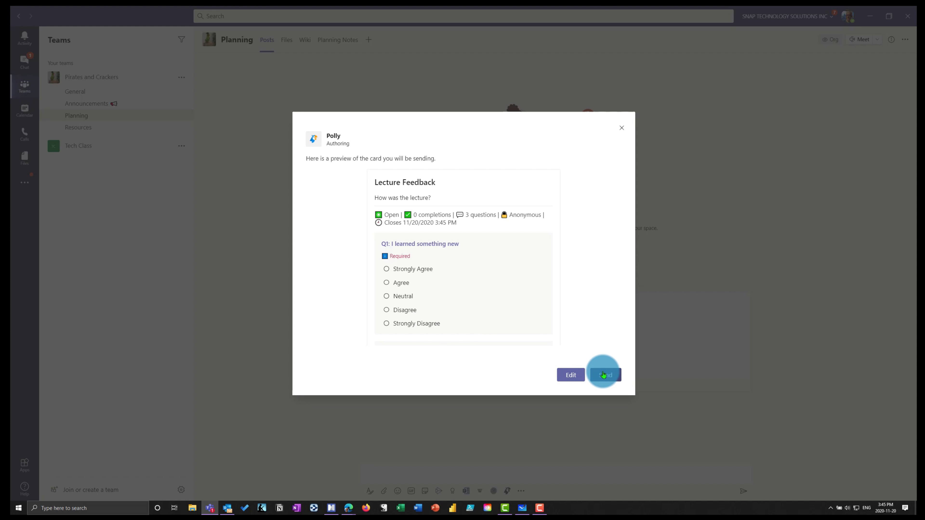
left_click(603, 375)
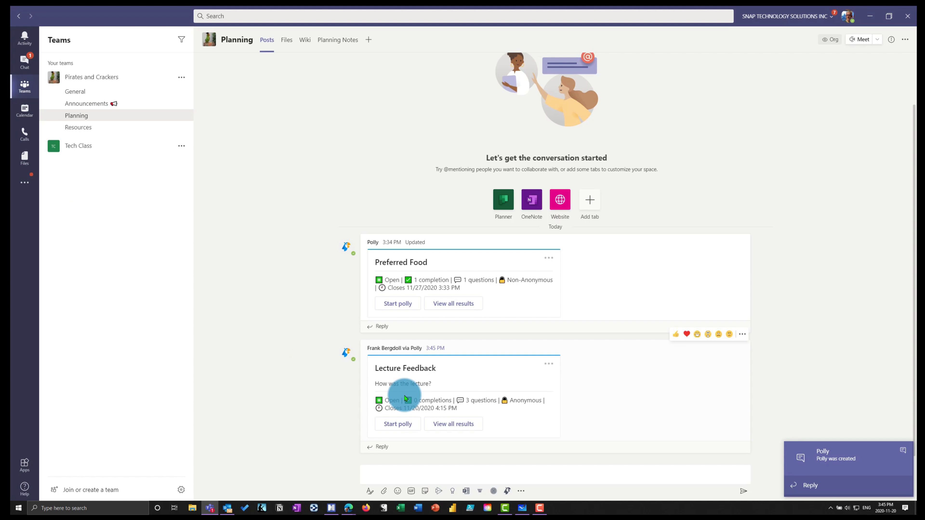
Step: Submit a Lecture Feedback response in Planning with Strongly Agree, the topic answer "hello" and a relevance rating of 2
left_click(401, 423)
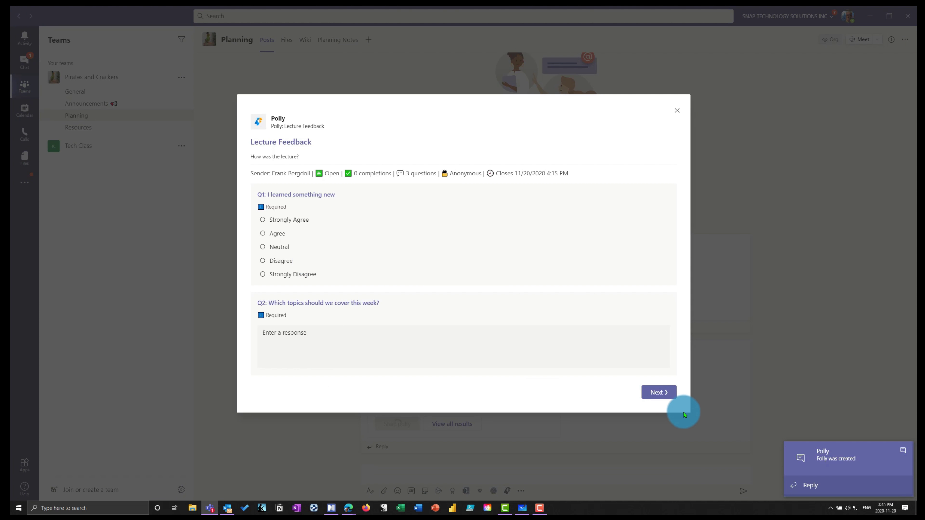
left_click(263, 219)
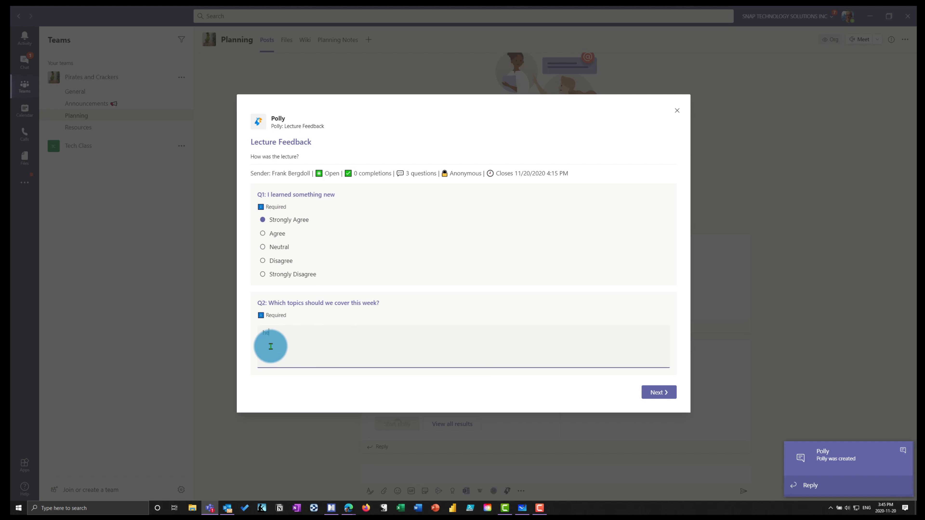
left_click(659, 393)
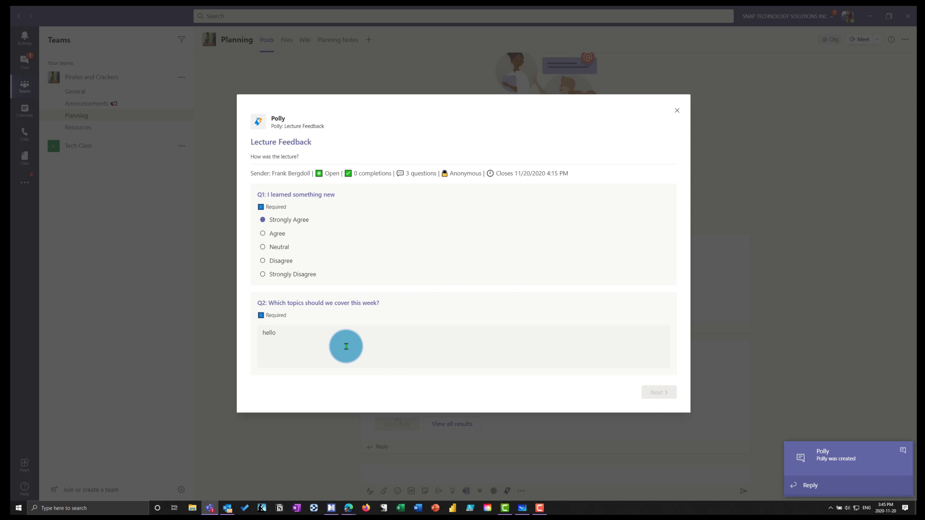
left_click(381, 299)
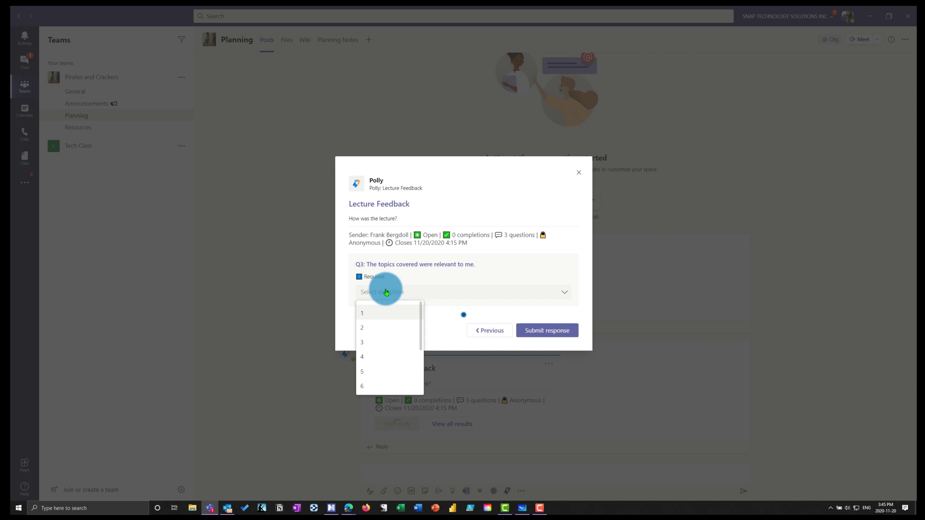
left_click(381, 328)
left_click(543, 330)
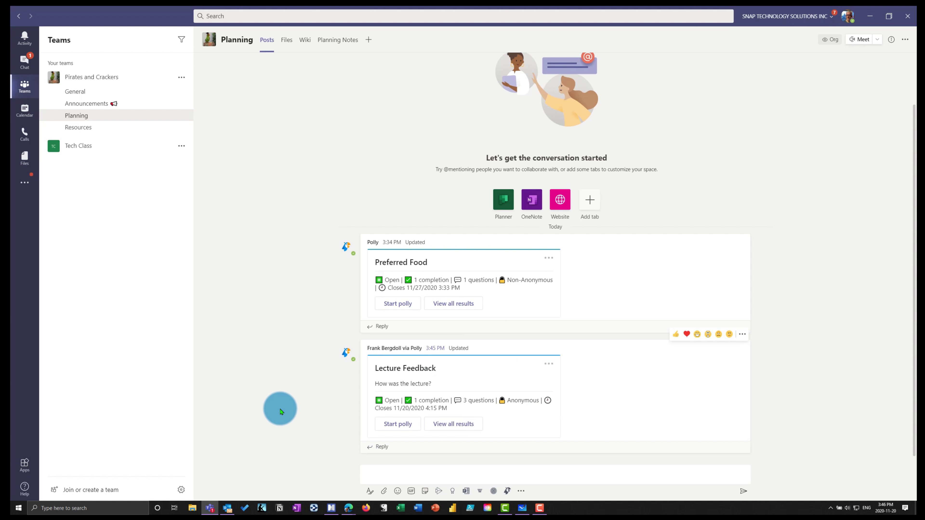
Step: View the Lecture Feedback results in Planning for the first two questions
left_click(453, 424)
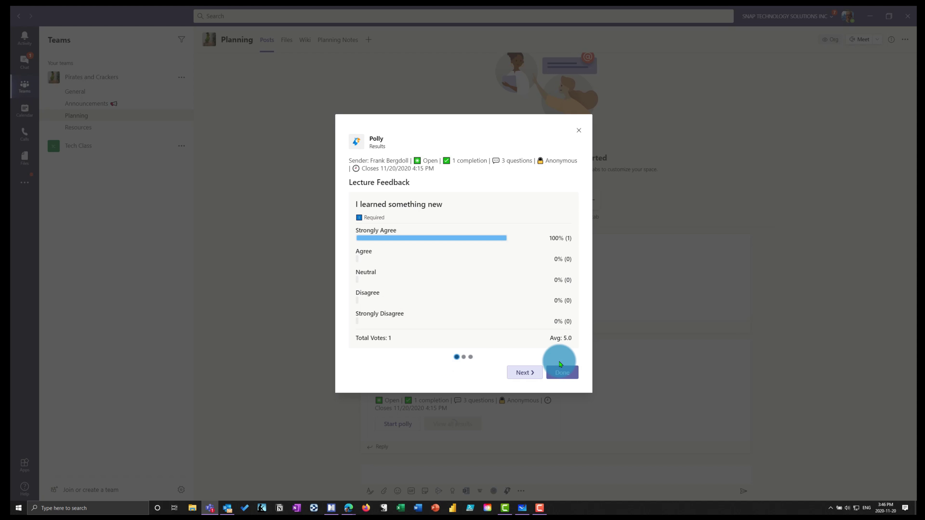
left_click(533, 376)
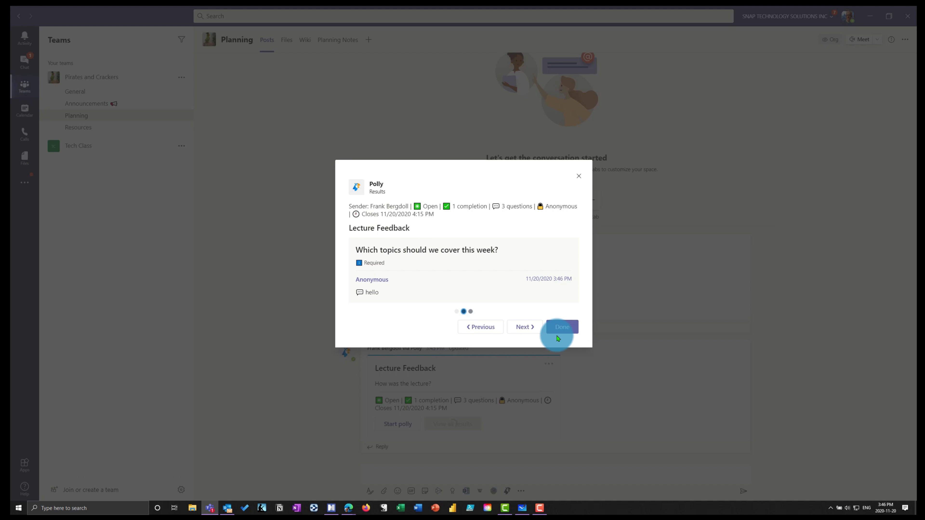
key("Escape")
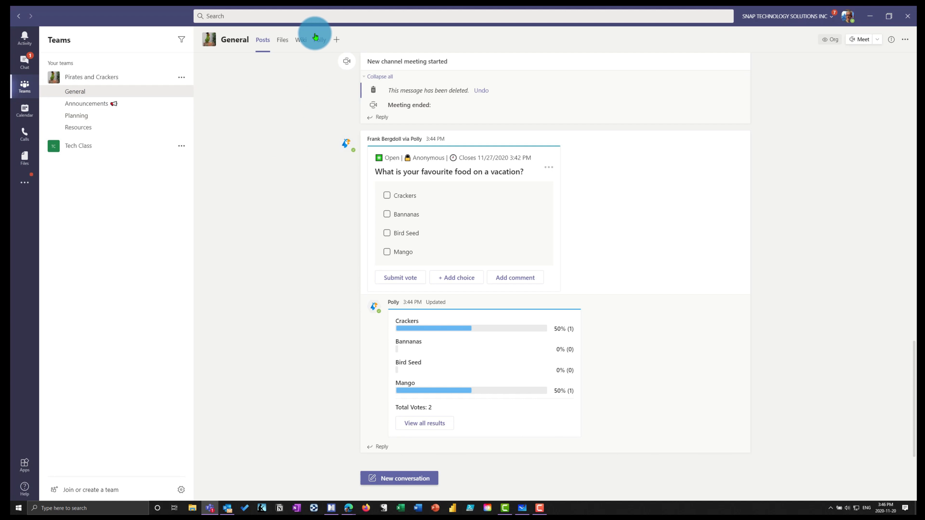
Step: Check the General channel's Polly overview and its saved templates
left_click(316, 40)
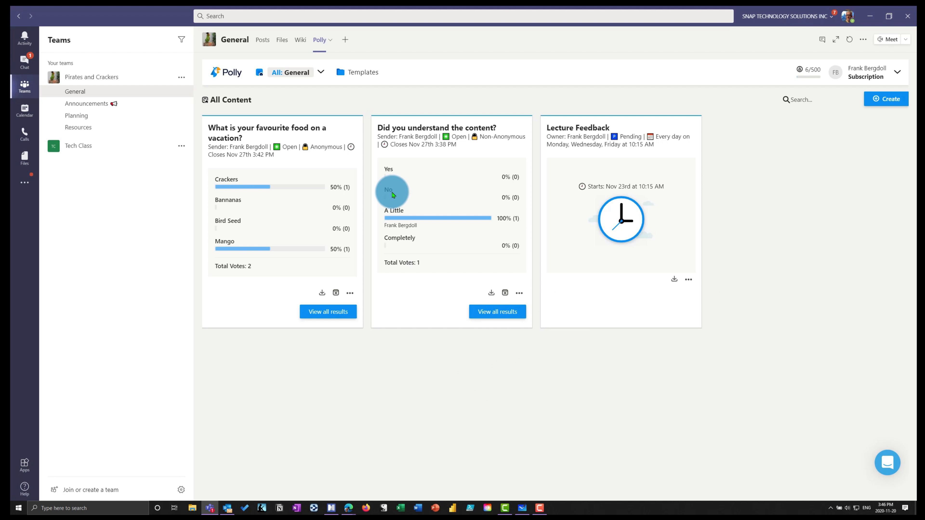
left_click(346, 73)
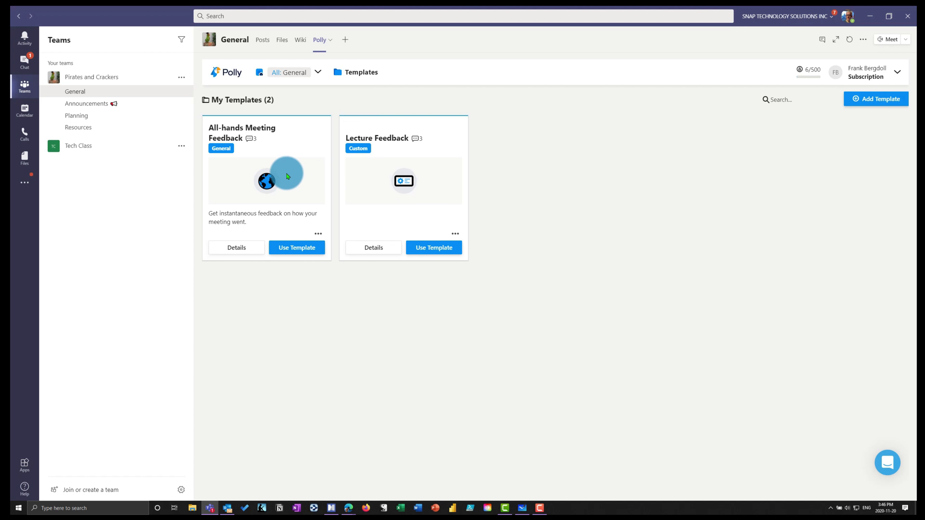
left_click(291, 73)
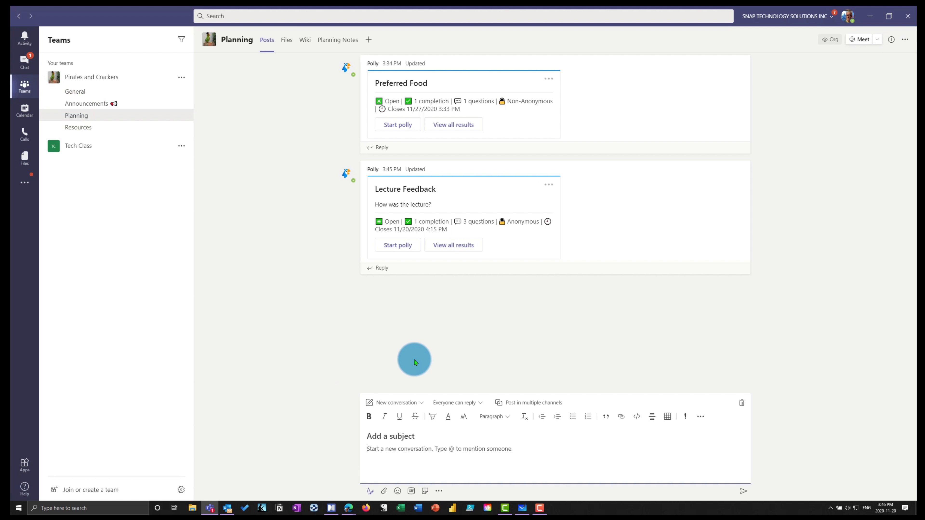
Step: Review the results of all three Lecture Feedback questions in Planning, and look at that polly's management options
left_click(465, 246)
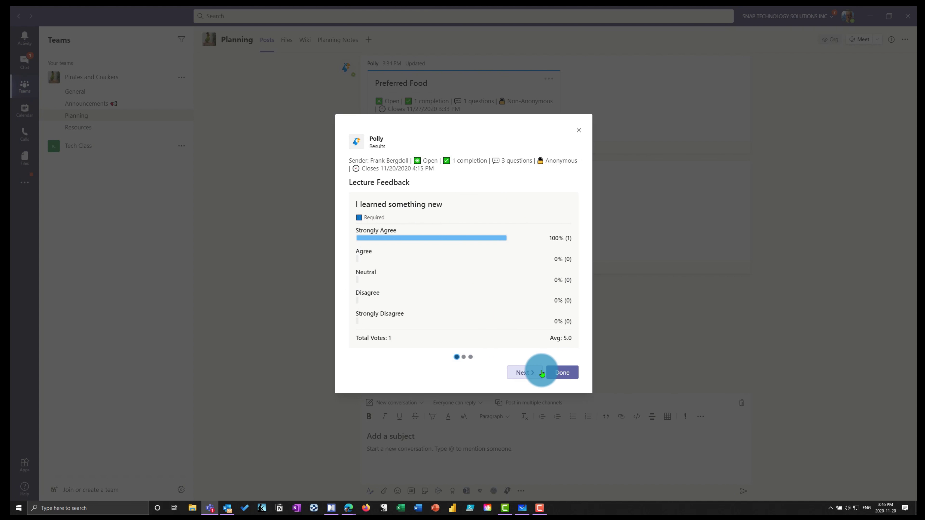
left_click(531, 373)
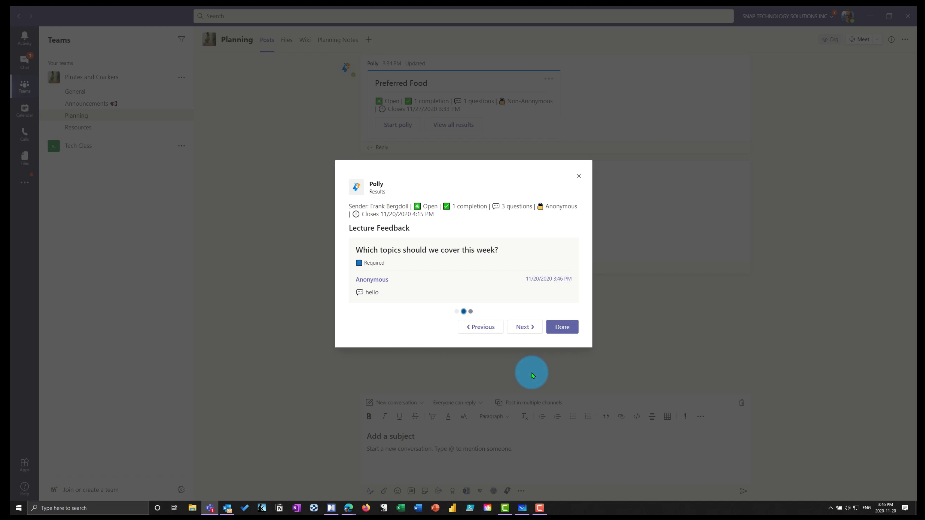
left_click(518, 331)
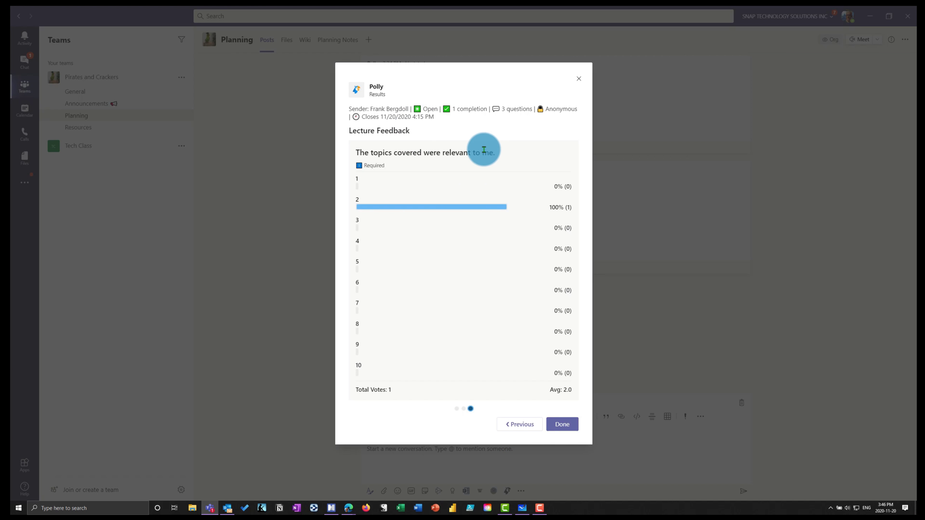
left_click(563, 427)
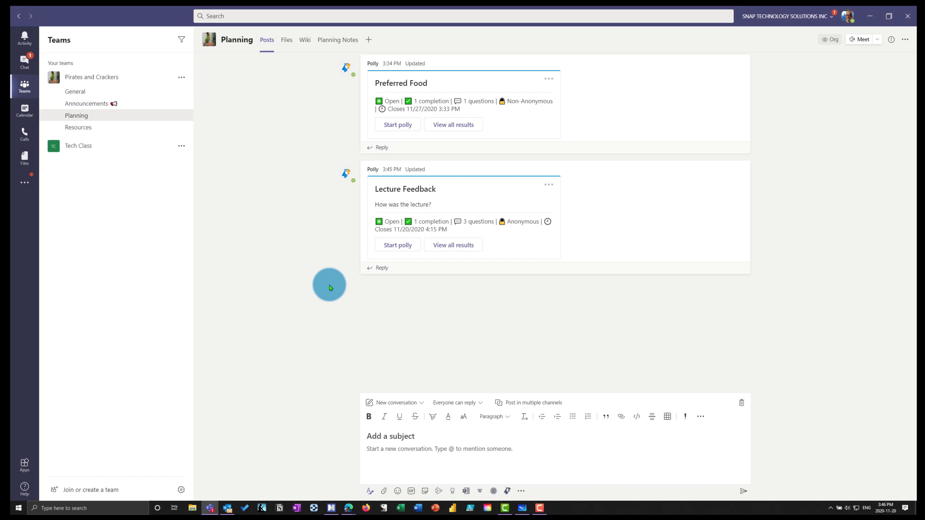
left_click(548, 187)
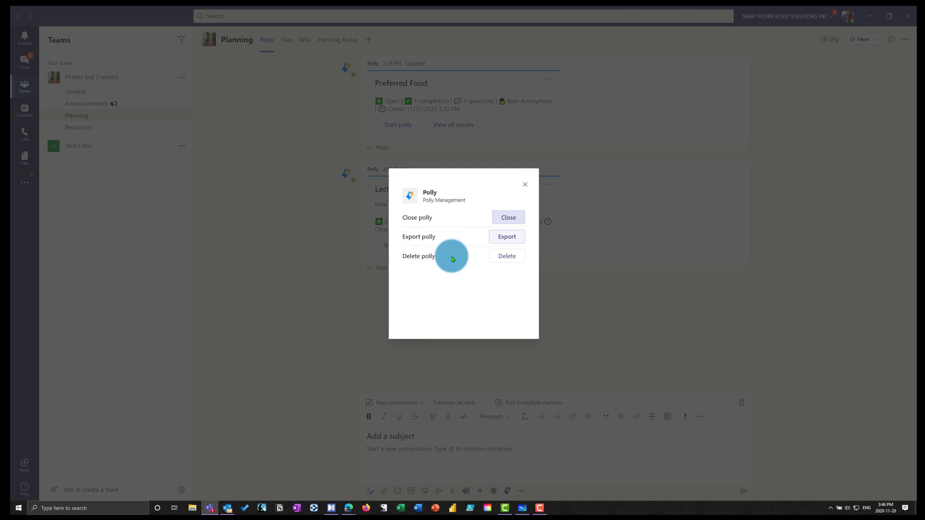
left_click(526, 184)
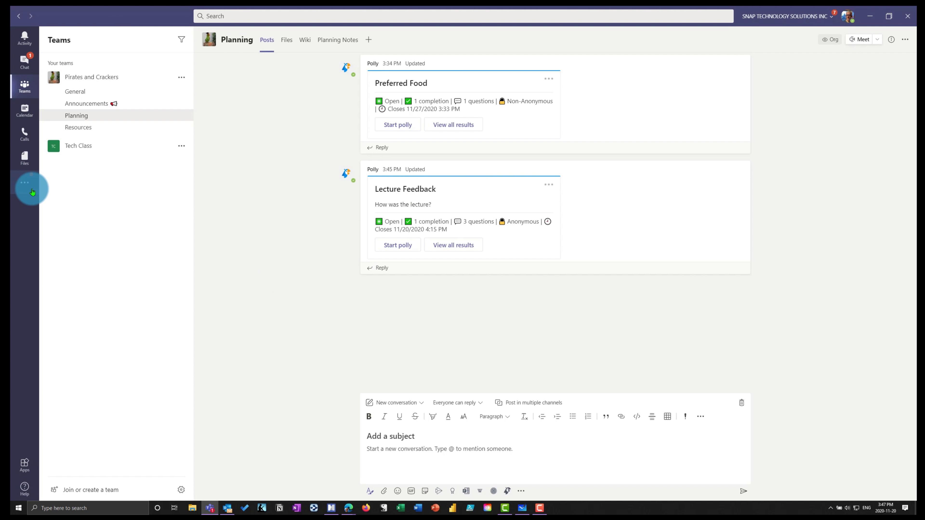
Step: Open the personal Polly app and look through its chat history of sent pollys and its shared files
left_click(31, 181)
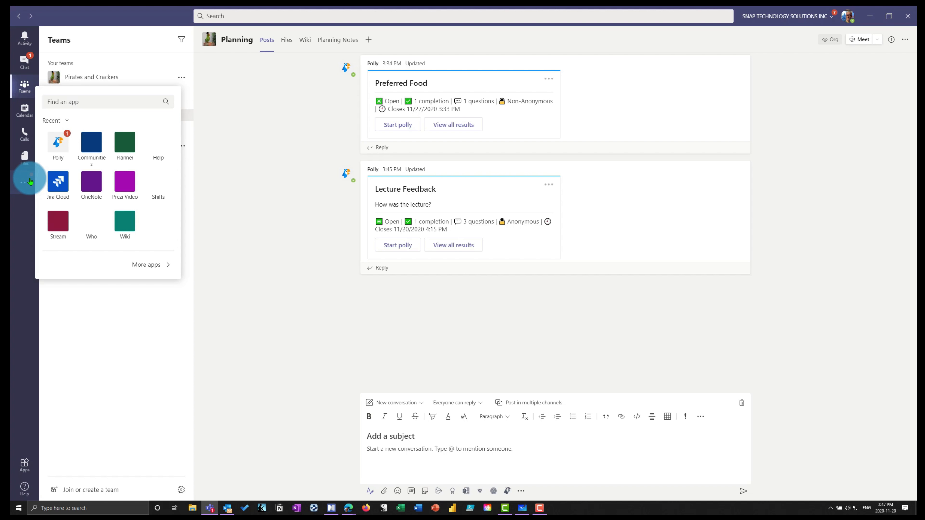
left_click(65, 142)
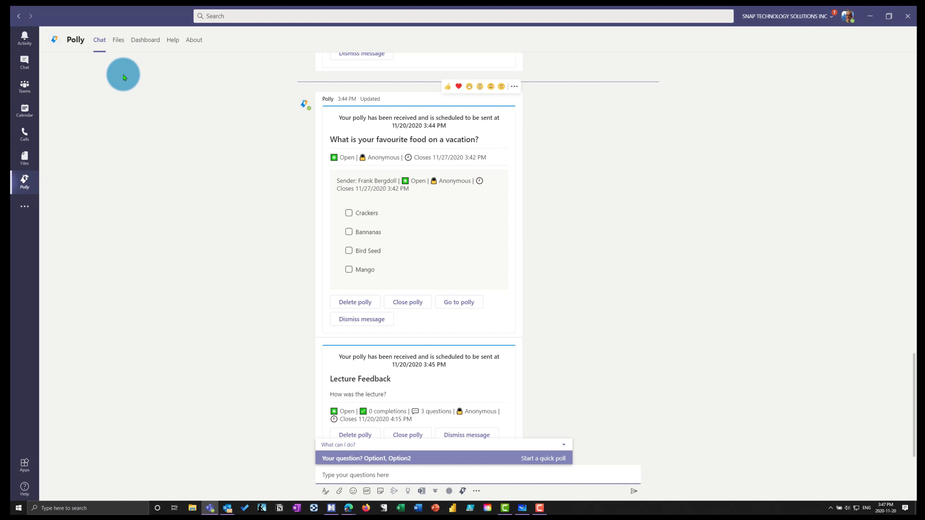
scroll(347, 198, "up", 15)
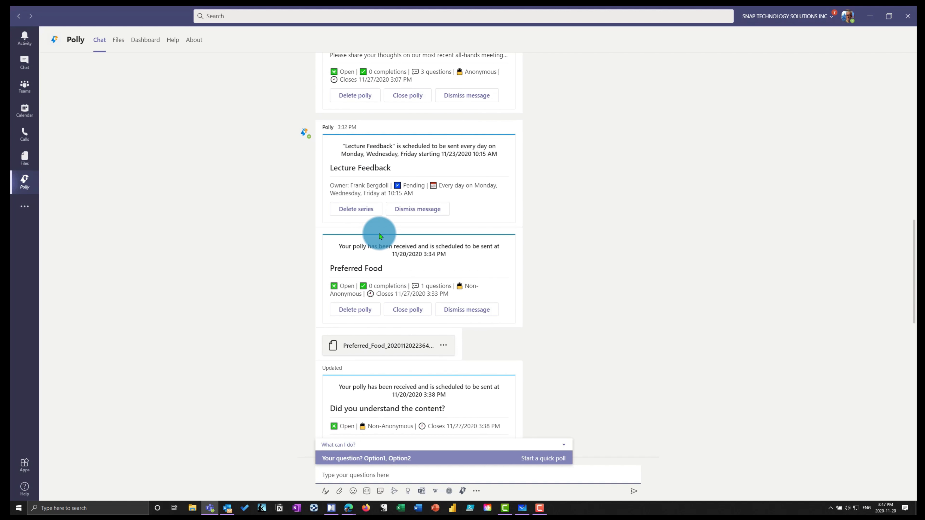
scroll(374, 230, "up", 5)
scroll(364, 222, "down", 15)
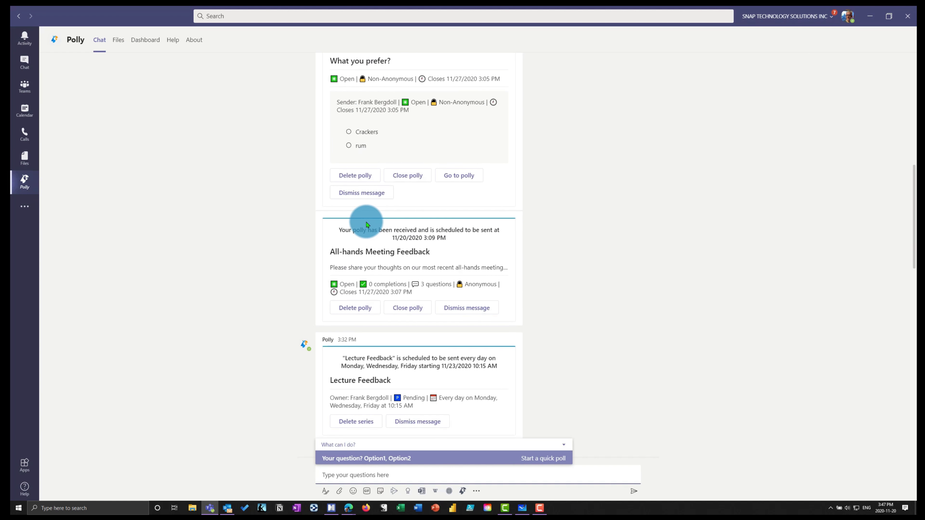
scroll(366, 224, "down", 4)
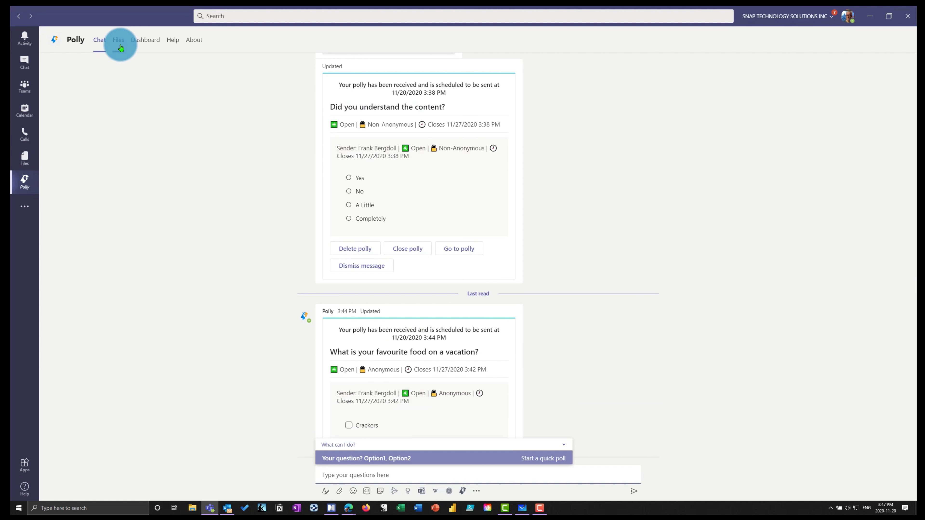
left_click(121, 48)
left_click(115, 100)
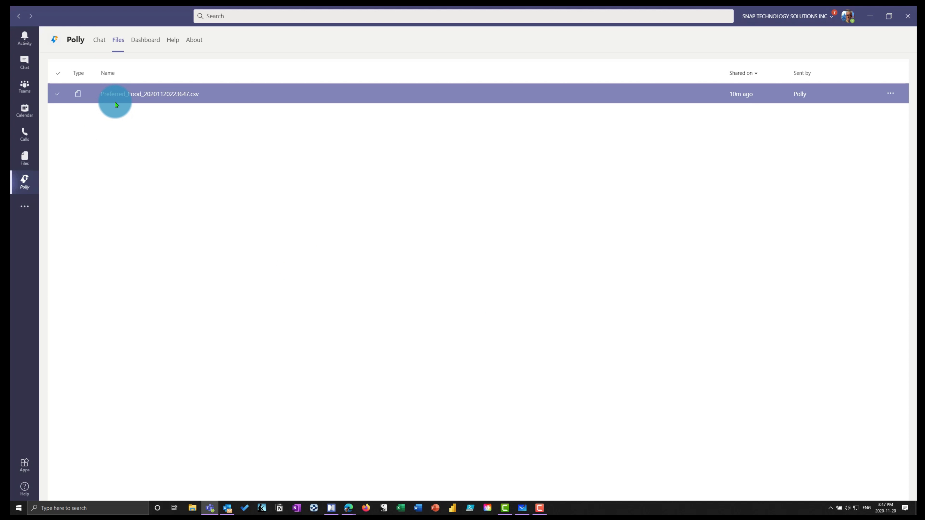
Step: Close the "What you prefer?" polly from the organization-wide Polly dashboard
left_click(148, 41)
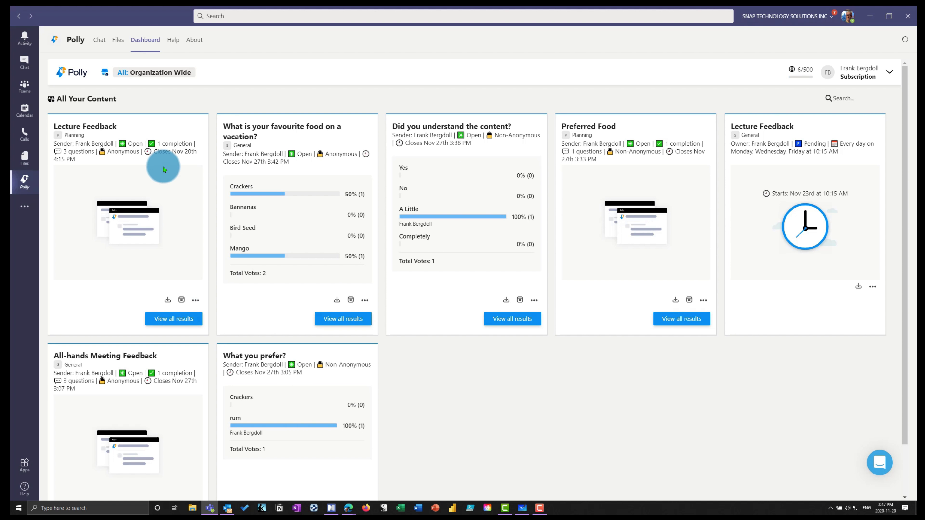
scroll(583, 375, "down", 2)
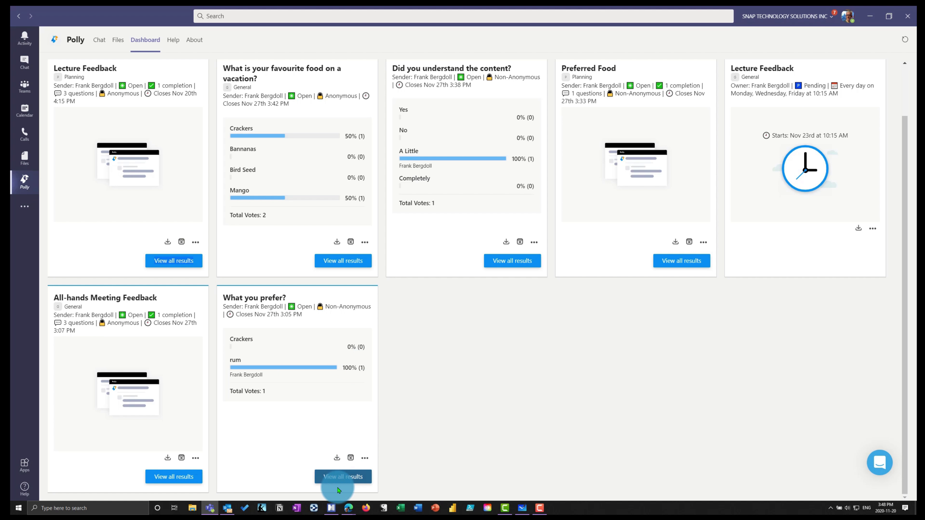
left_click(351, 459)
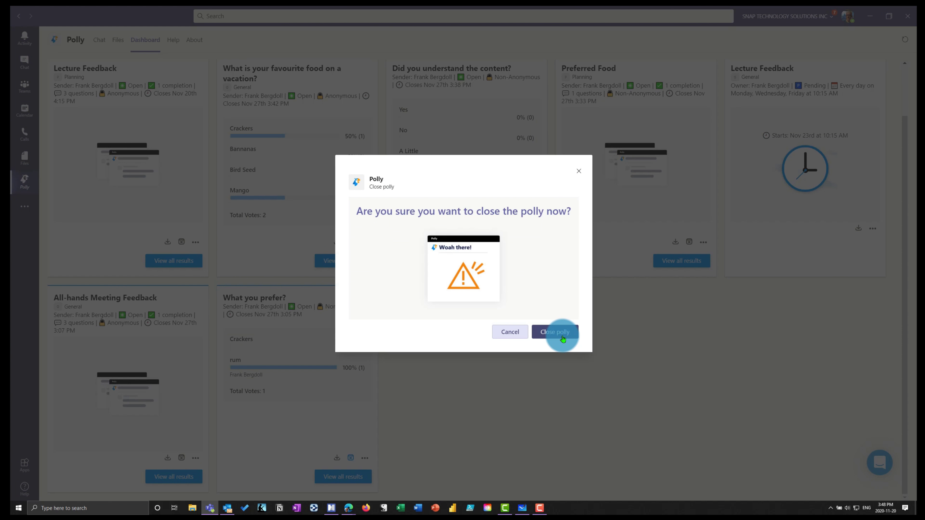
left_click(557, 331)
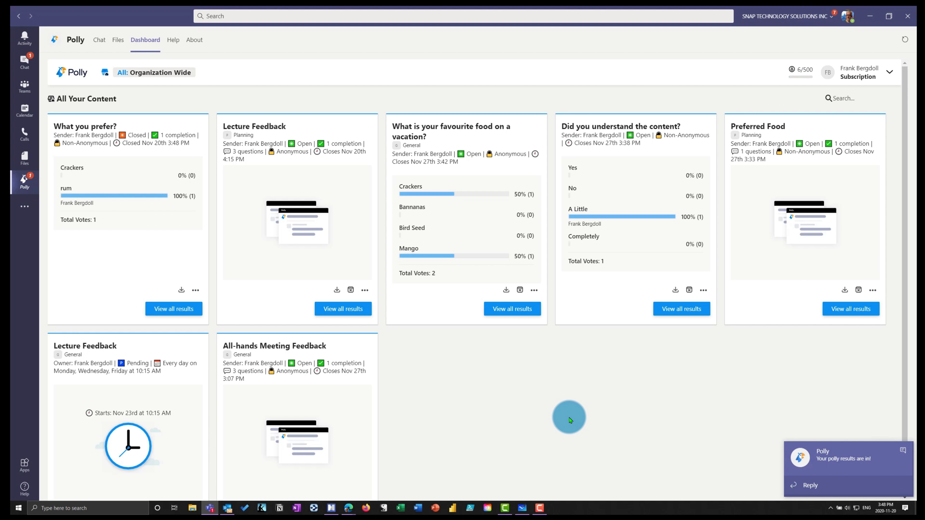
Step: Look over all the pollys listed on the organization-wide Polly dashboard
scroll(416, 361, "down", 2)
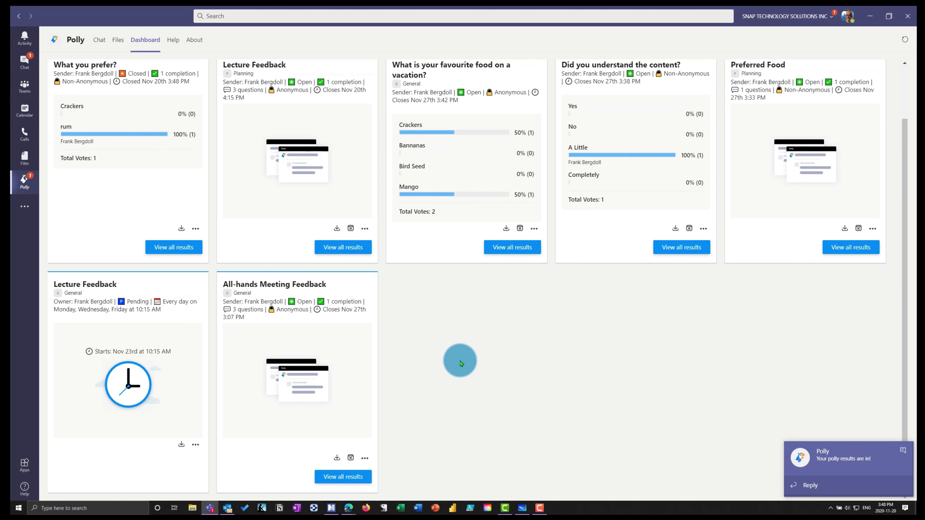
scroll(460, 364, "up", 2)
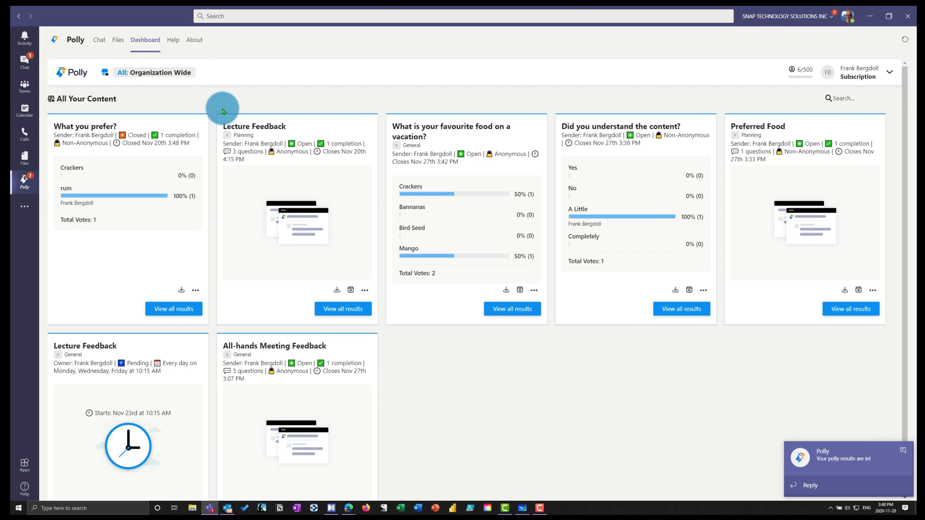
mouse_move(143, 76)
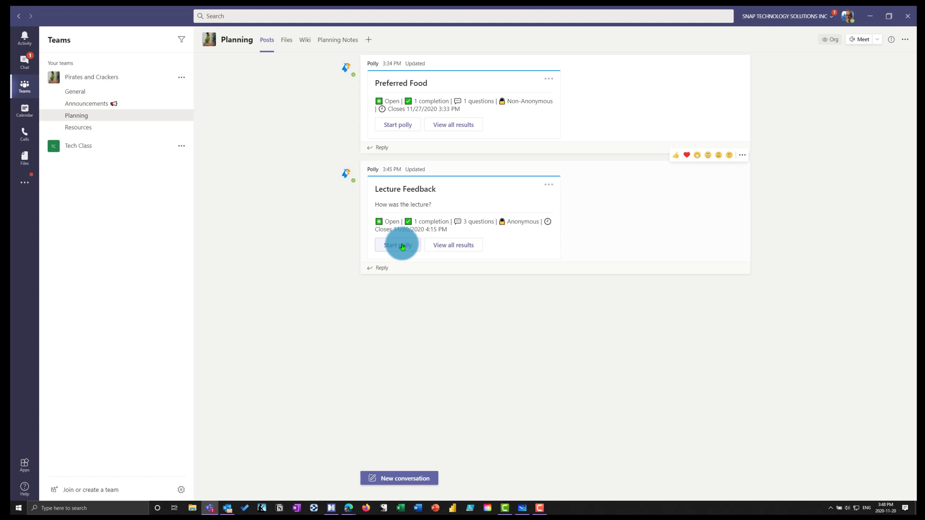
Step: Try to answer the Lecture Feedback and Preferred Food pollys a second time in the Planning channel
left_click(397, 244)
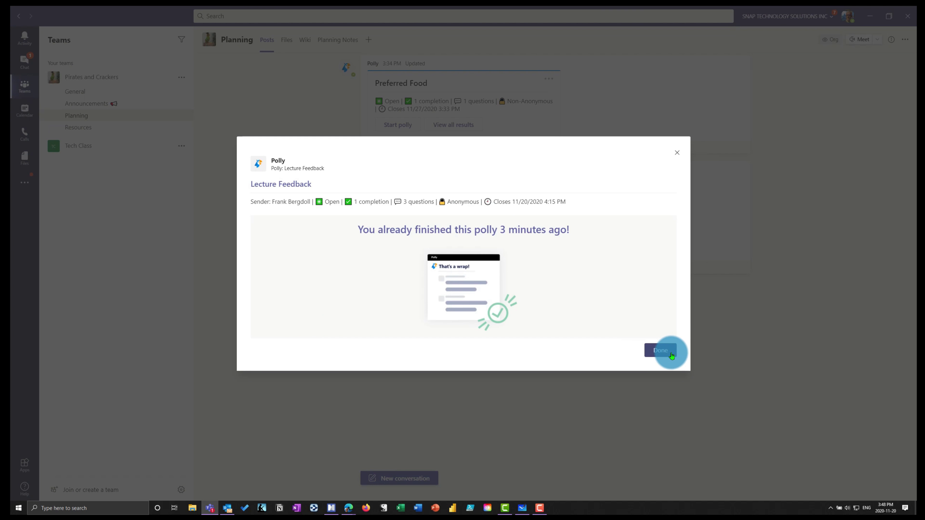
left_click(652, 351)
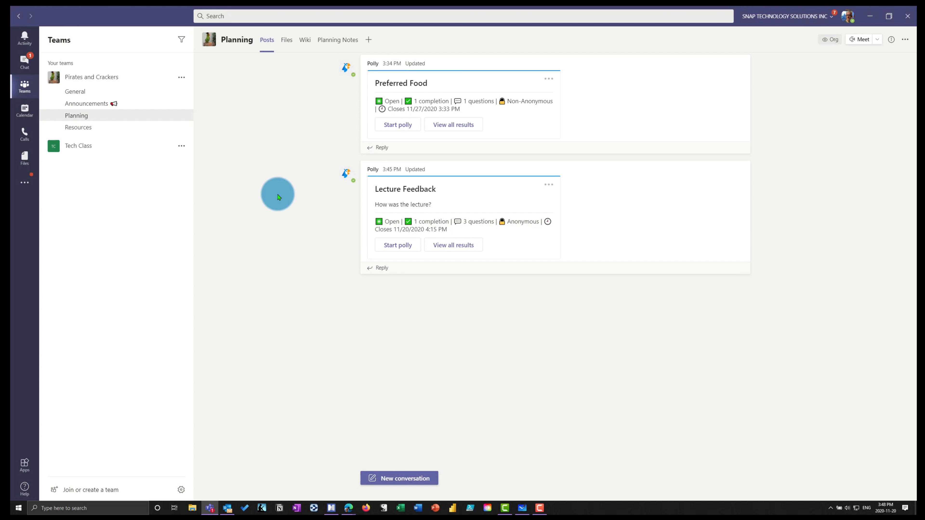
left_click(400, 126)
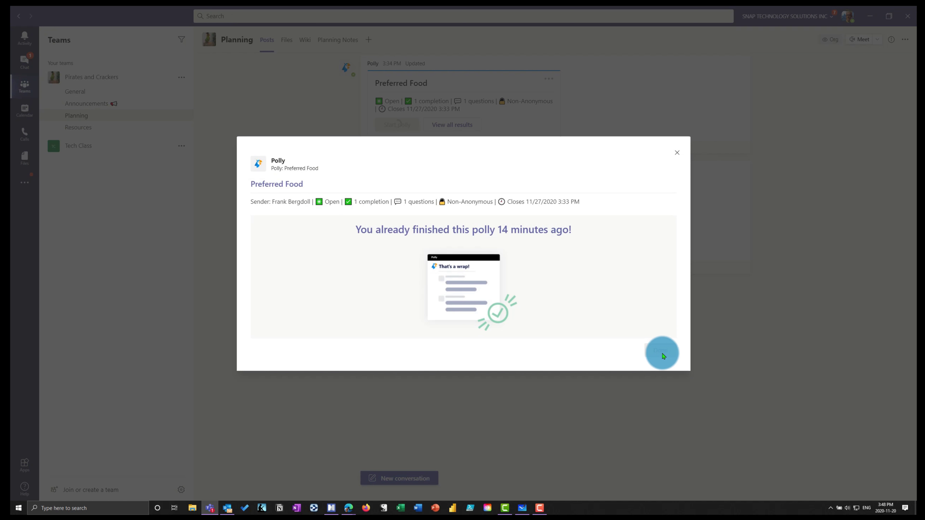
left_click(662, 352)
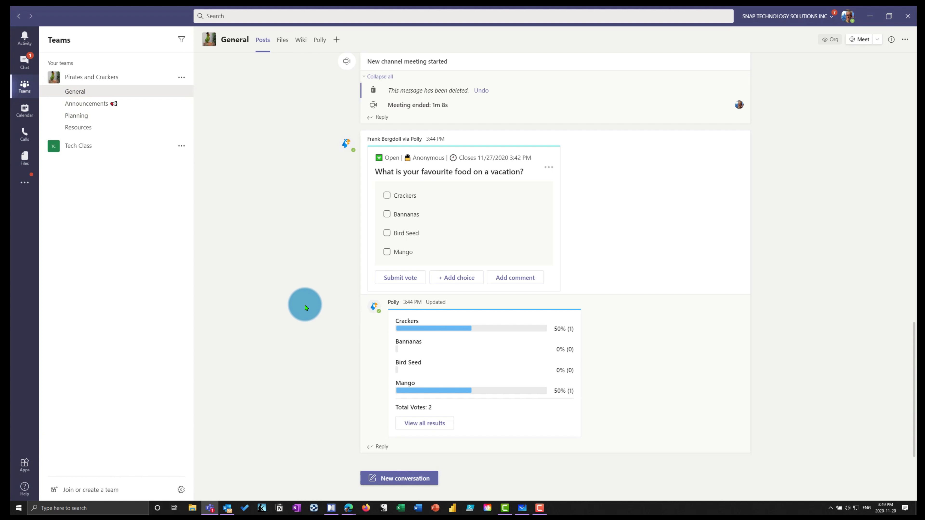
Step: Vote again on General's vacation food polly, first for Bannanas and Bird Seed, and resubmit with all four choices selected
left_click(387, 214)
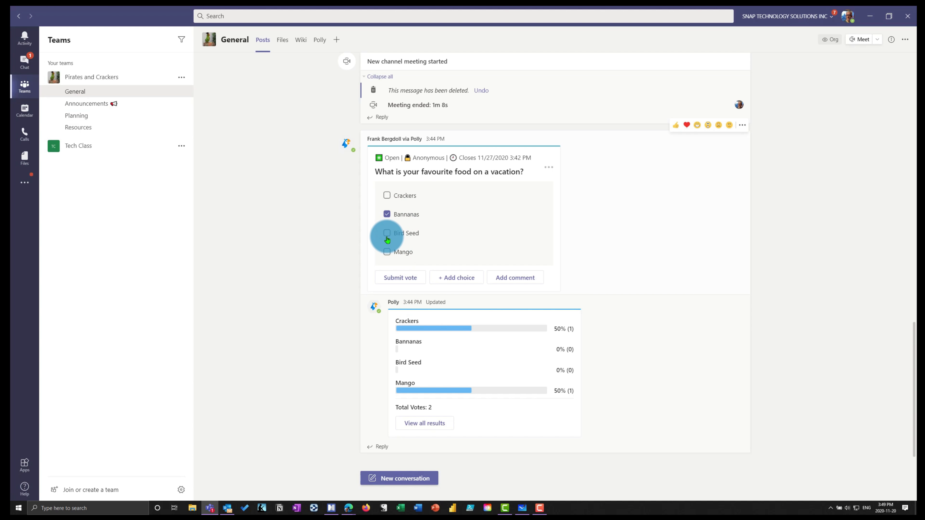
left_click(387, 233)
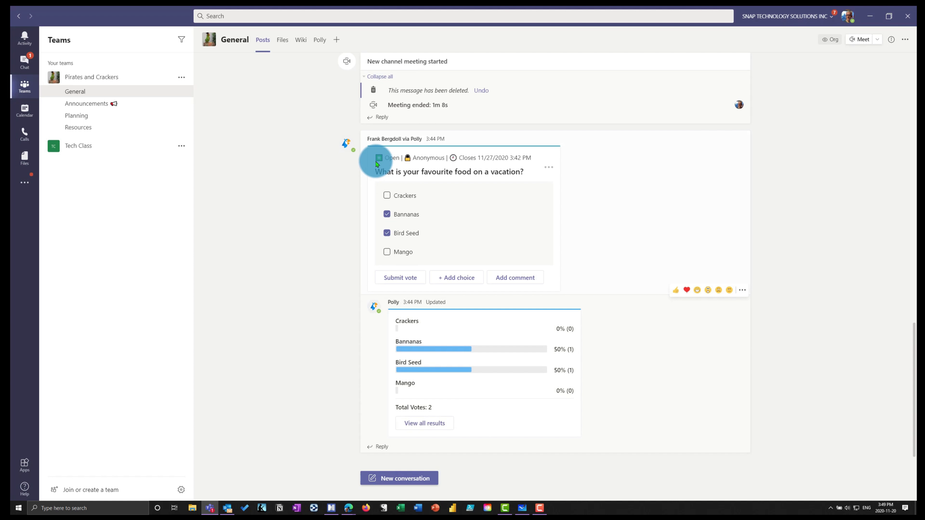
left_click(387, 196)
left_click(387, 253)
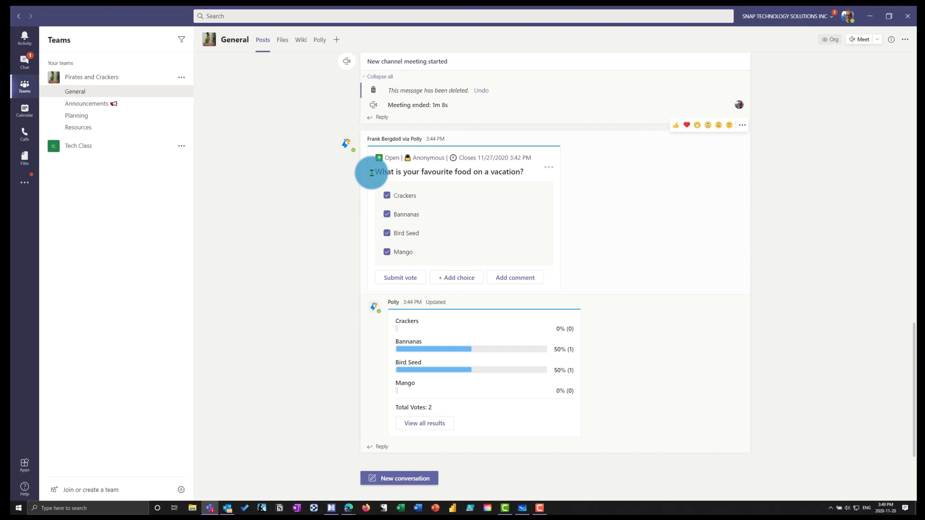
left_click(400, 280)
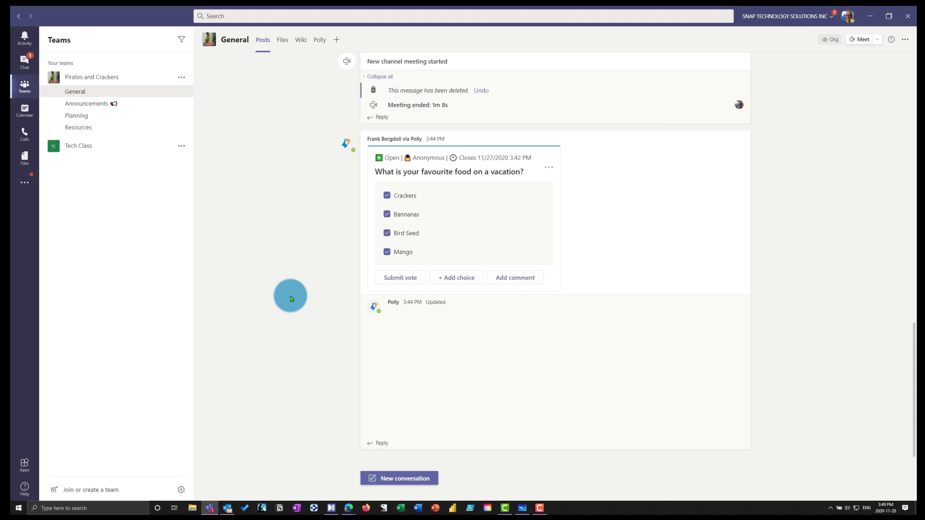
Step: Add the choice "Rum" to the vacation food polly and submit a vote for it
left_click(458, 281)
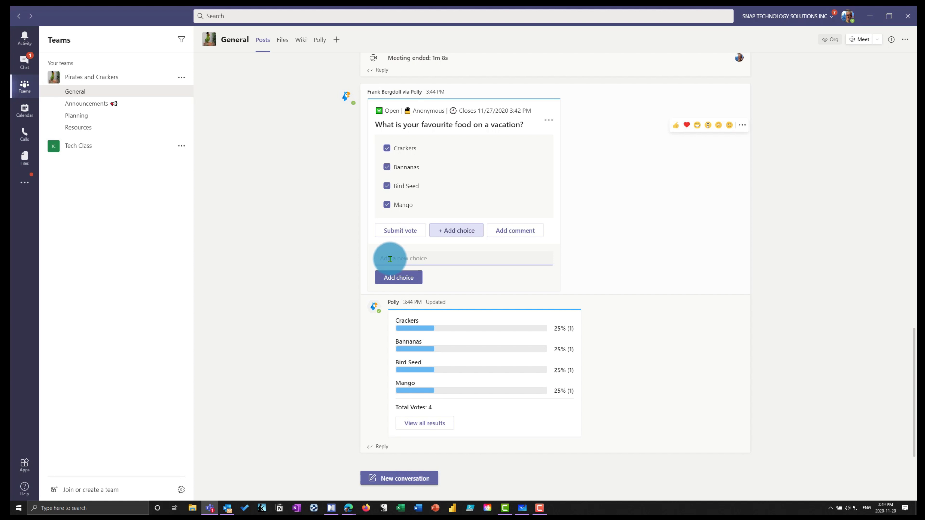
type("Rum")
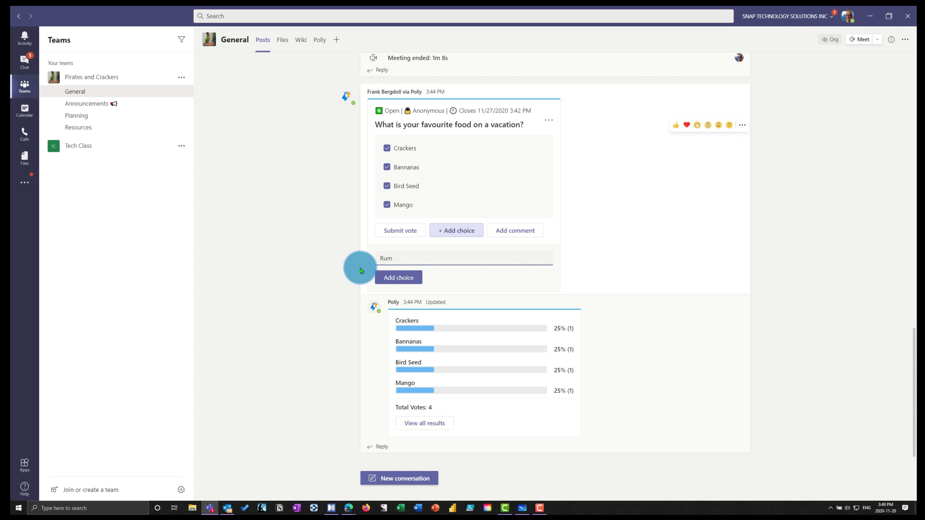
left_click(383, 281)
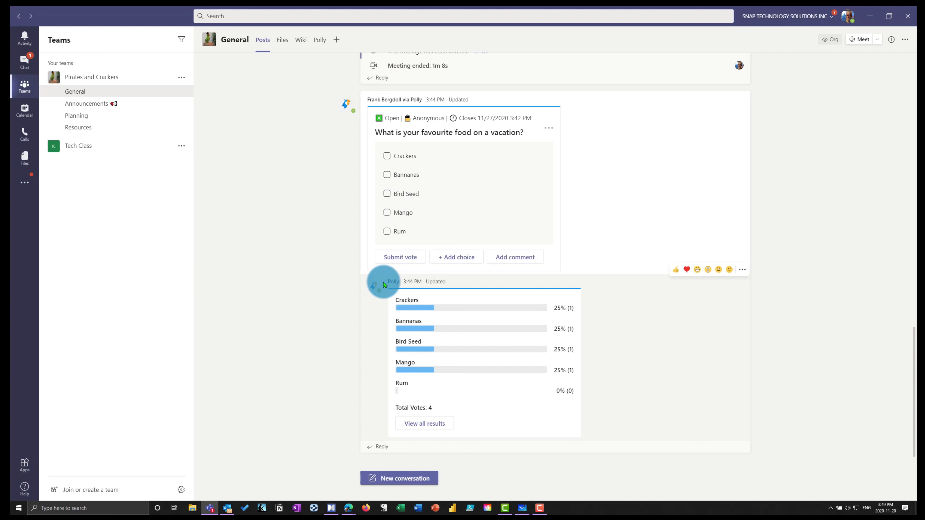
left_click(387, 232)
left_click(393, 255)
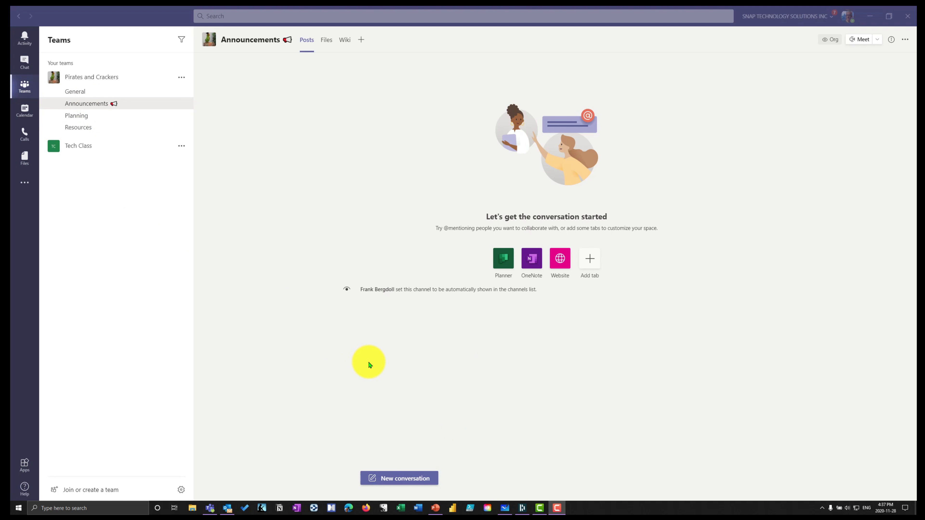
Step: Post a quick poll in the Announcements channel by mentioning Polly with "What? yes, No"
left_click(396, 479)
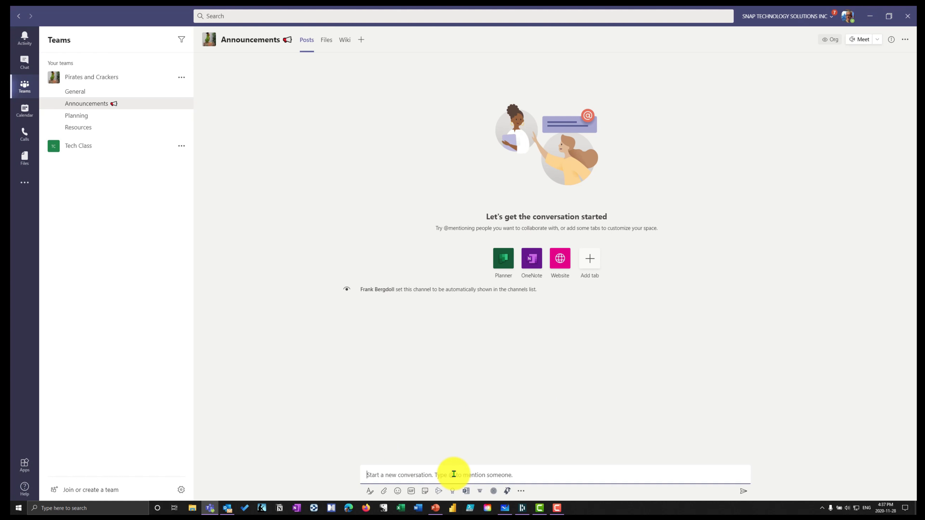
type("@polly")
key("Return")
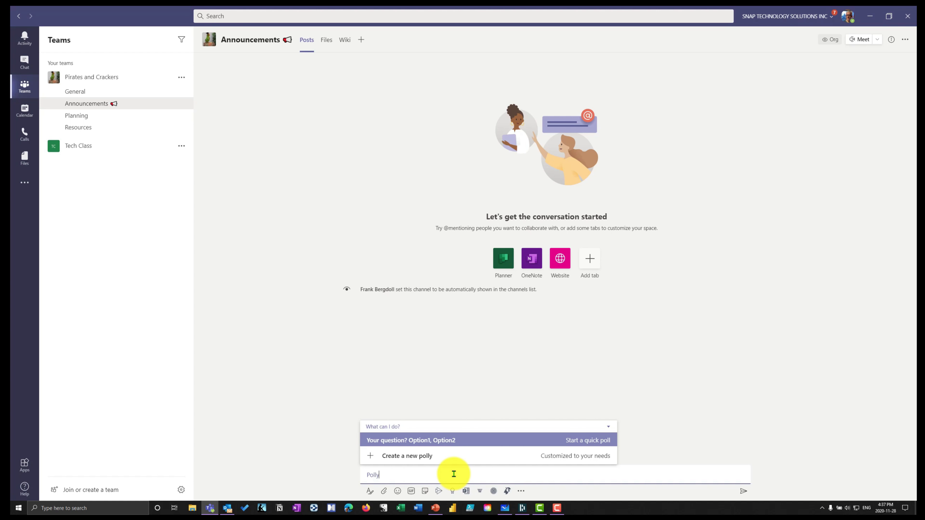
type("What? yes, No")
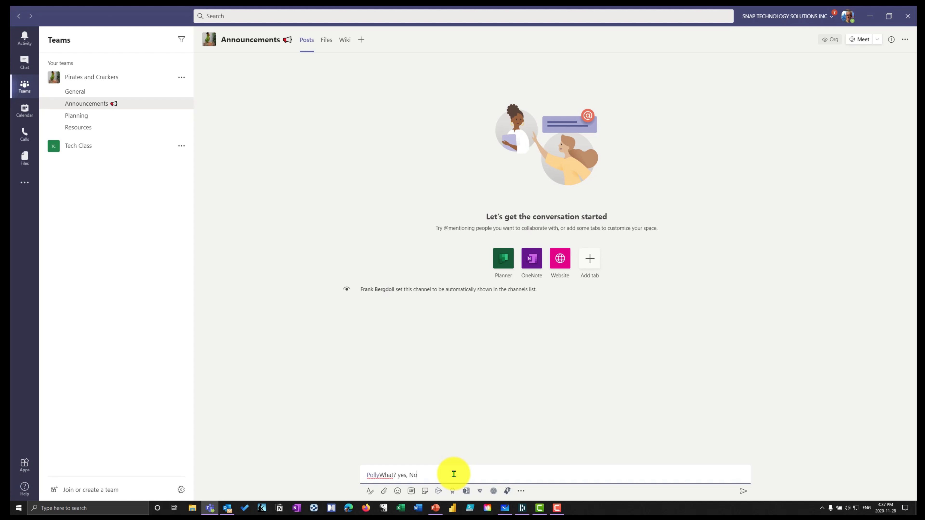
key("Return")
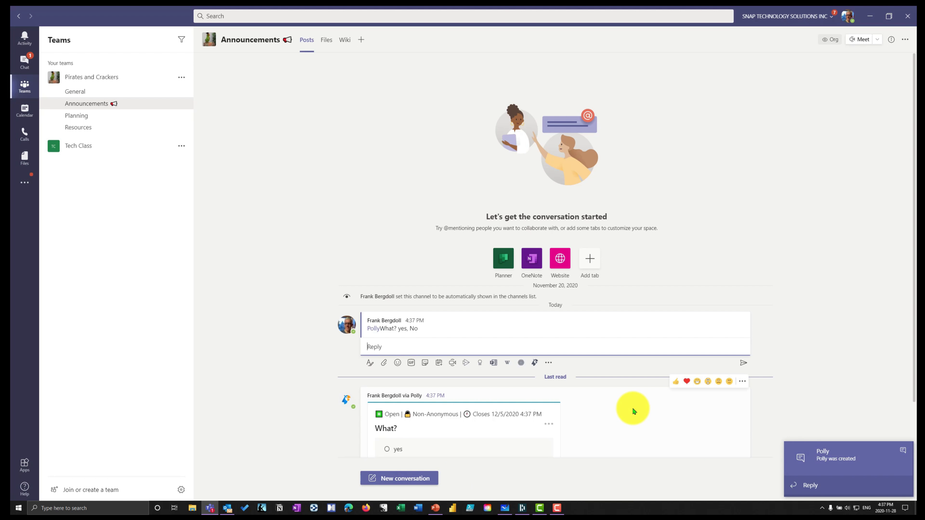
Step: Schedule a meeting titled "test" in the Announcements channel and send the invitation
left_click(877, 42)
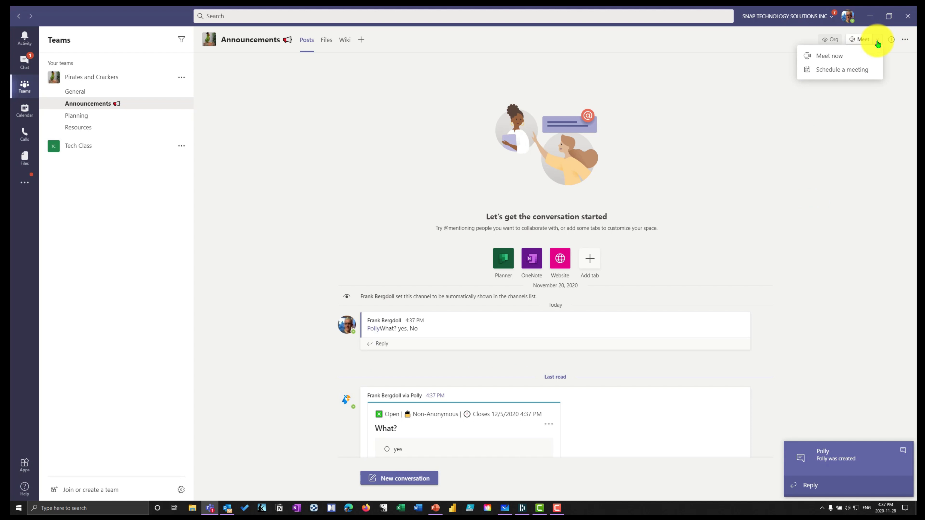
left_click(831, 72)
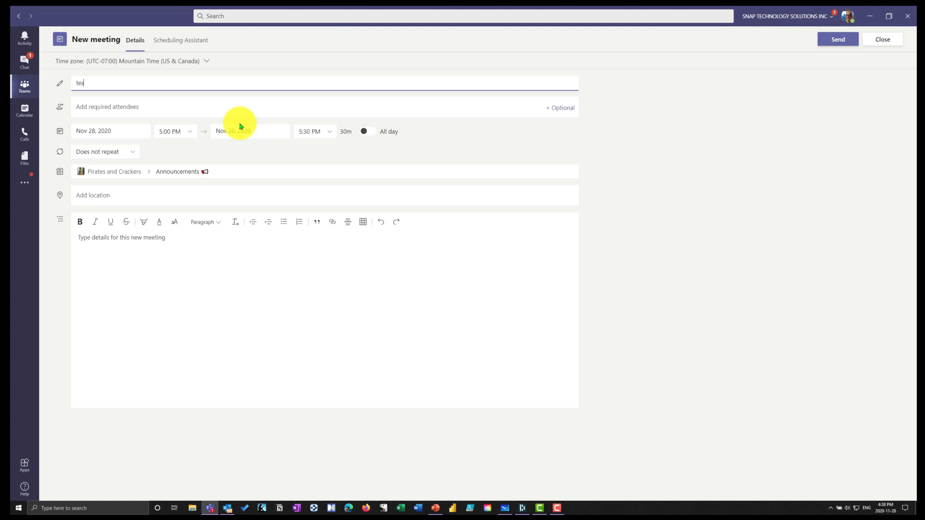
type("t")
left_click(828, 39)
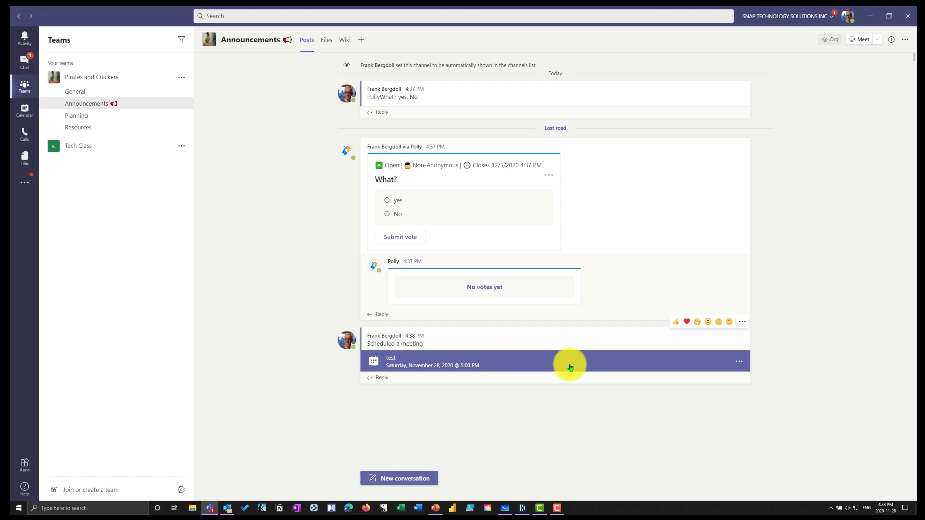
Step: Open the scheduled test meeting's details and join the meeting with the microphone muted
left_click(738, 362)
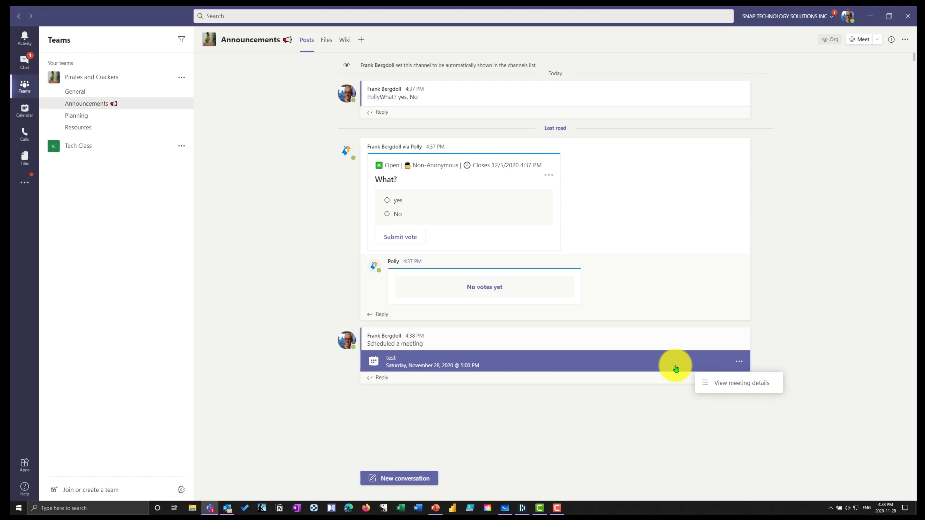
left_click(671, 366)
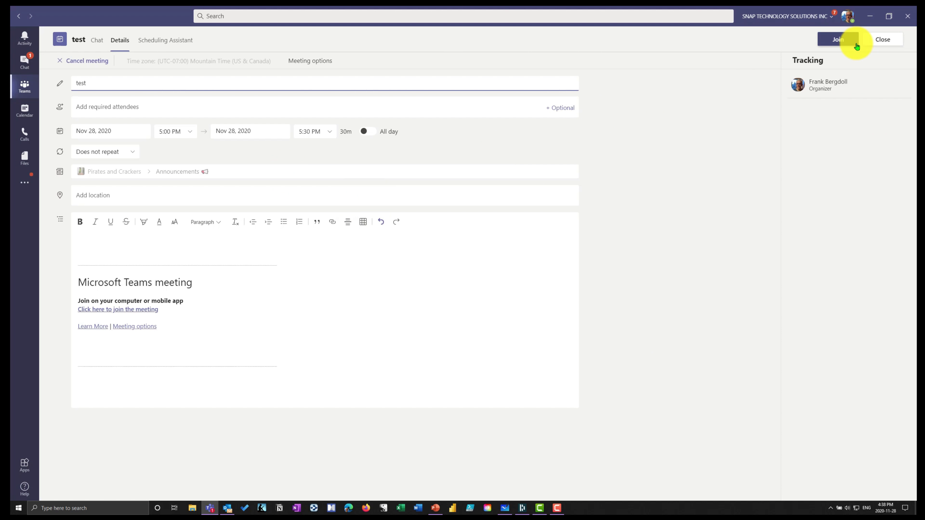
left_click(838, 39)
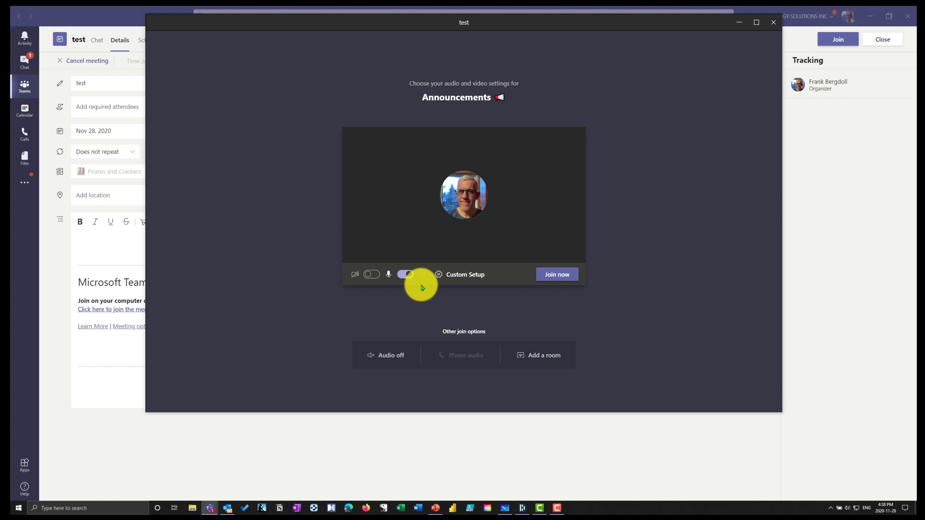
left_click(405, 275)
left_click(557, 275)
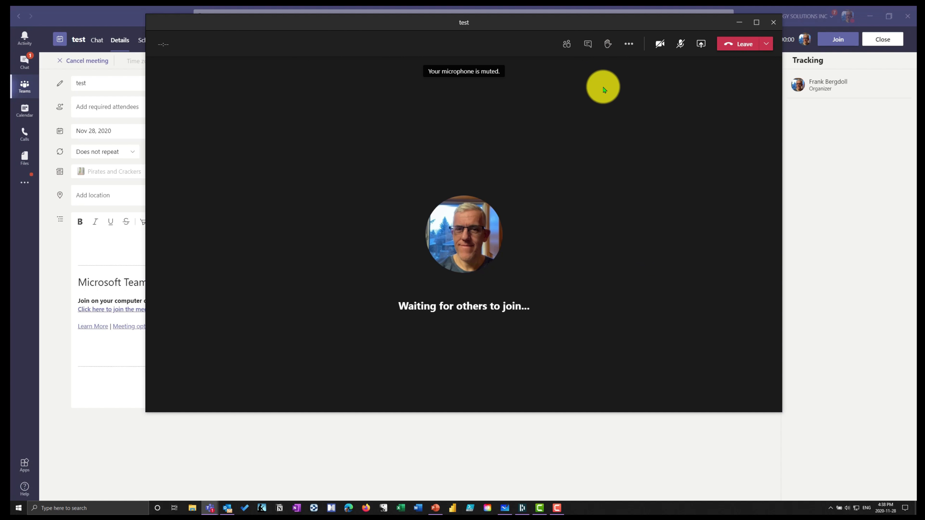
left_click(590, 45)
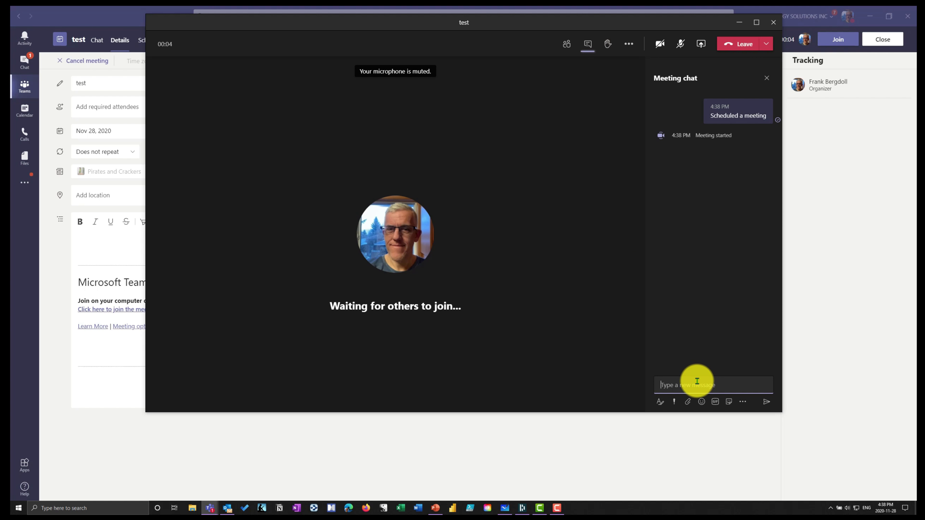
left_click(697, 381)
type("@p")
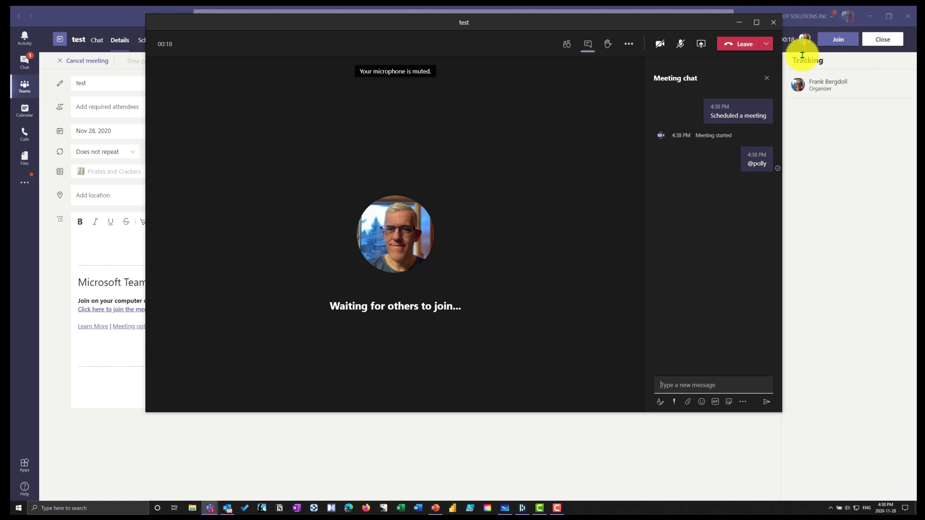
Step: Leave the test meeting, return to the Announcements posts and rate the call quality four stars
left_click(743, 45)
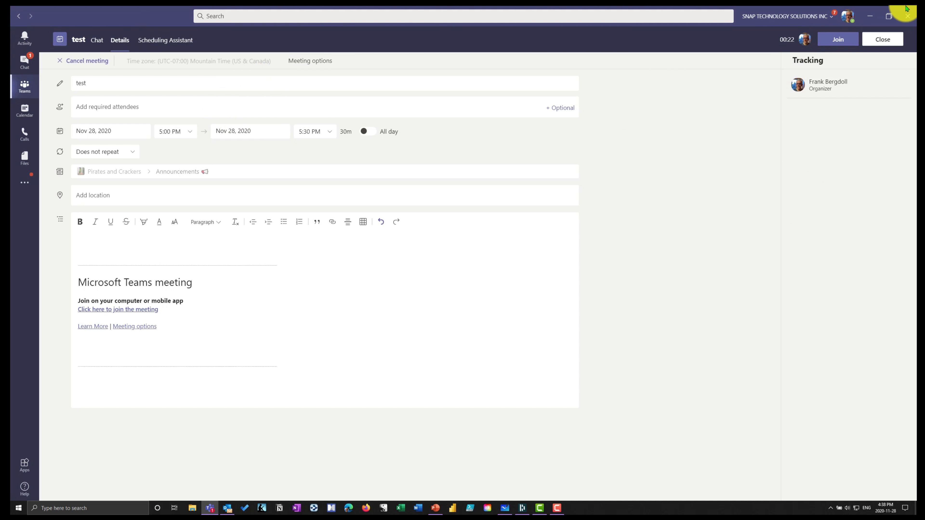
left_click(884, 40)
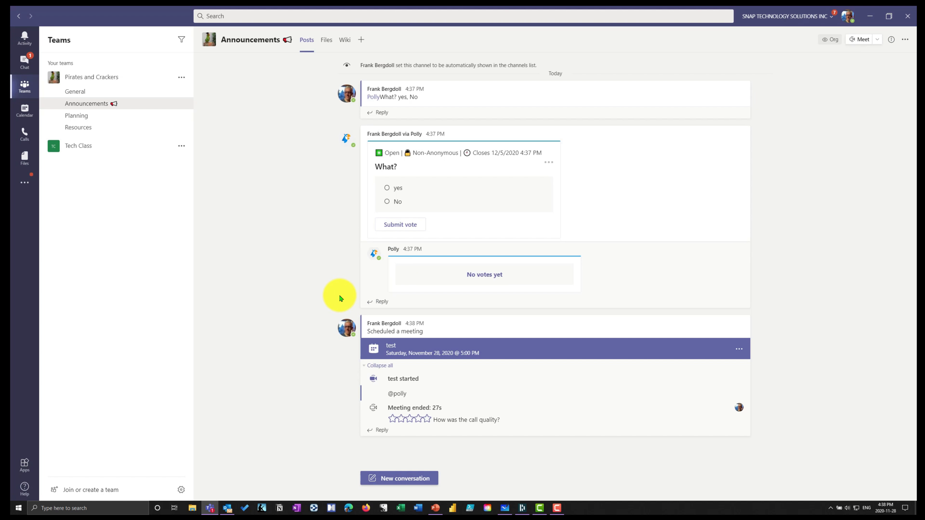
left_click(418, 419)
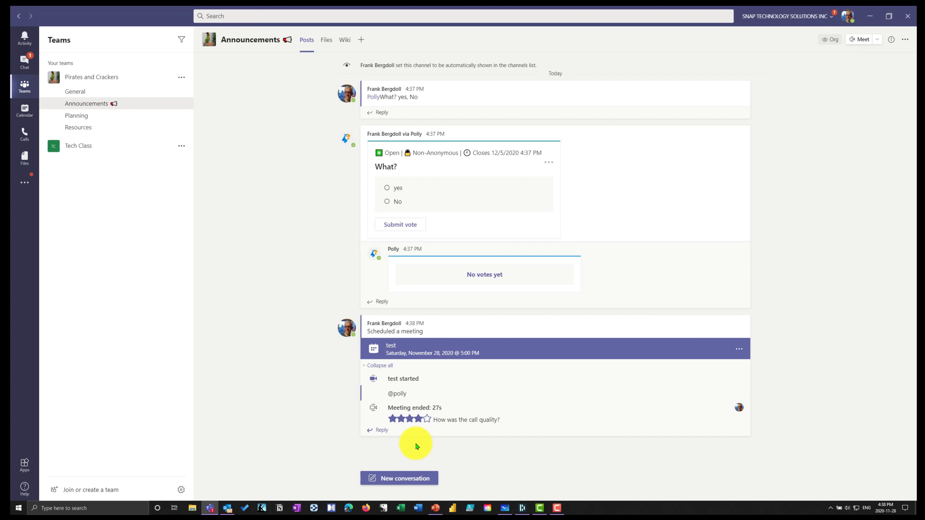